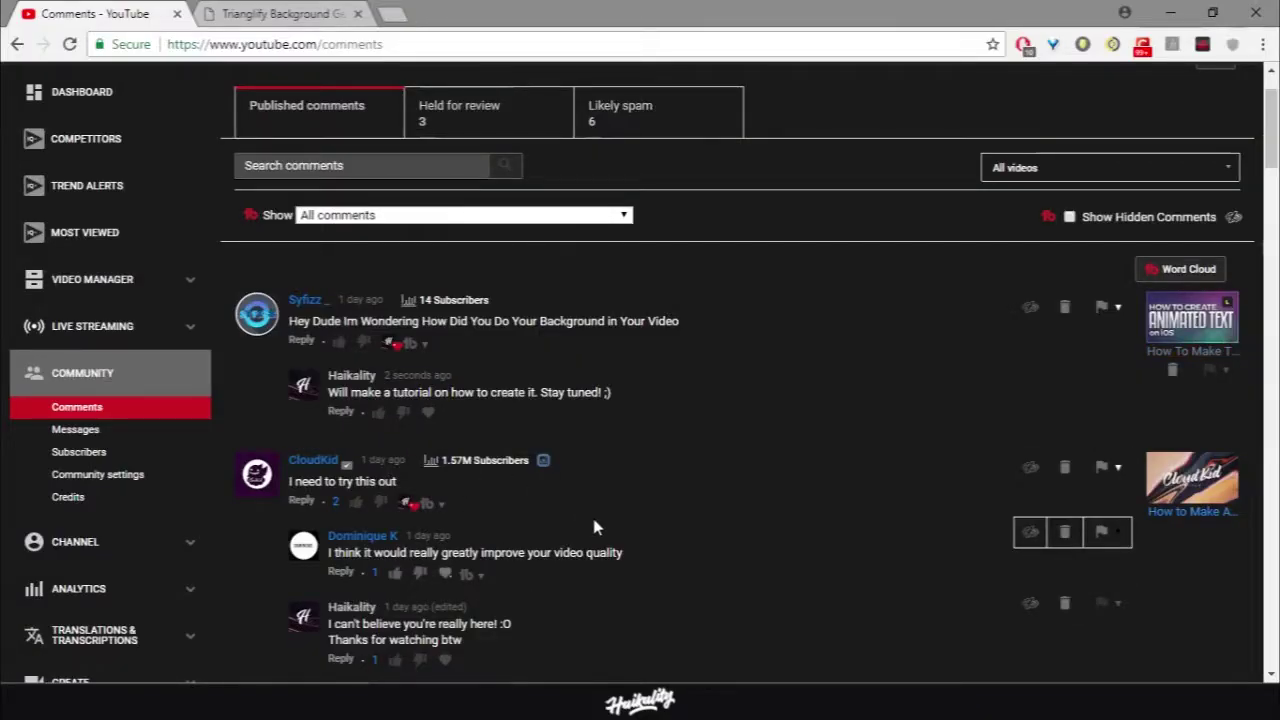
# - Scroll up the YouTube Creator Studio comments page to the reply promising a low-poly background tutorial
pyautogui.scroll(2, 594, 527)
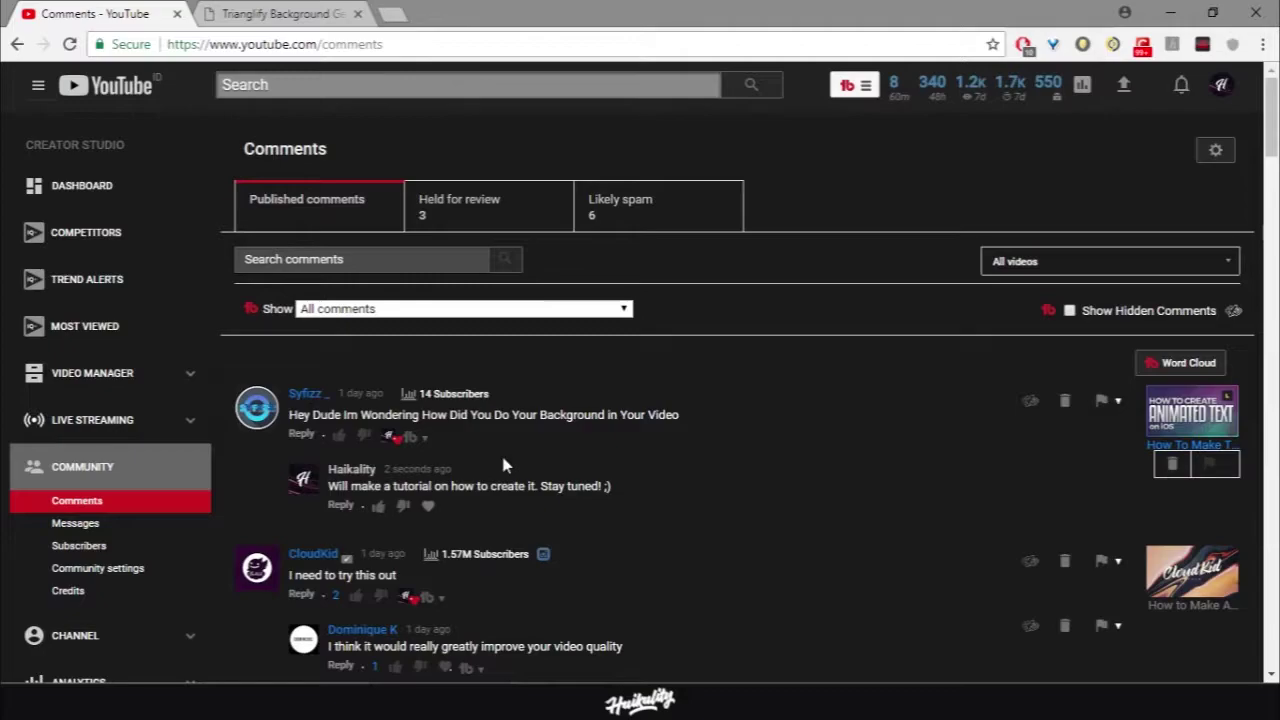
# - Scroll down the Comments page to the viewer's question about the video's background
pyautogui.scroll(-1, 505, 465)
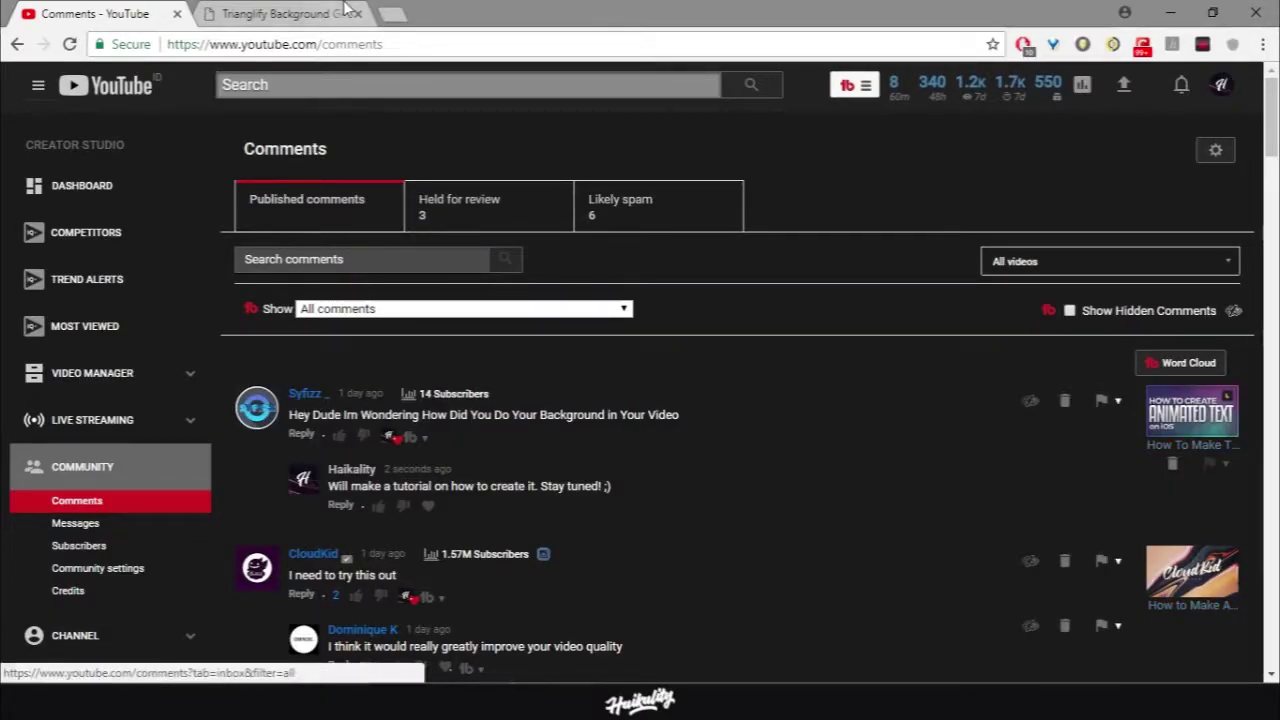
# - Switch to the Trianglify Background Generator tab in Chrome
pyautogui.click(287, 10)
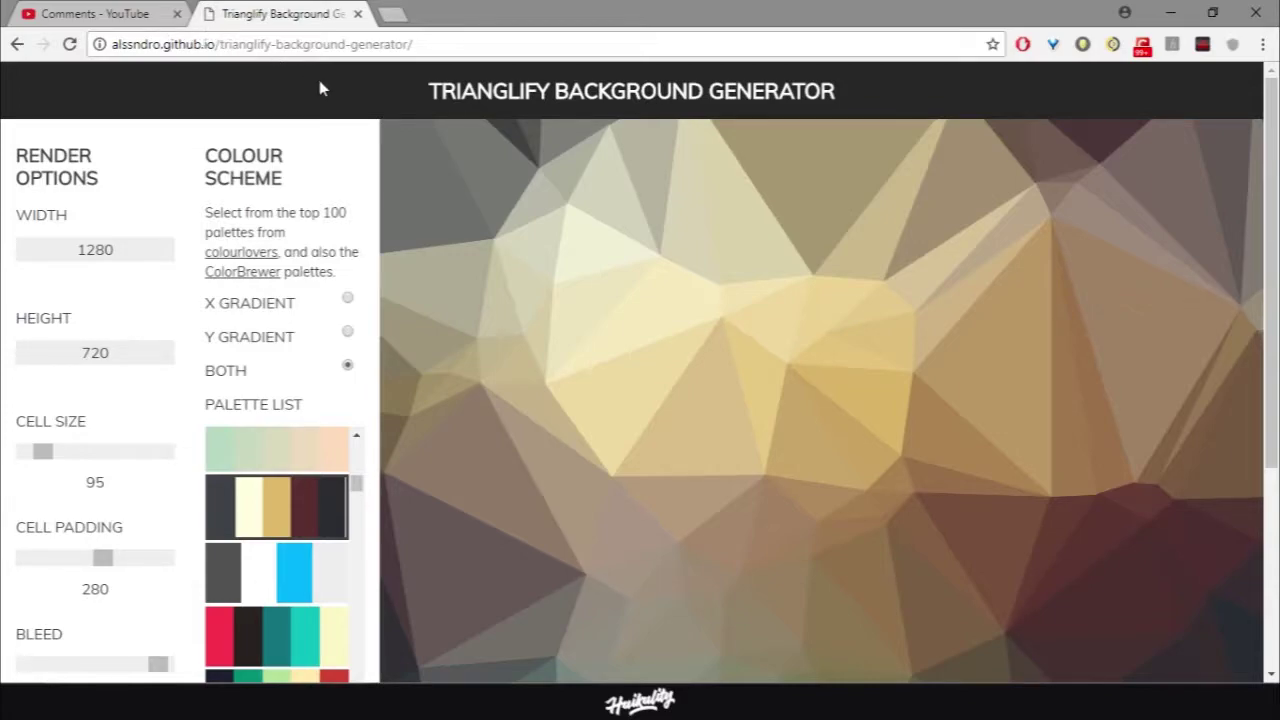
# - Browse the Palette List, previewing the dark purple and pink palettes on the background
pyautogui.moveTo(430, 91); pyautogui.dragTo(586, 91)
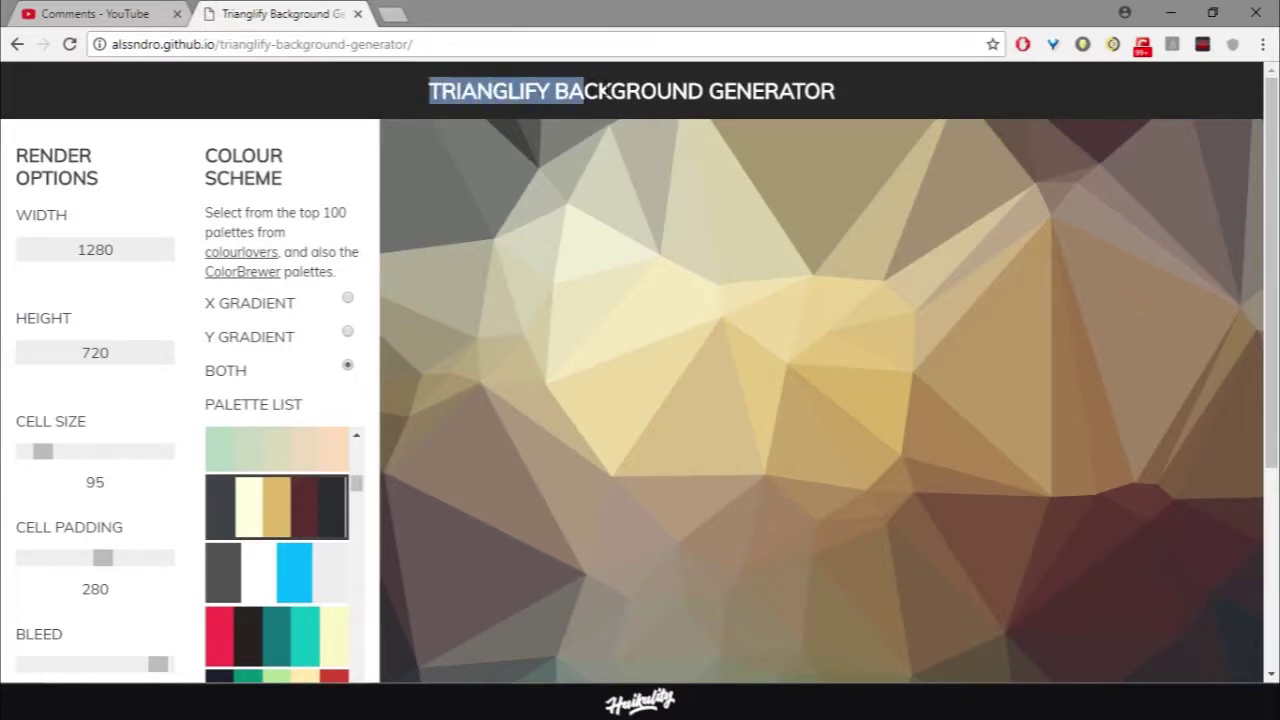
pyautogui.click(608, 90)
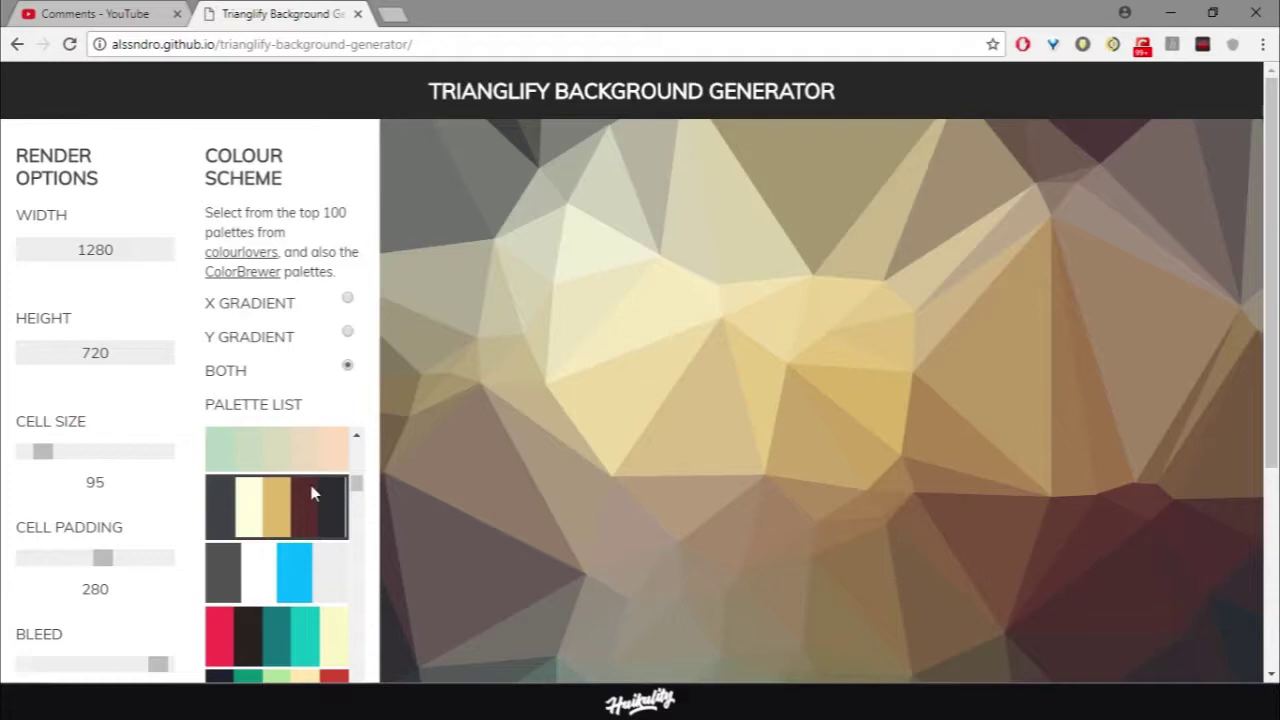
pyautogui.scroll(2, 312, 490)
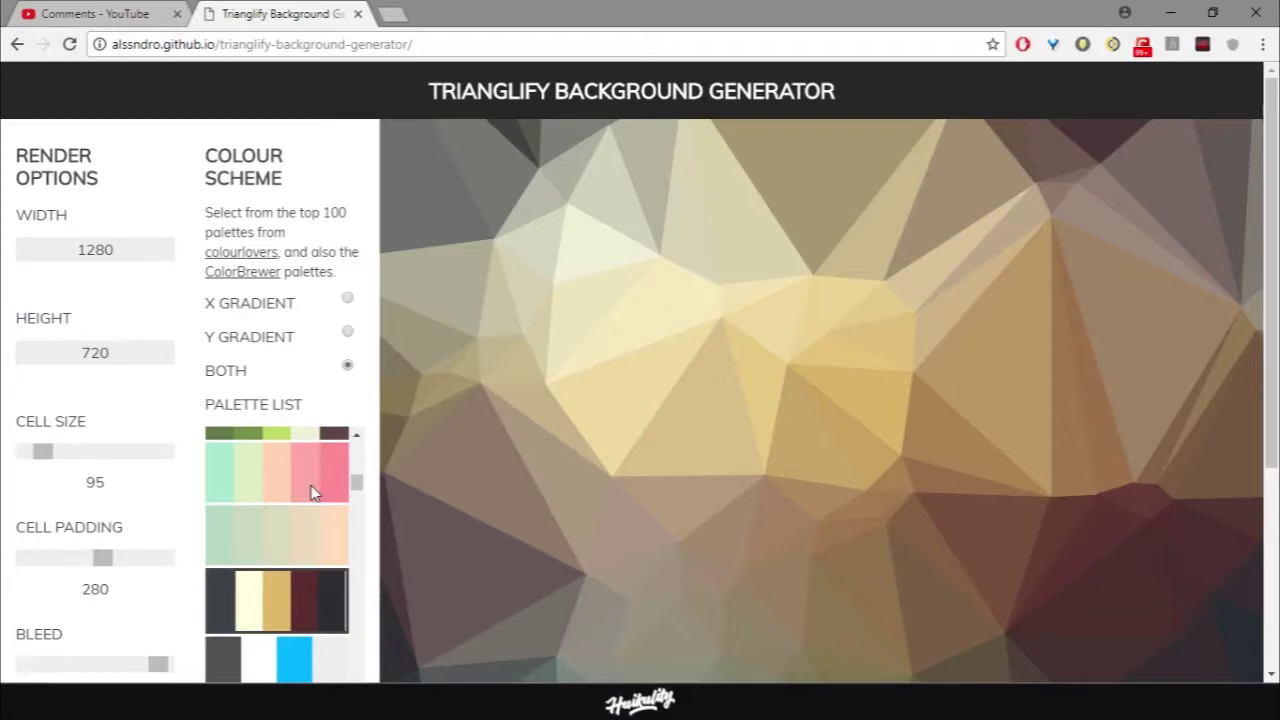
pyautogui.scroll(-3, 414, 443)
pyautogui.scroll(2, 391, 434)
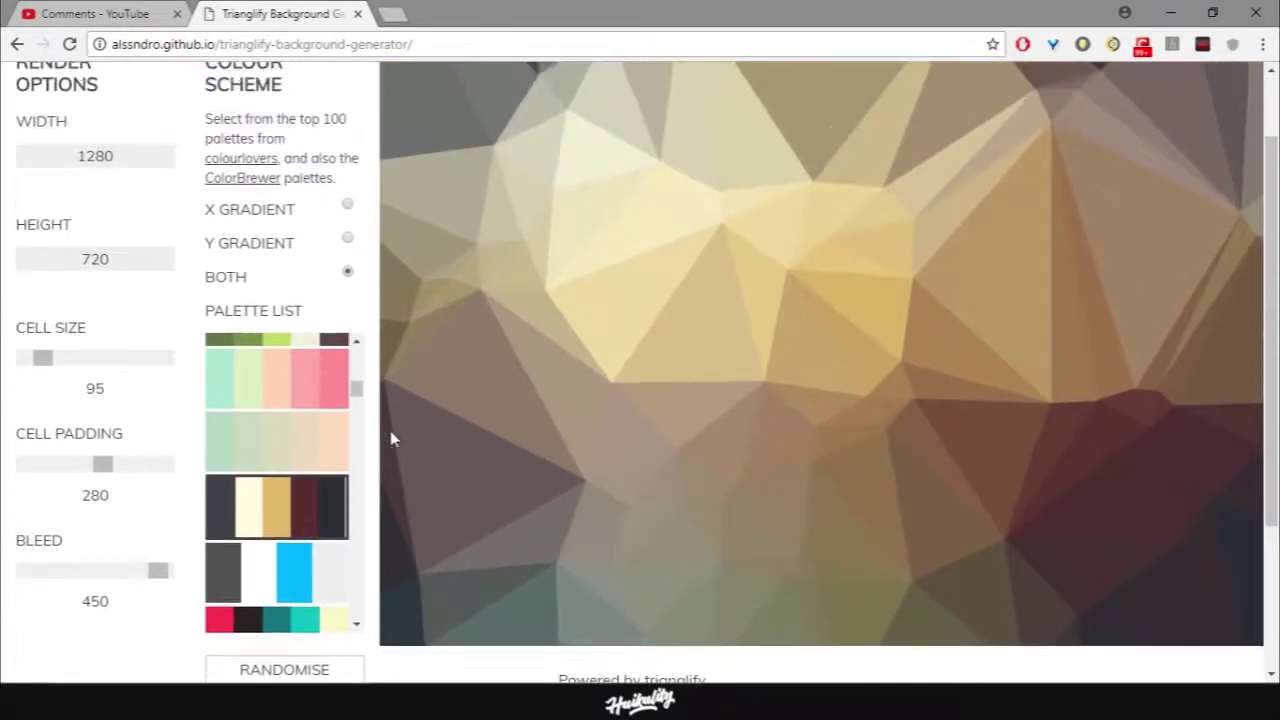
pyautogui.scroll(4, 260, 455)
pyautogui.click(278, 466)
pyautogui.click(285, 398)
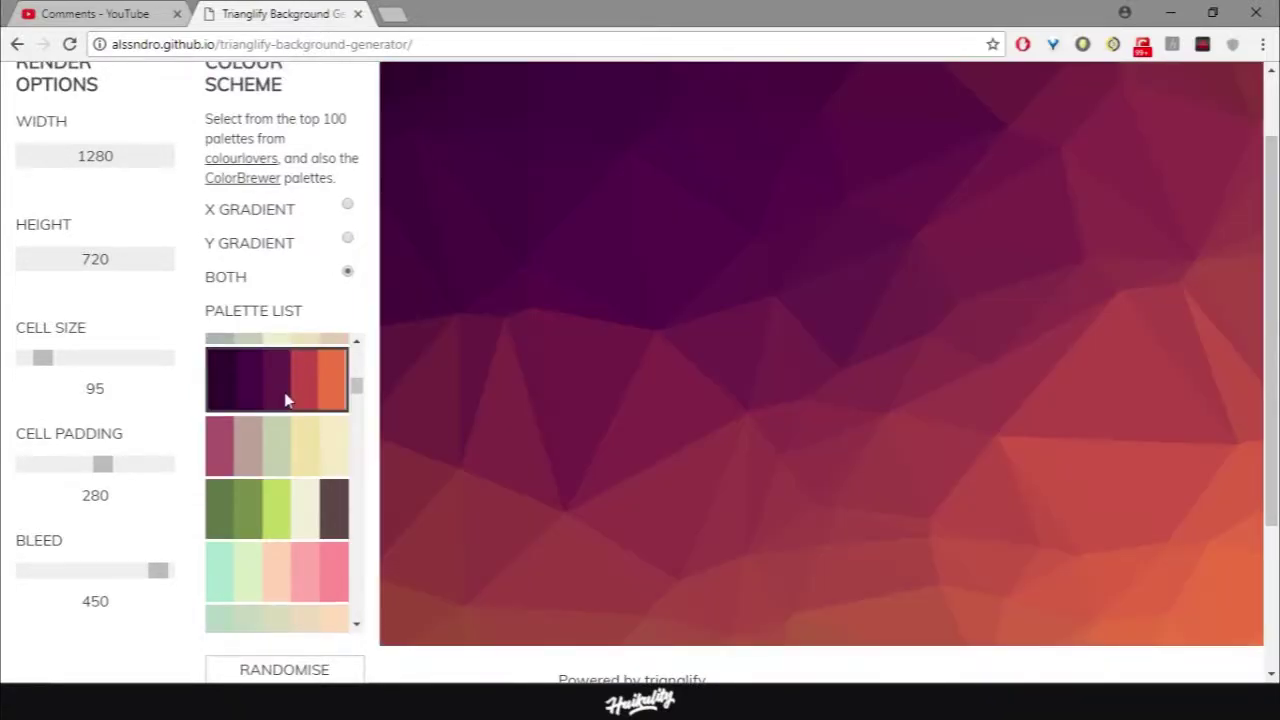
pyautogui.click(285, 455)
pyautogui.click(294, 394)
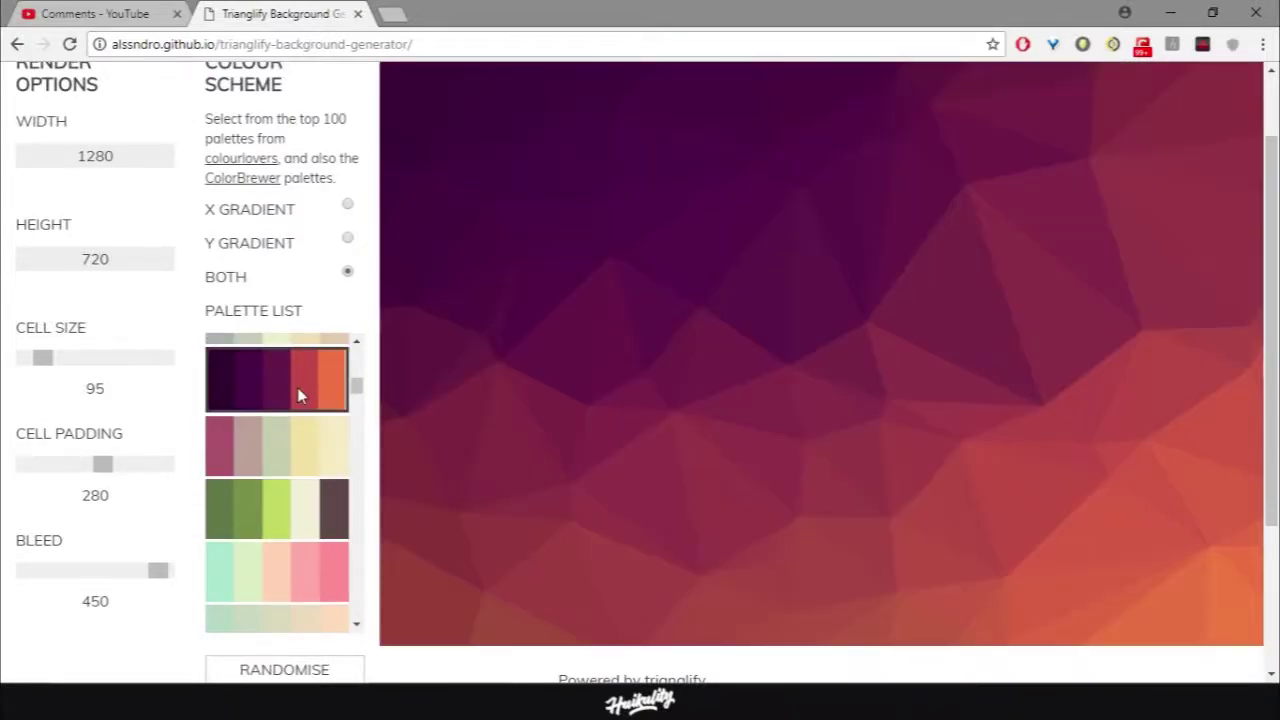
# - Try the green, pale beige and dark purple palettes, then settle on the pink palette
pyautogui.click(295, 452)
pyautogui.click(296, 488)
pyautogui.click(291, 455)
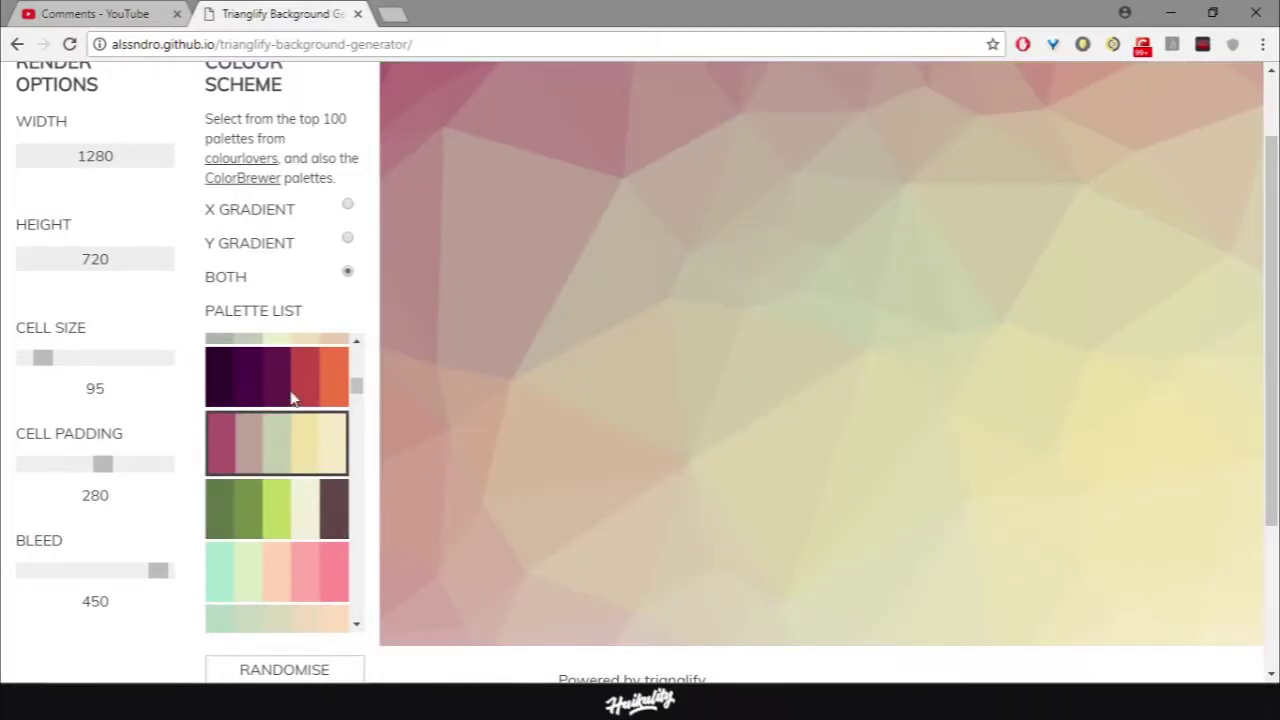
pyautogui.click(291, 396)
pyautogui.scroll(1, 287, 455)
pyautogui.click(289, 421)
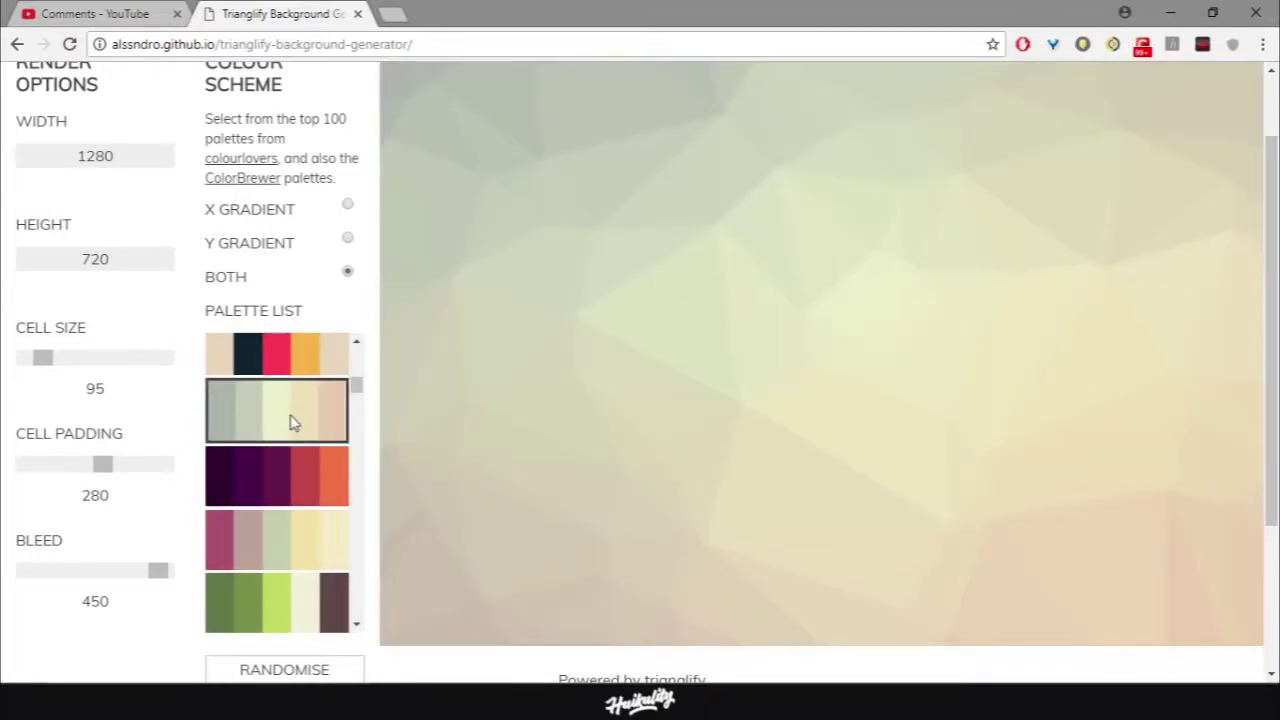
pyautogui.scroll(-1, 291, 422)
pyautogui.click(305, 400)
pyautogui.click(306, 452)
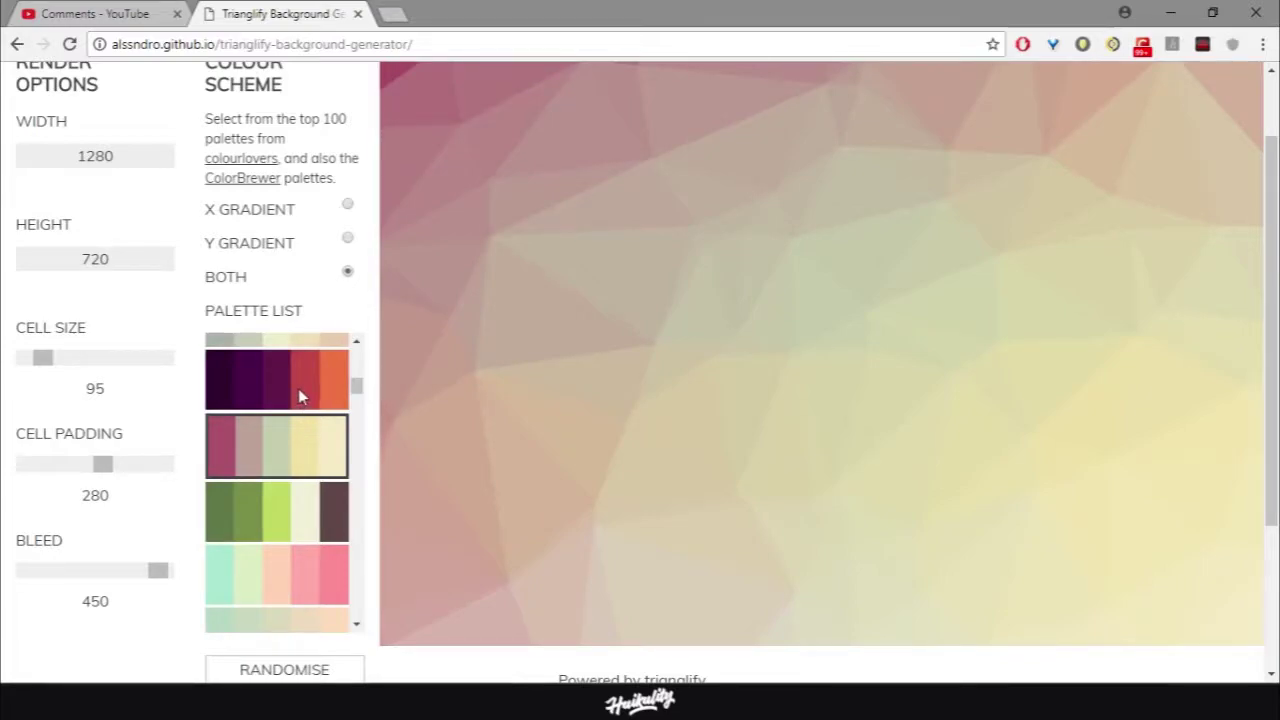
pyautogui.scroll(3, 300, 400)
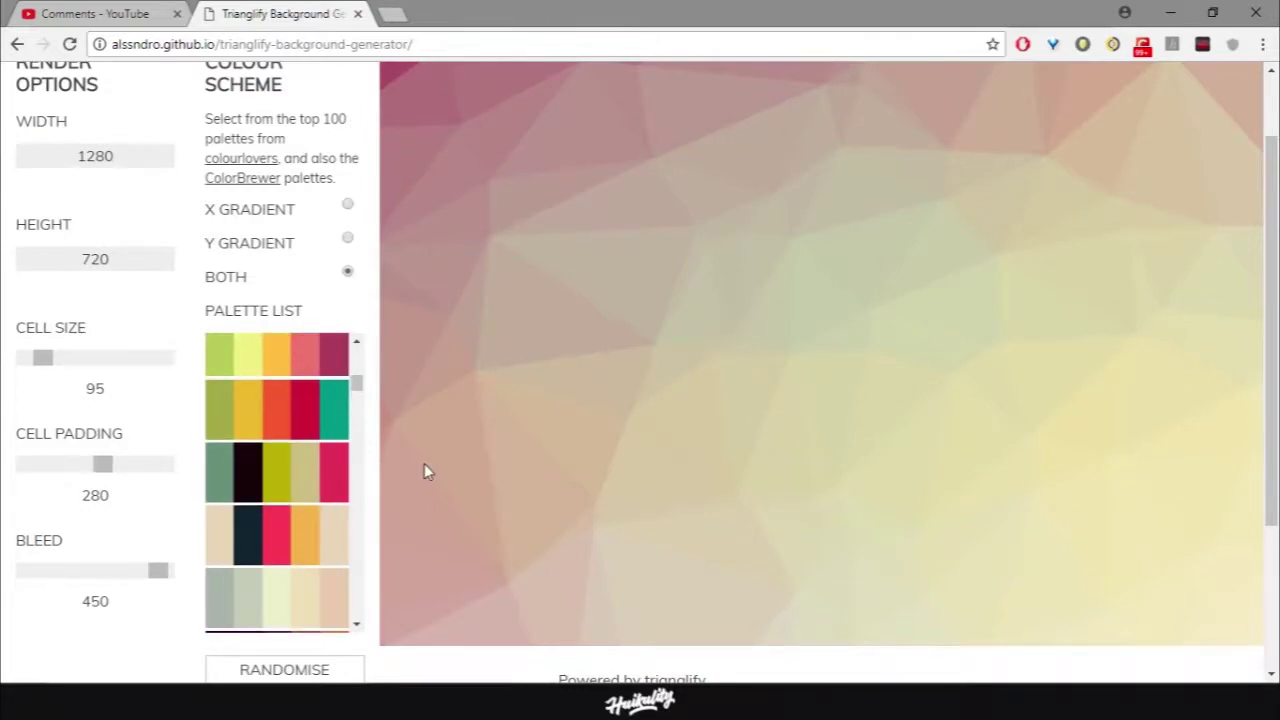
pyautogui.scroll(1, 424, 463)
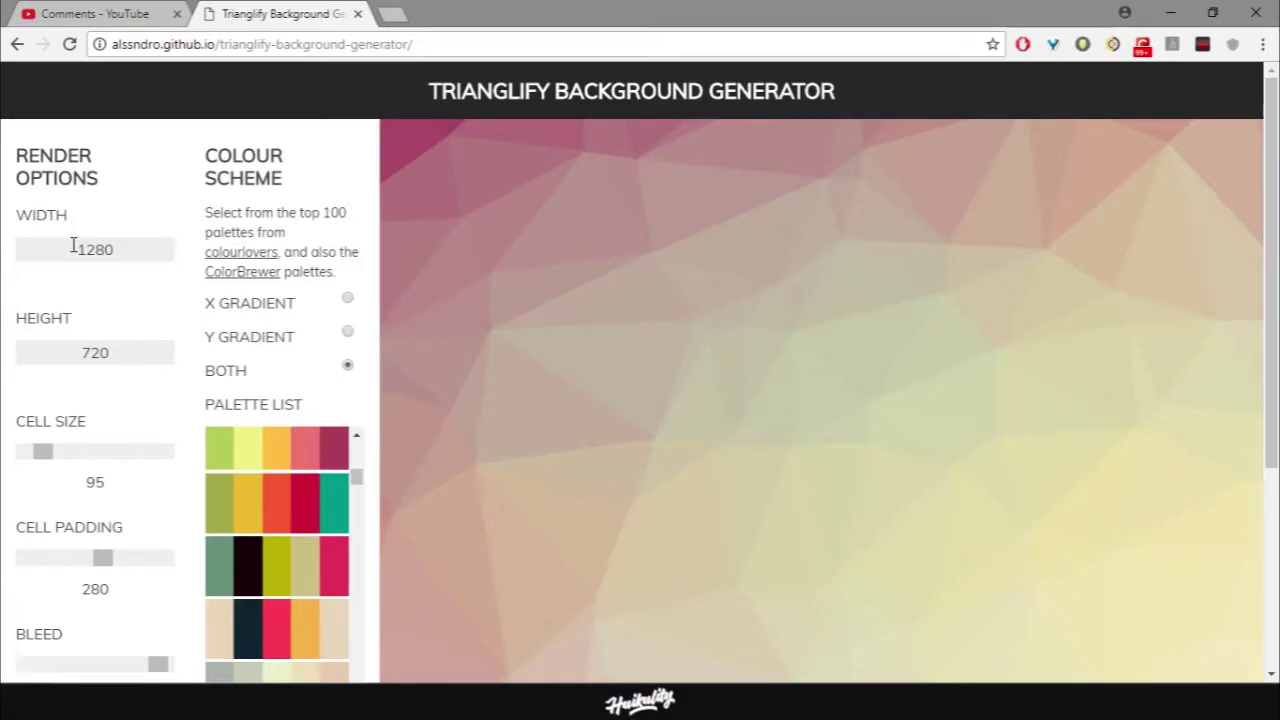
# - Change the background size to 1440 wide by 200 tall
pyautogui.click(83, 350)
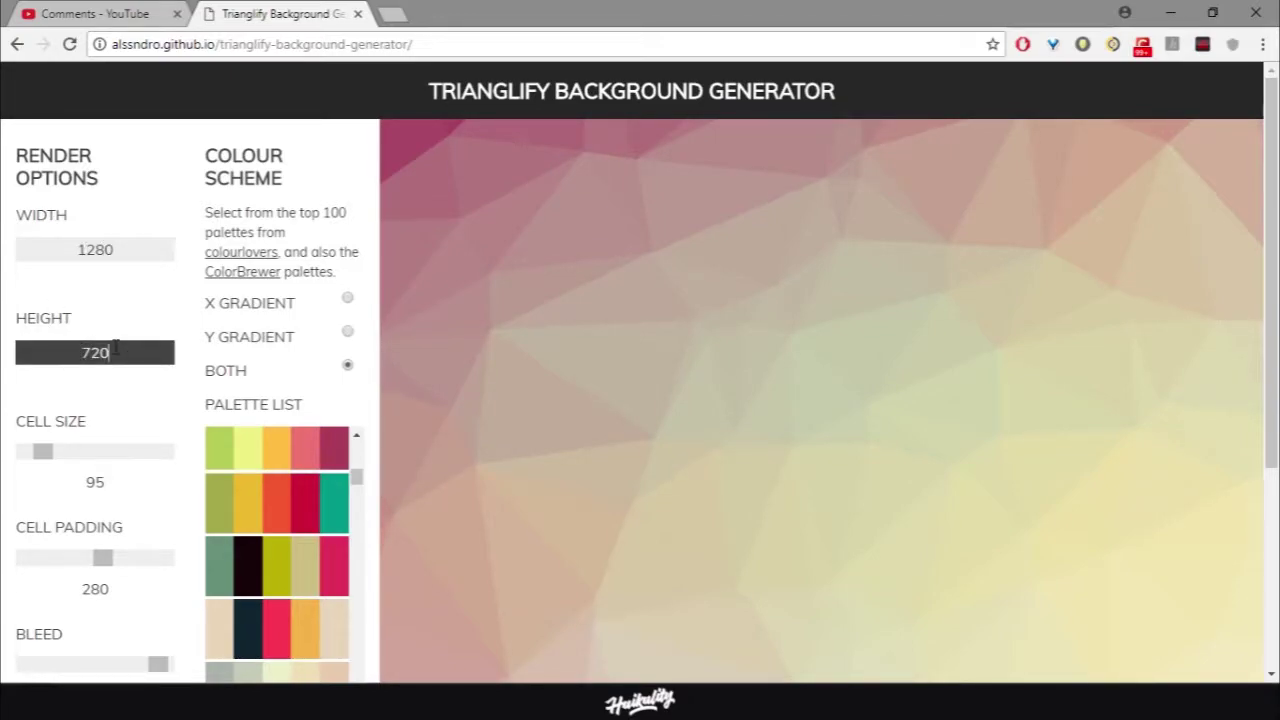
pyautogui.moveTo(118, 251); pyautogui.dragTo(56, 250)
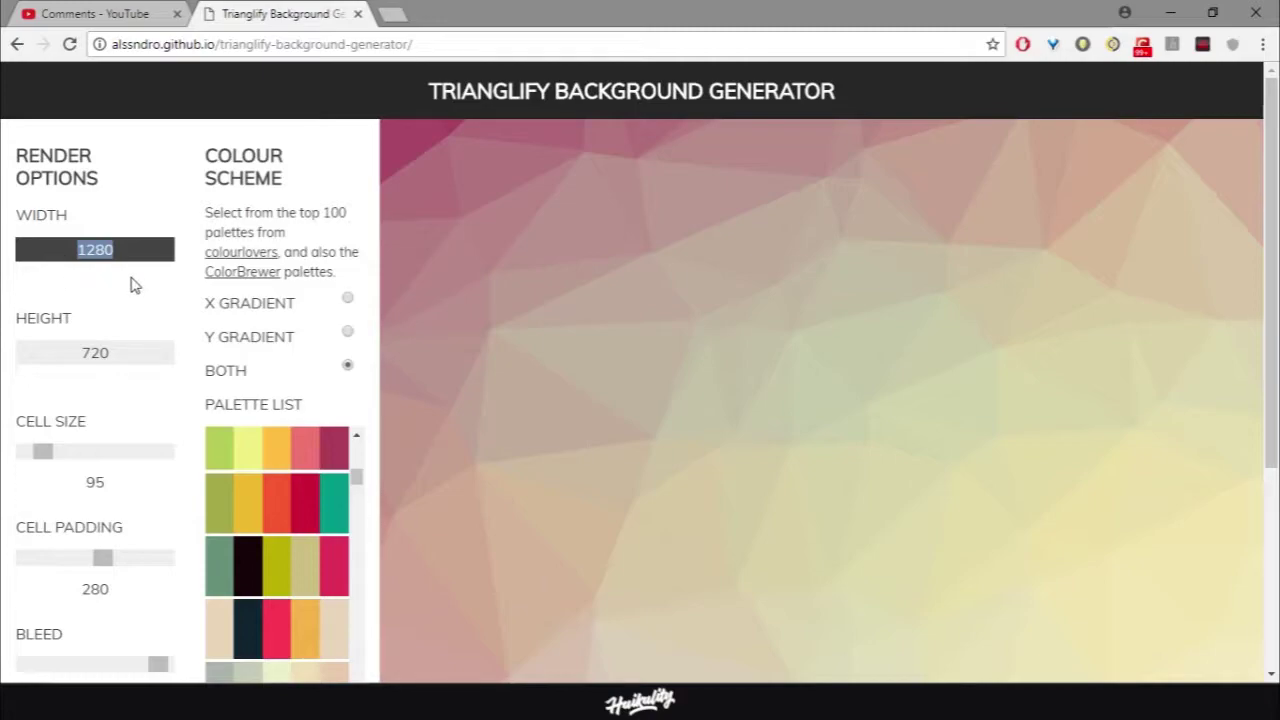
pyautogui.write('1440')
pyautogui.click(120, 371)
pyautogui.click(122, 357)
pyautogui.moveTo(126, 352); pyautogui.dragTo(62, 352)
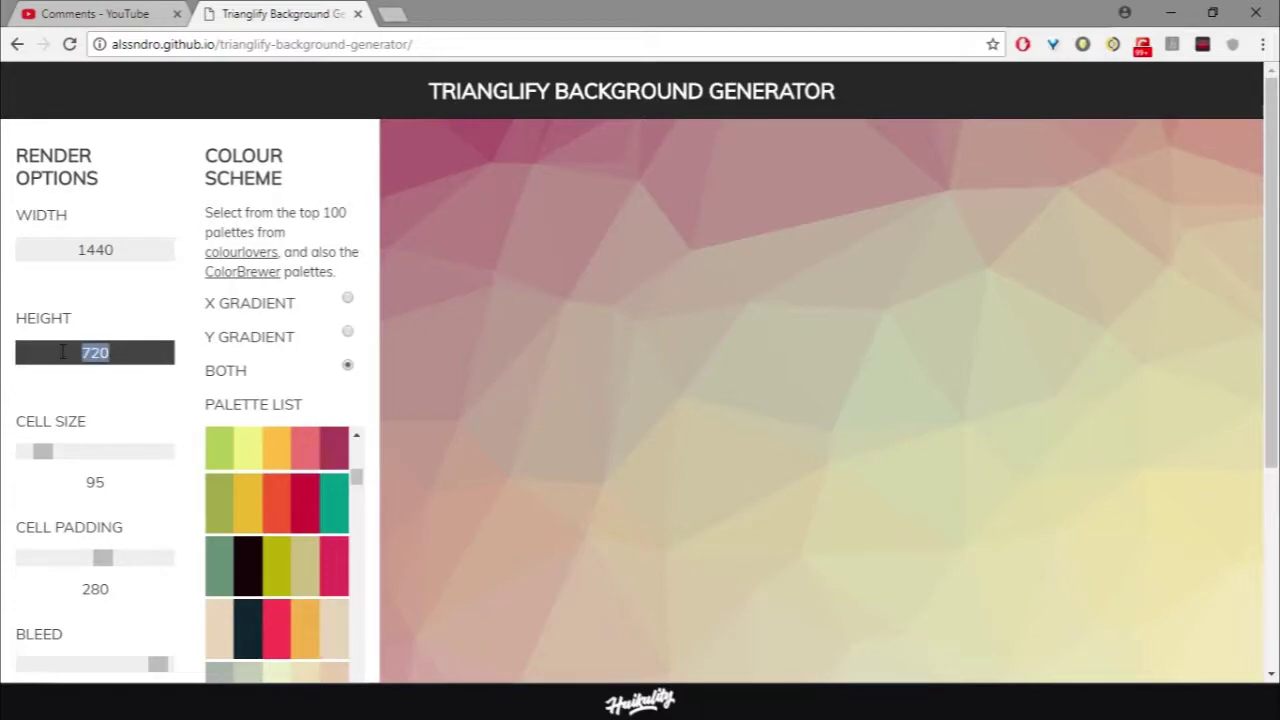
pyautogui.write('200')
pyautogui.press('Return')
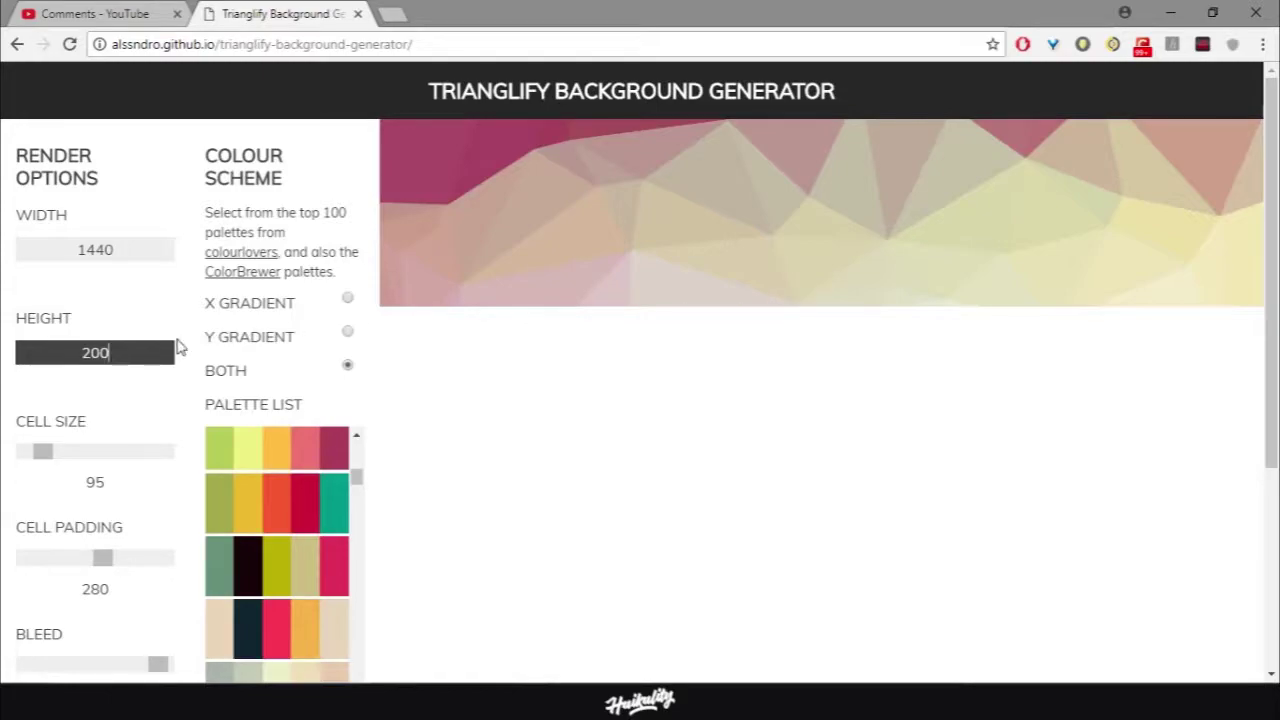
# - Restore the background size to 1280 × 720
pyautogui.moveTo(150, 352); pyautogui.dragTo(62, 352)
pyautogui.write('720')
pyautogui.moveTo(128, 249); pyautogui.dragTo(52, 249)
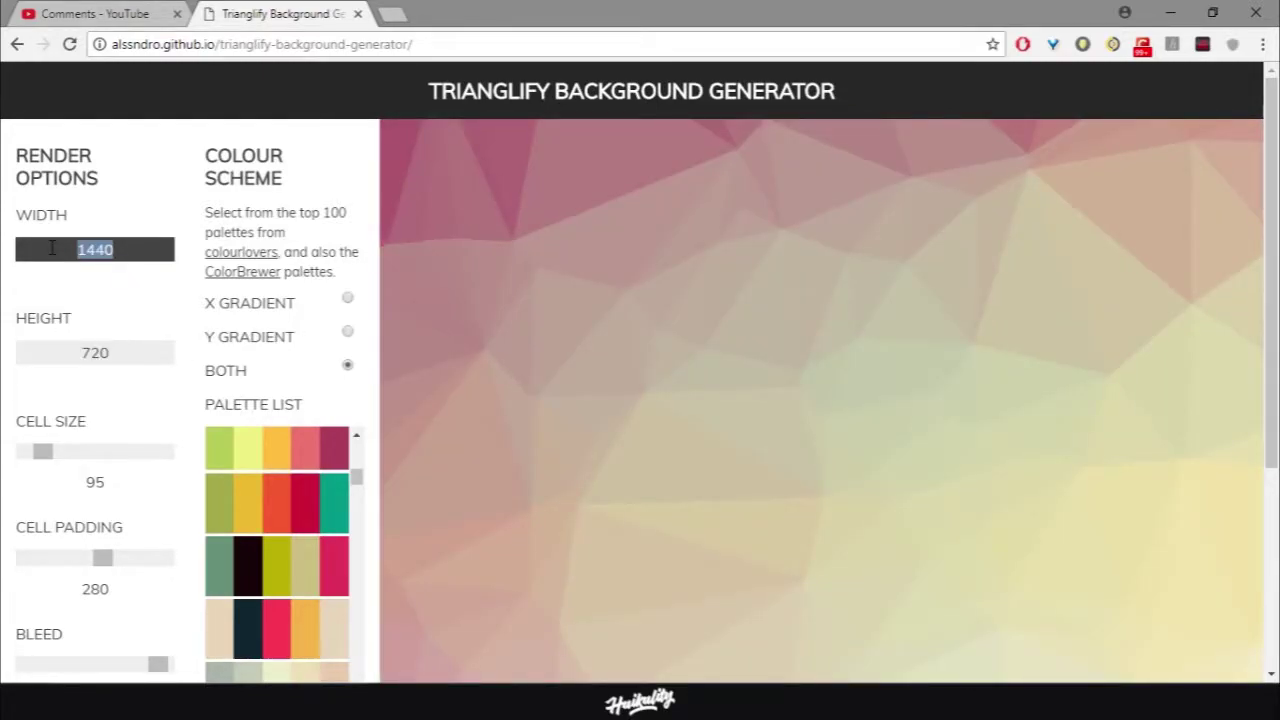
pyautogui.write('1280')
pyautogui.click(96, 308)
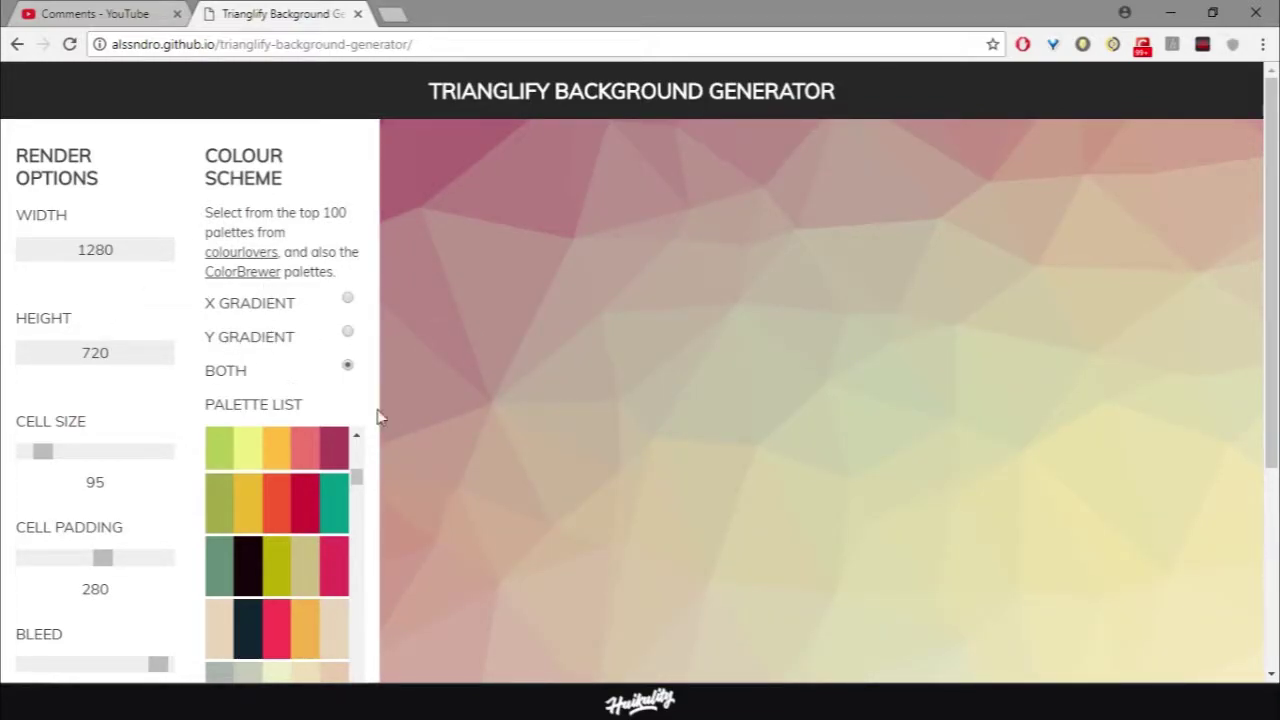
# - Raise the cell size to 145 for much larger triangles
pyautogui.scroll(-1, 60, 417)
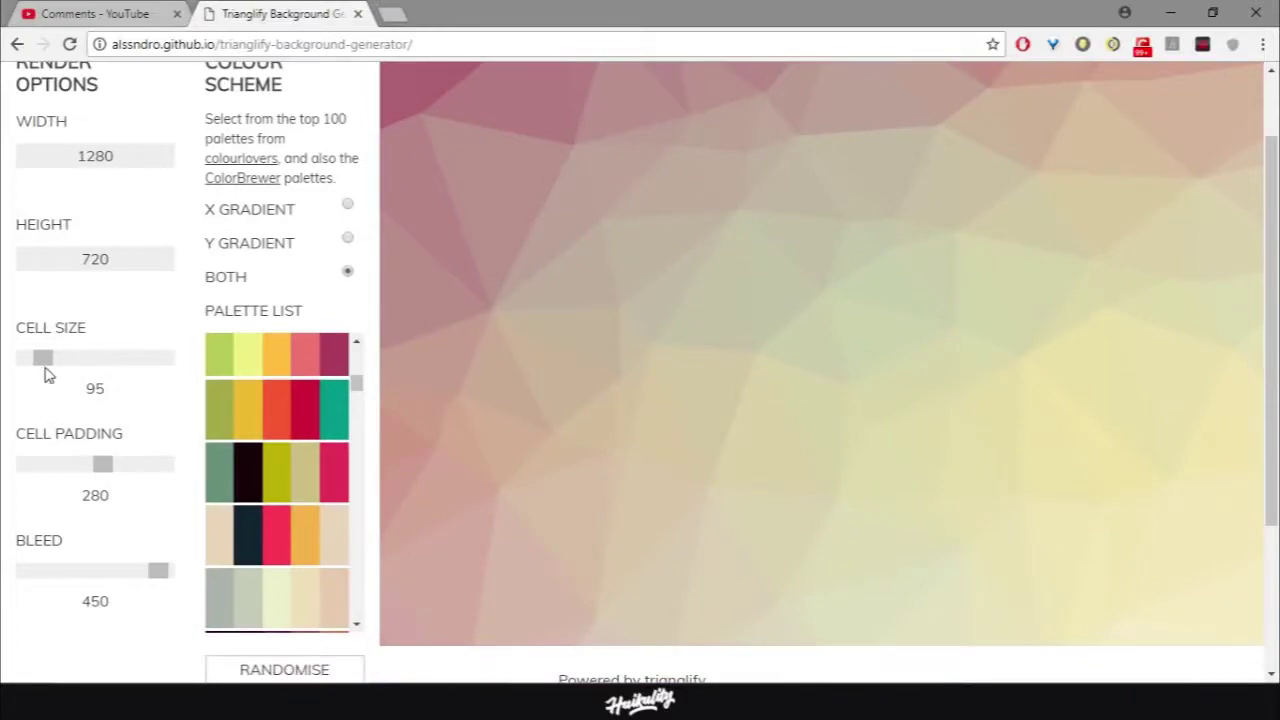
pyautogui.moveTo(52, 367)
pyautogui.mouseDown()
pyautogui.moveTo(157, 366)
pyautogui.moveTo(54, 360)
pyautogui.mouseUp()
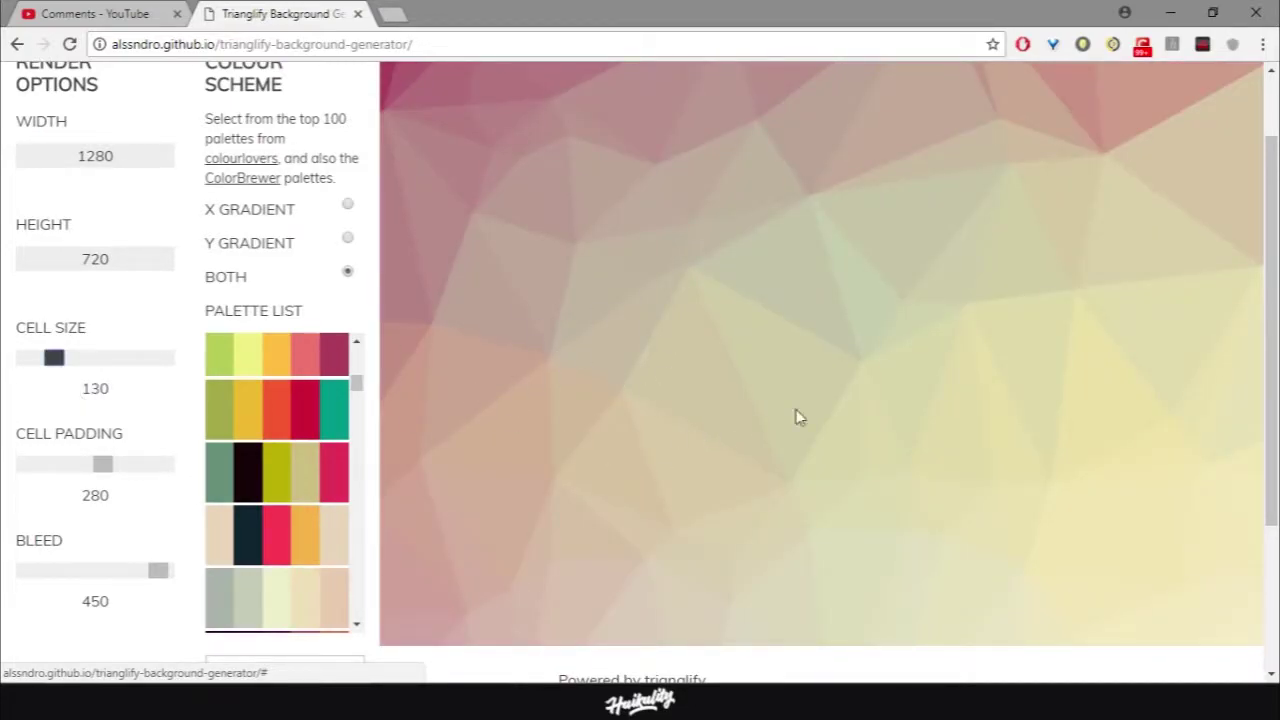
pyautogui.moveTo(54, 360); pyautogui.dragTo(60, 360)
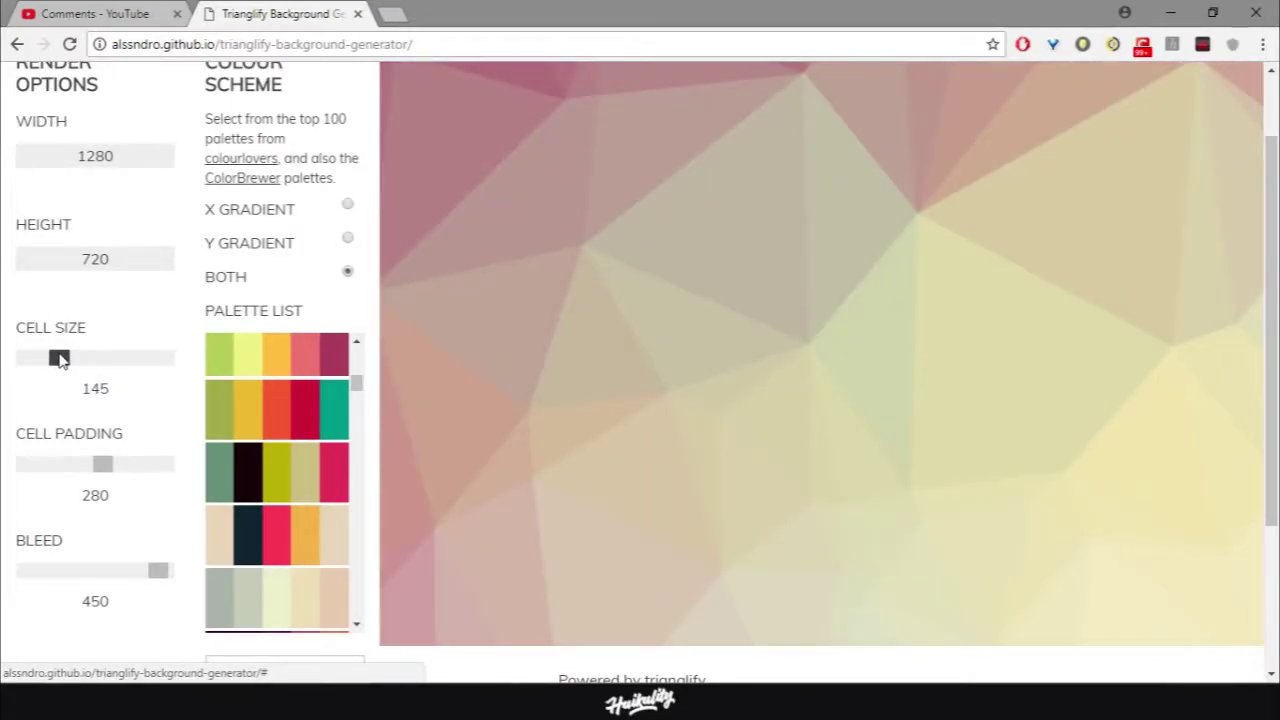
# - Adjust the bleed and cell padding, ending at padding 275 and bleed 370
pyautogui.scroll(-1, 128, 467)
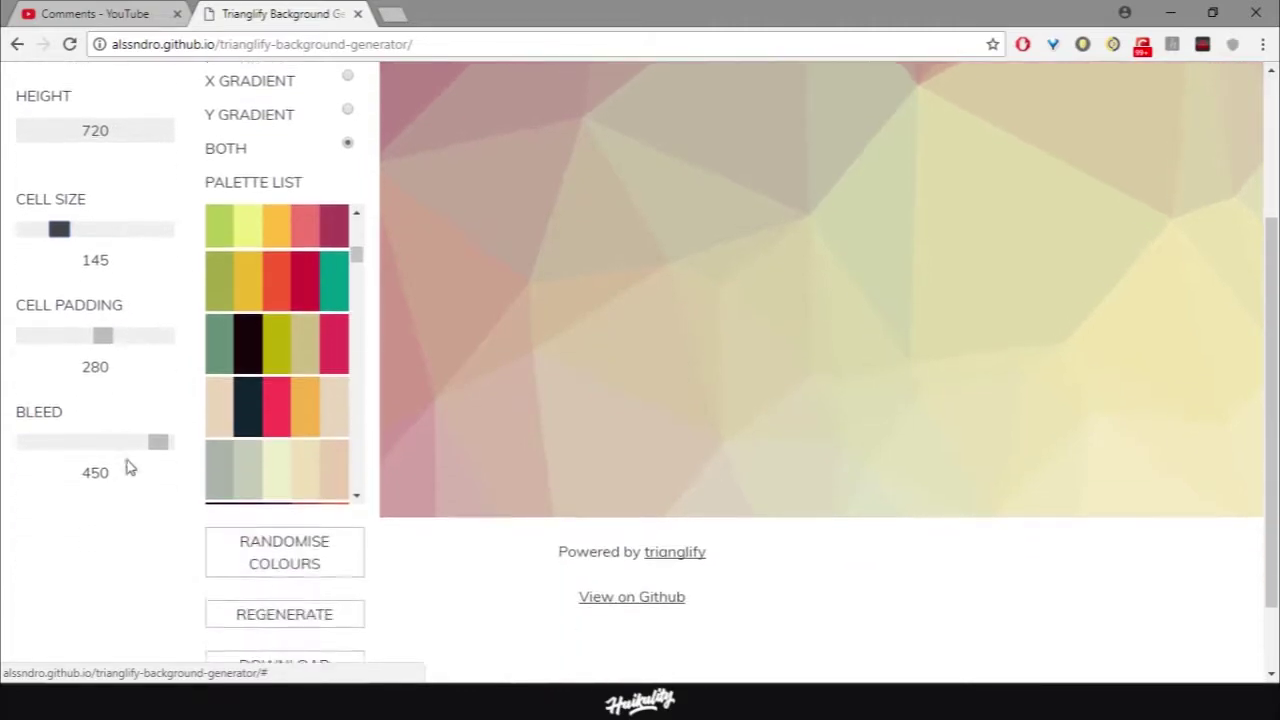
pyautogui.scroll(-1, 128, 467)
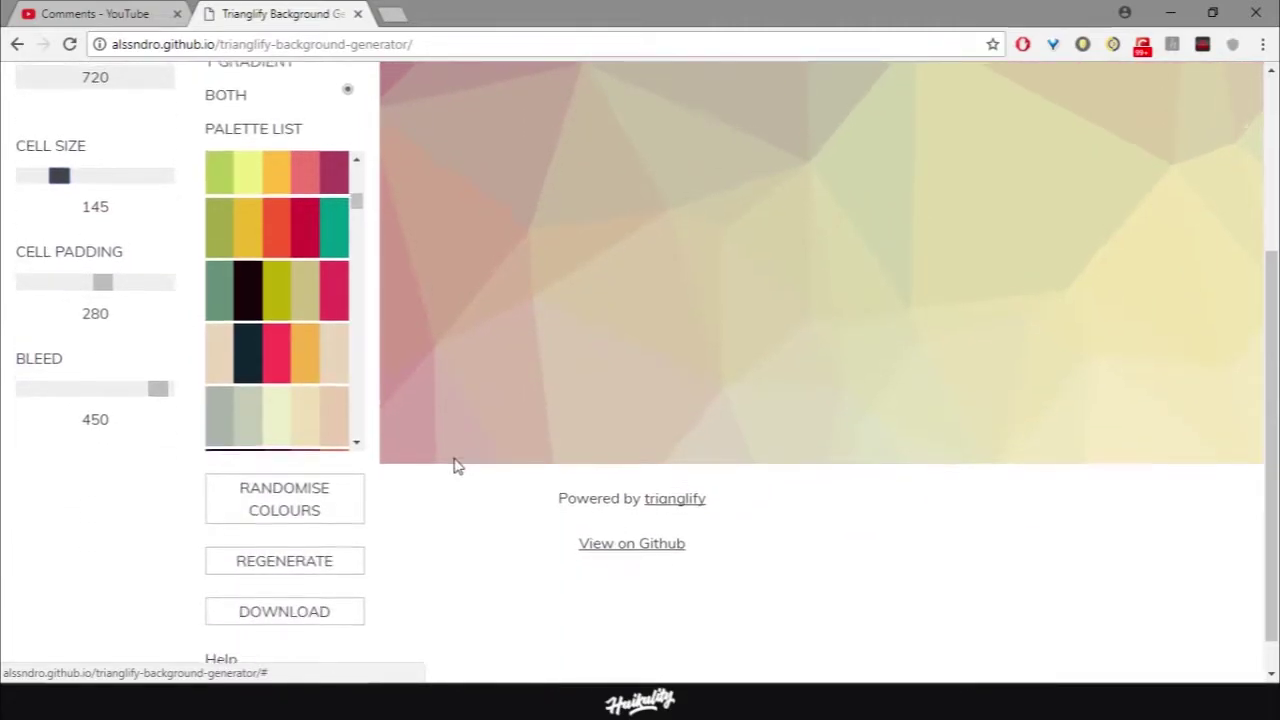
pyautogui.scroll(2, 456, 463)
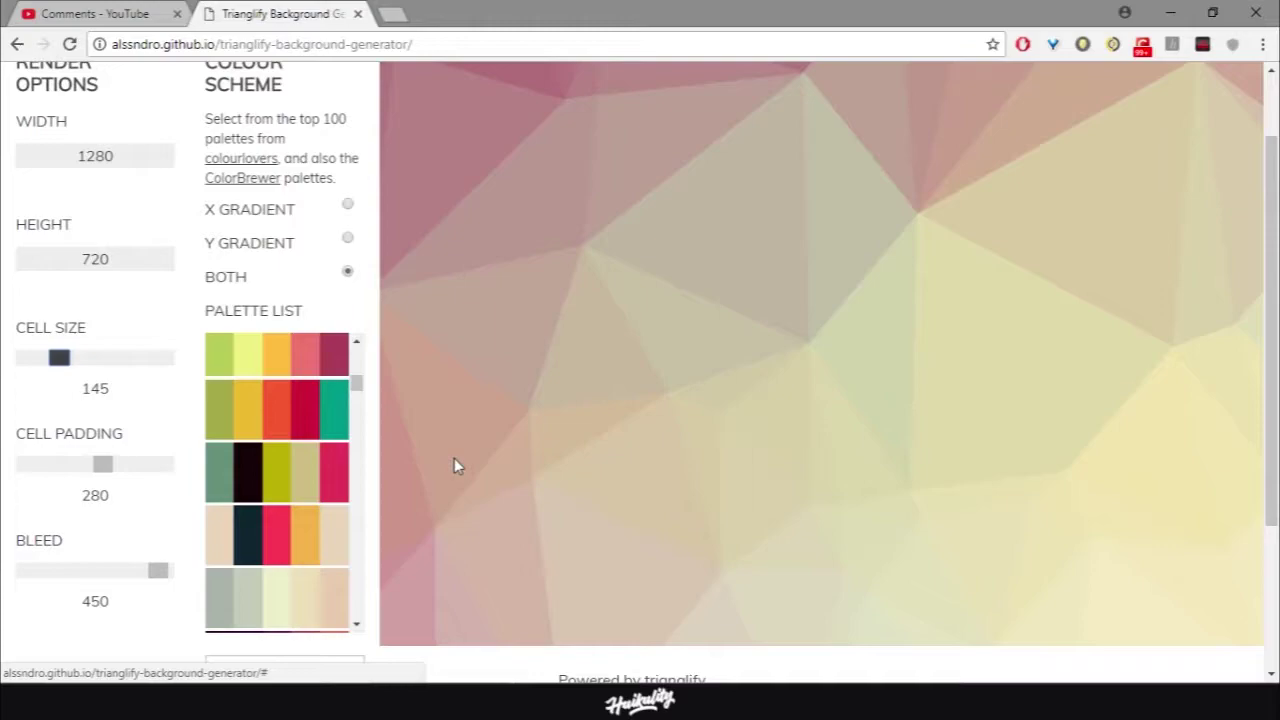
pyautogui.moveTo(157, 570); pyautogui.dragTo(123, 571)
pyautogui.moveTo(105, 465)
pyautogui.mouseDown()
pyautogui.moveTo(140, 478)
pyautogui.moveTo(108, 478)
pyautogui.mouseUp()
pyautogui.moveTo(133, 579); pyautogui.dragTo(139, 581)
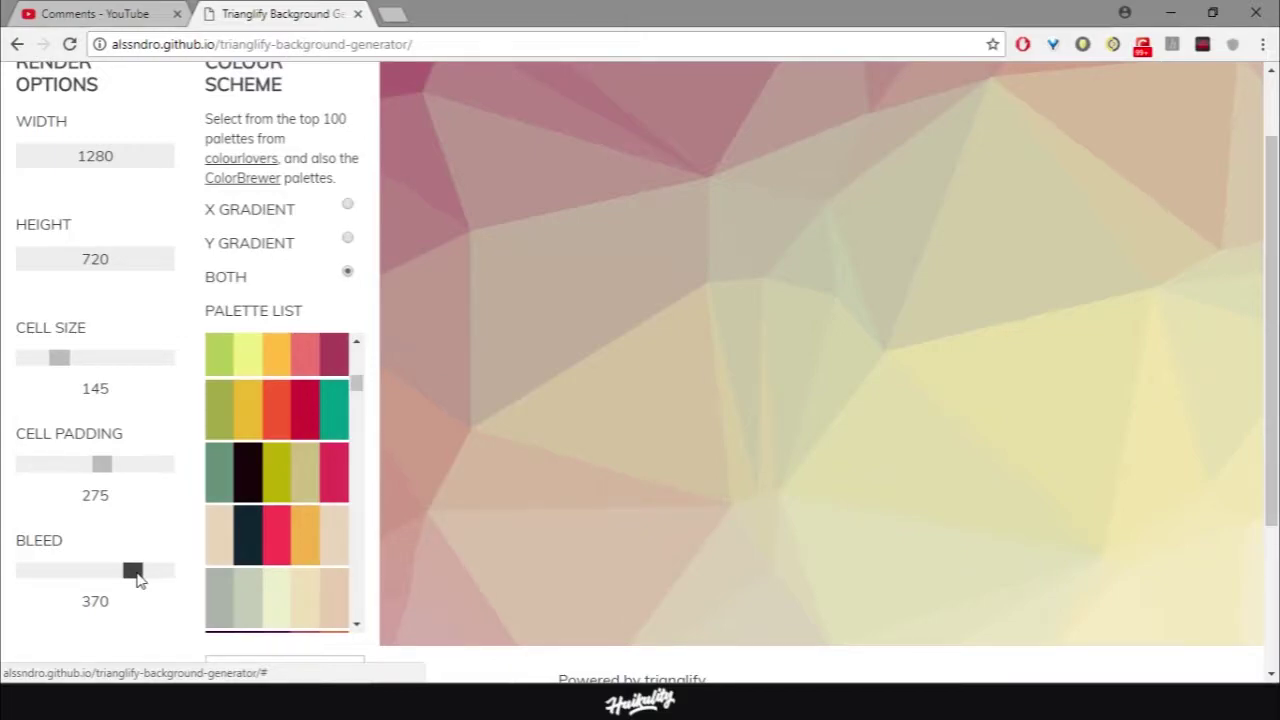
# - Tweak bleed between 325 and 345 and cell padding between 315 and 355
pyautogui.scroll(1, 310, 556)
pyautogui.scroll(-1, 410, 540)
pyautogui.scroll(-3, 412, 543)
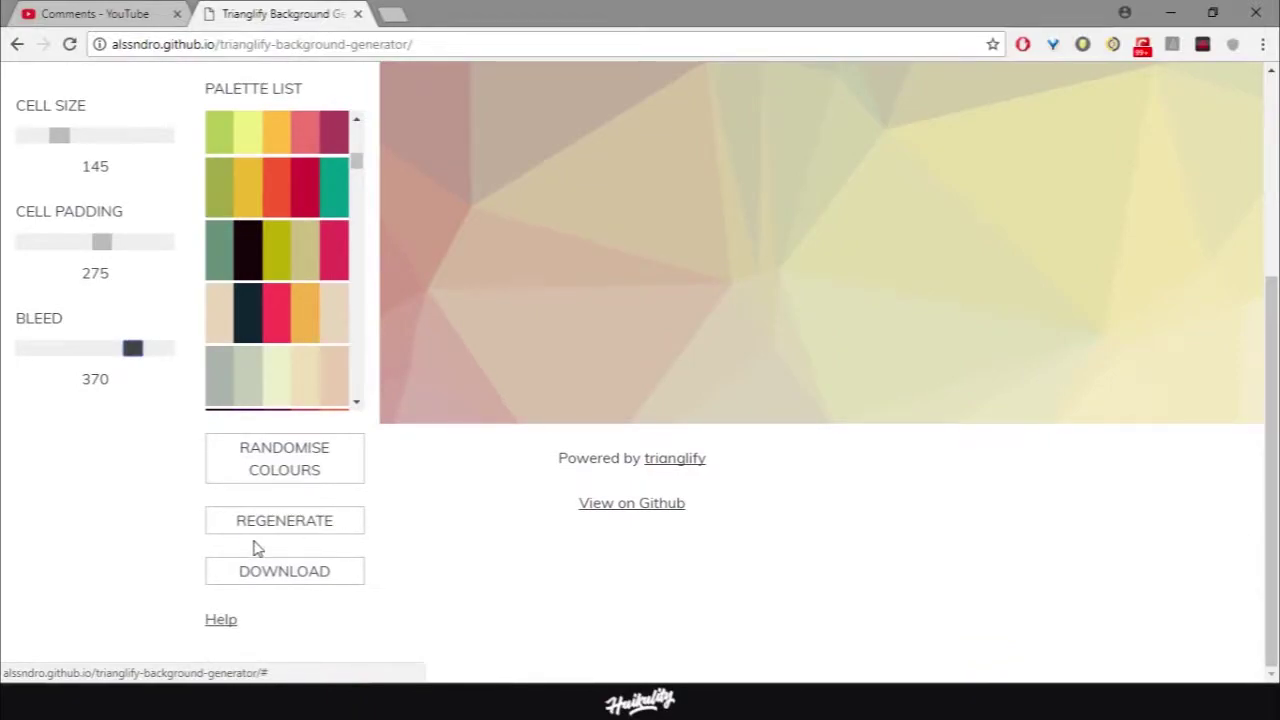
pyautogui.scroll(2, 320, 553)
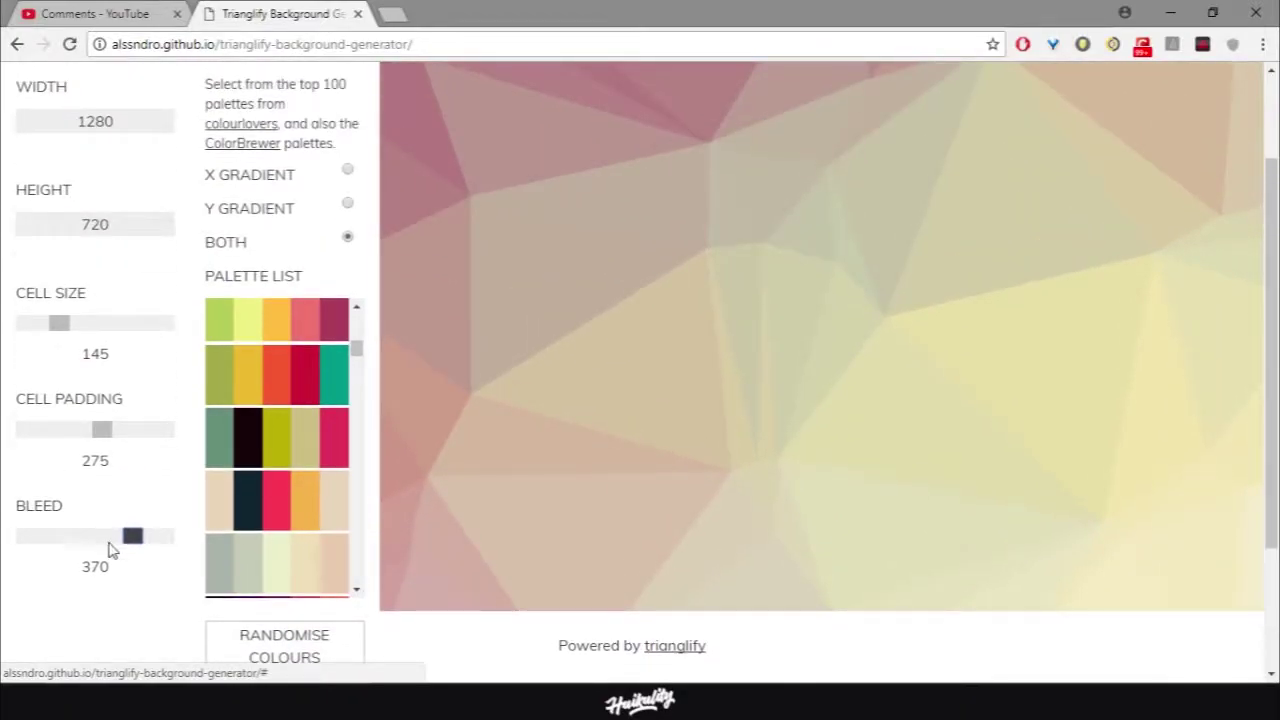
pyautogui.moveTo(141, 538); pyautogui.dragTo(121, 537)
pyautogui.moveTo(111, 438); pyautogui.dragTo(125, 438)
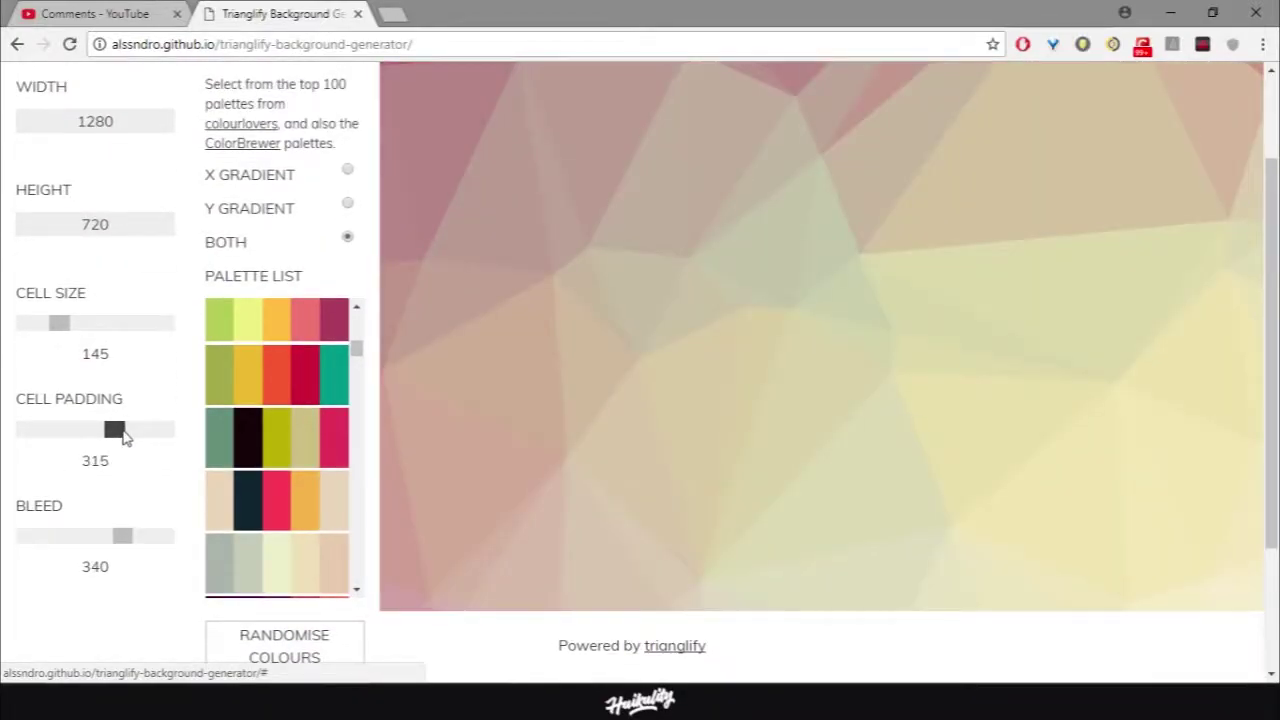
pyautogui.moveTo(124, 538); pyautogui.dragTo(118, 537)
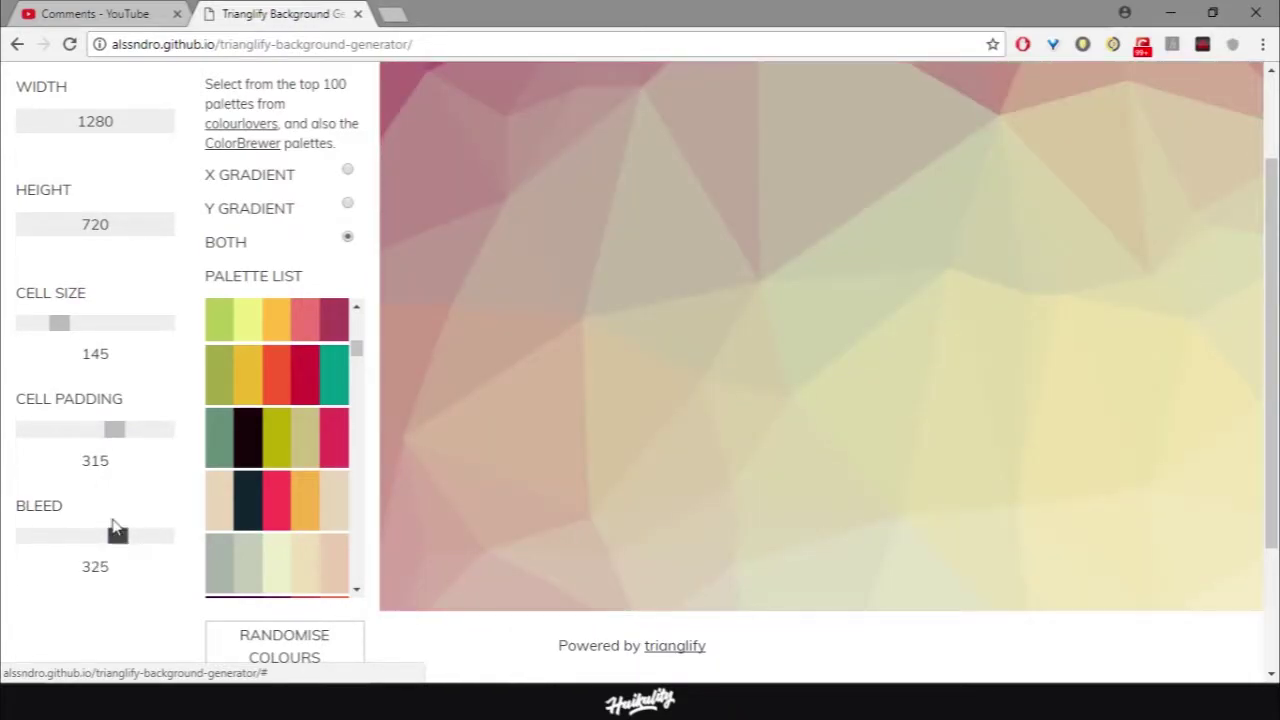
pyautogui.moveTo(114, 430); pyautogui.dragTo(130, 437)
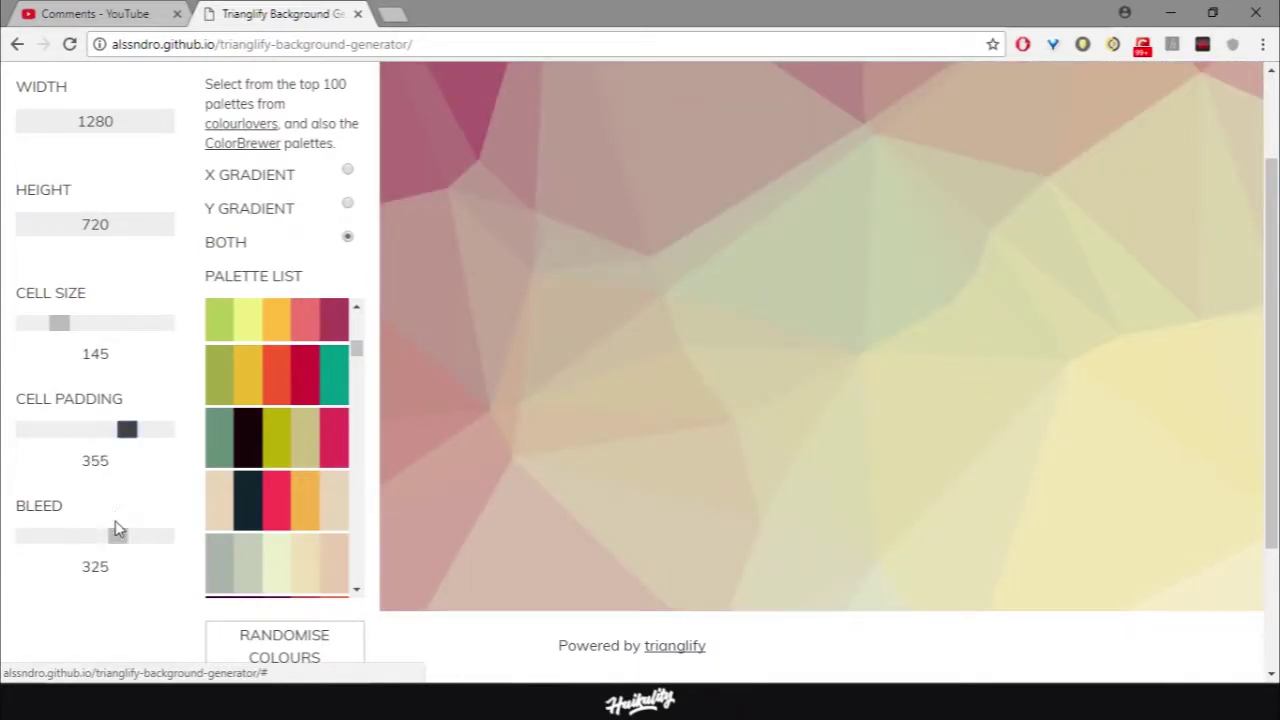
pyautogui.moveTo(117, 535); pyautogui.dragTo(123, 537)
pyautogui.moveTo(124, 432)
pyautogui.mouseDown()
pyautogui.moveTo(110, 440)
pyautogui.moveTo(140, 440)
pyautogui.mouseUp()
# - Enlarge the cells and settle on cell size 150, cell padding 245 and bleed 340
pyautogui.moveTo(35, 402); pyautogui.dragTo(53, 401)
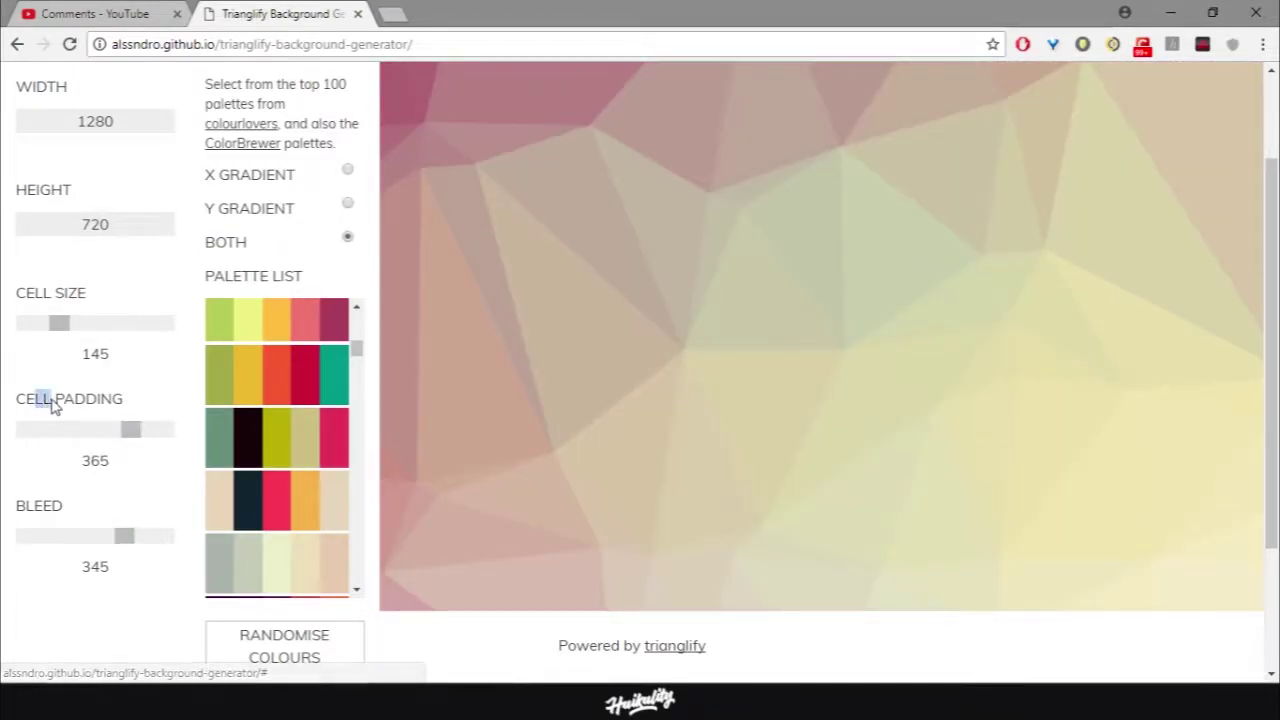
pyautogui.click(59, 458)
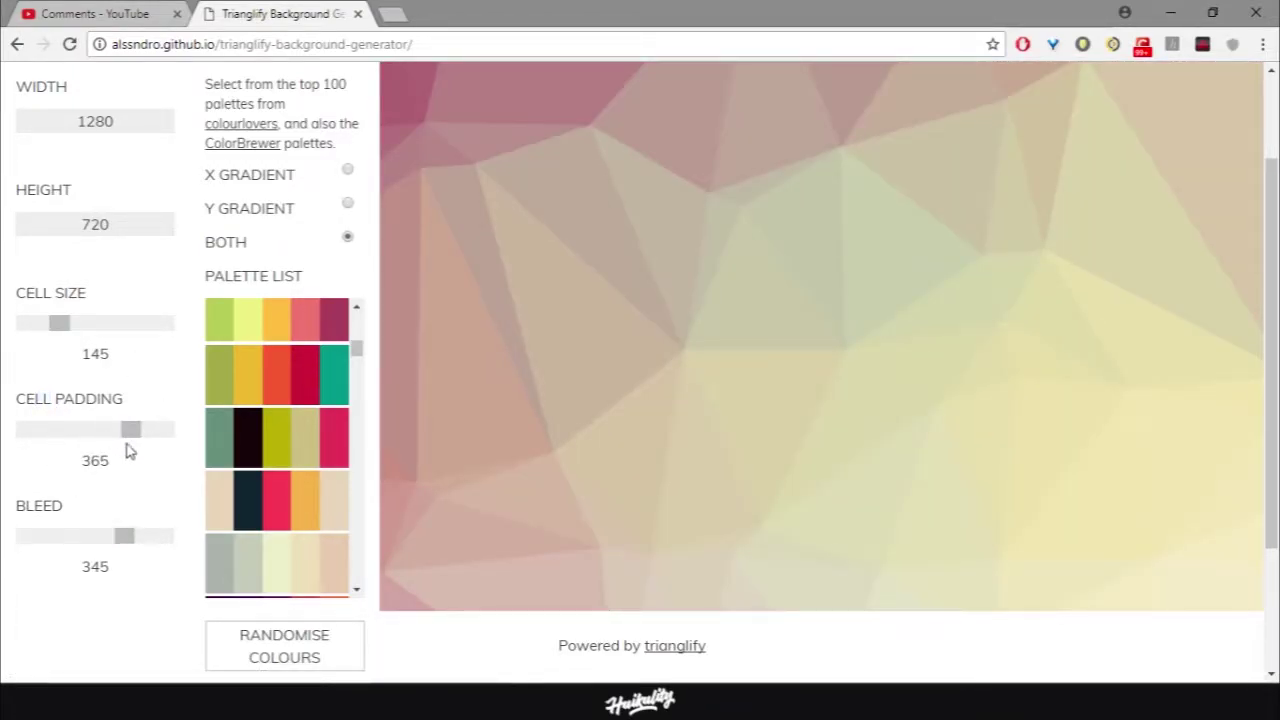
pyautogui.moveTo(130, 430); pyautogui.dragTo(124, 430)
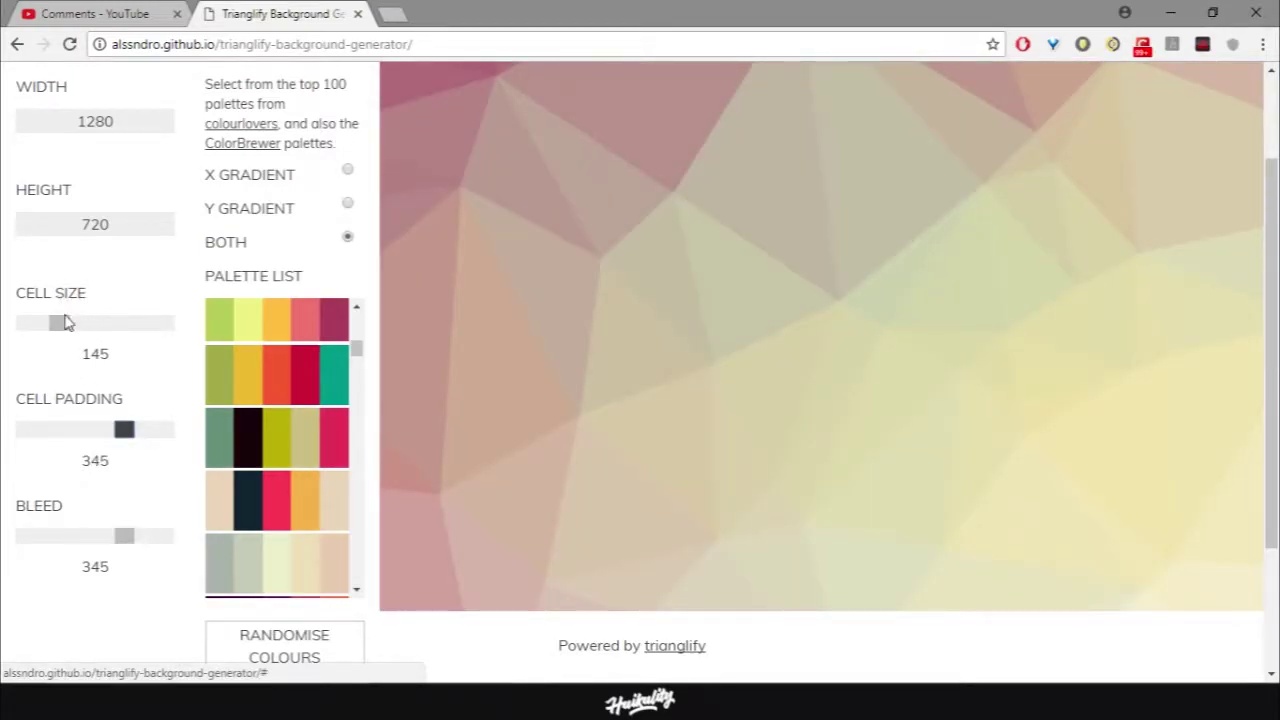
pyautogui.moveTo(58, 322); pyautogui.dragTo(67, 335)
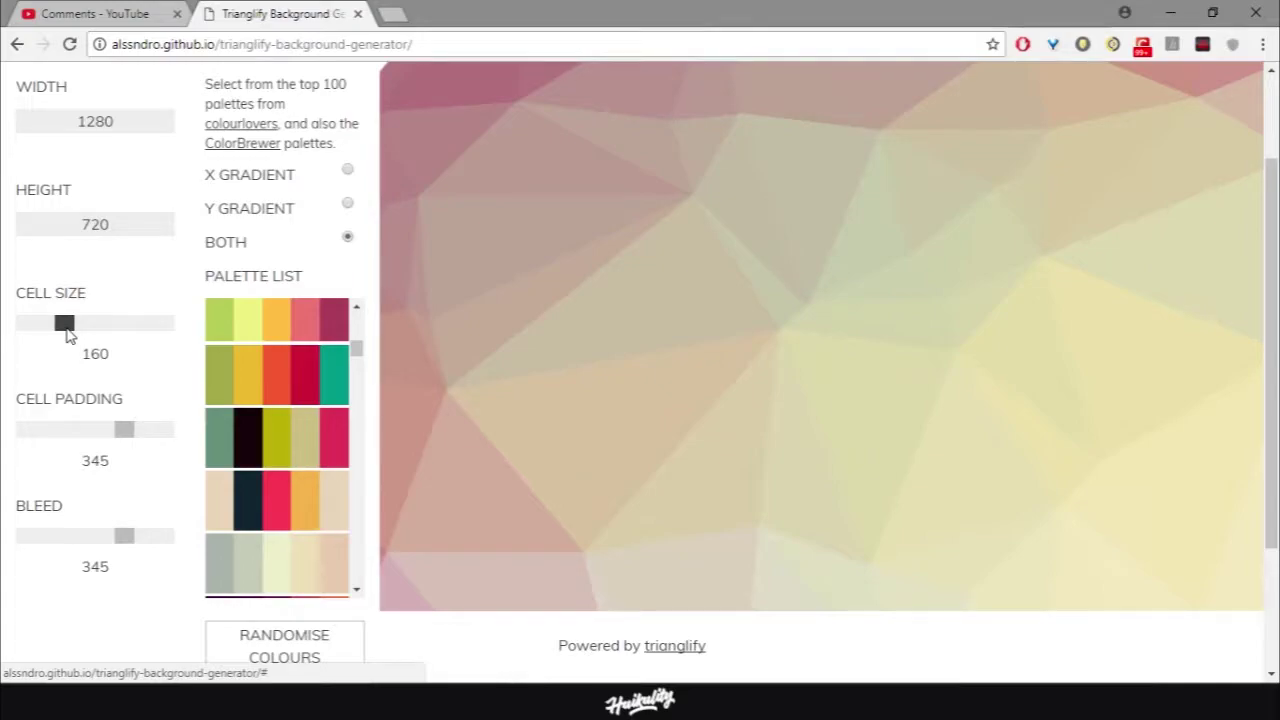
pyautogui.moveTo(123, 430); pyautogui.dragTo(128, 436)
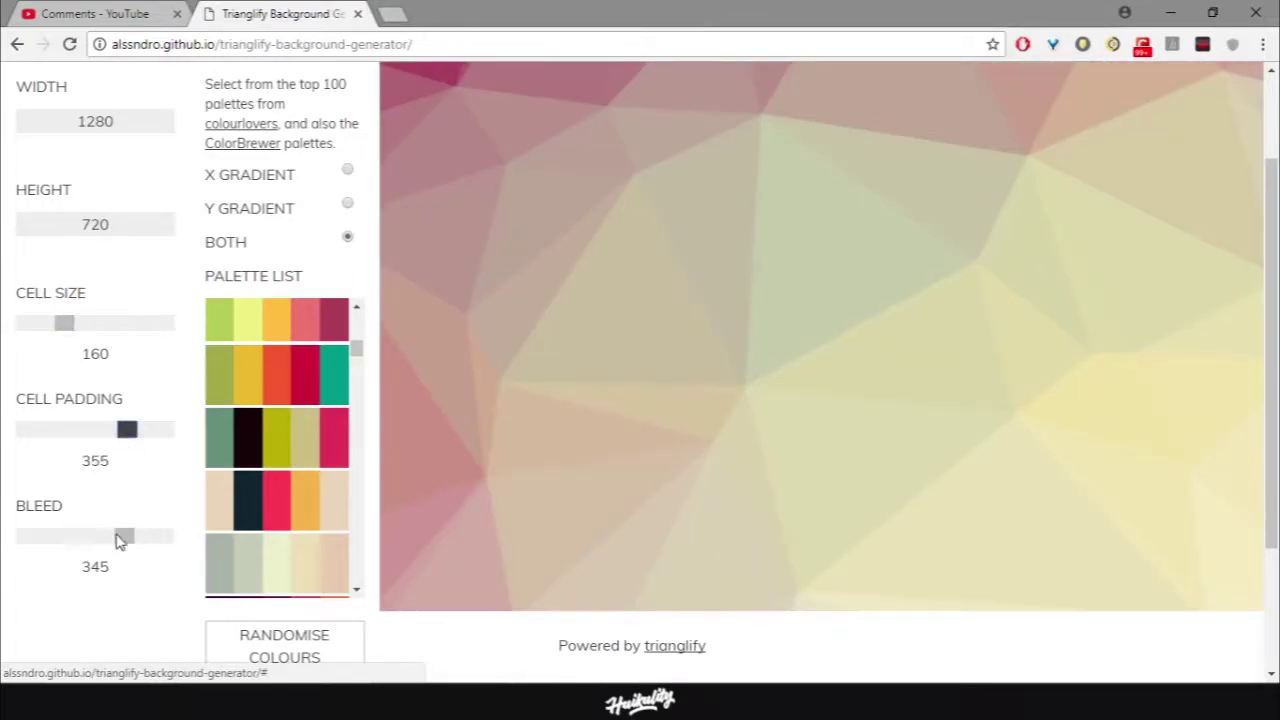
pyautogui.moveTo(115, 540); pyautogui.dragTo(109, 538)
pyautogui.moveTo(123, 437); pyautogui.dragTo(103, 437)
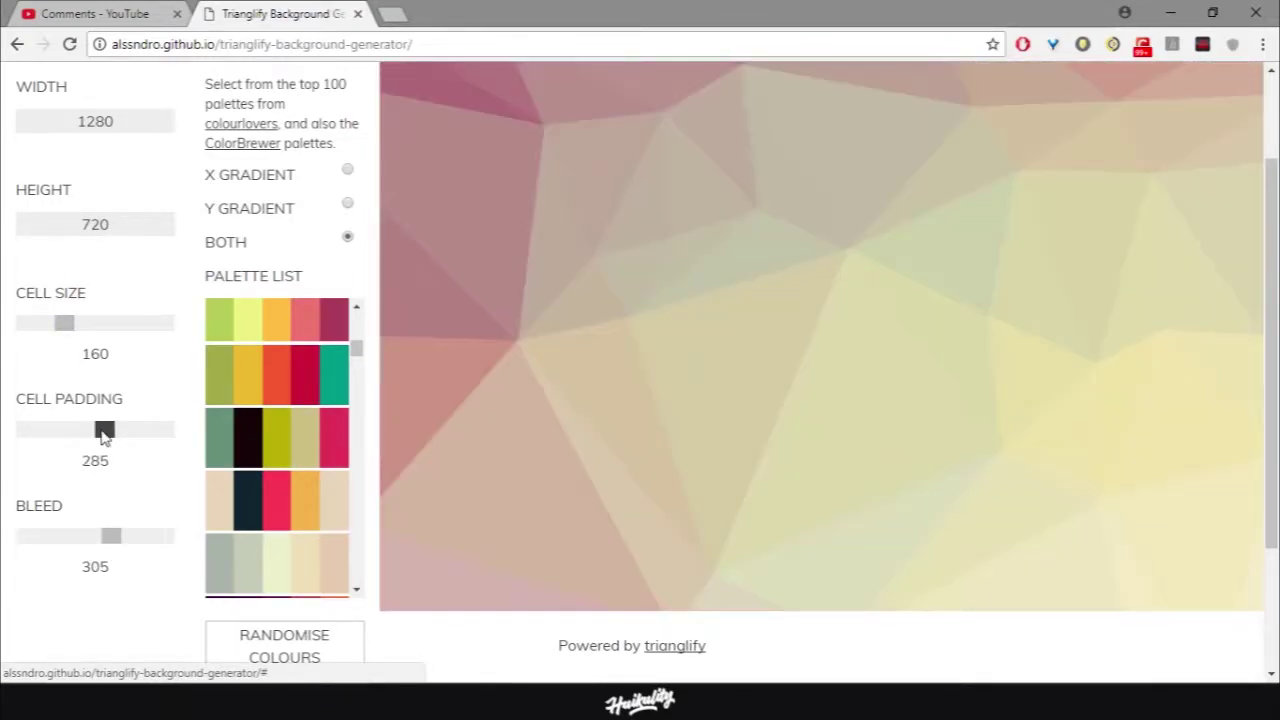
pyautogui.moveTo(109, 536); pyautogui.dragTo(123, 536)
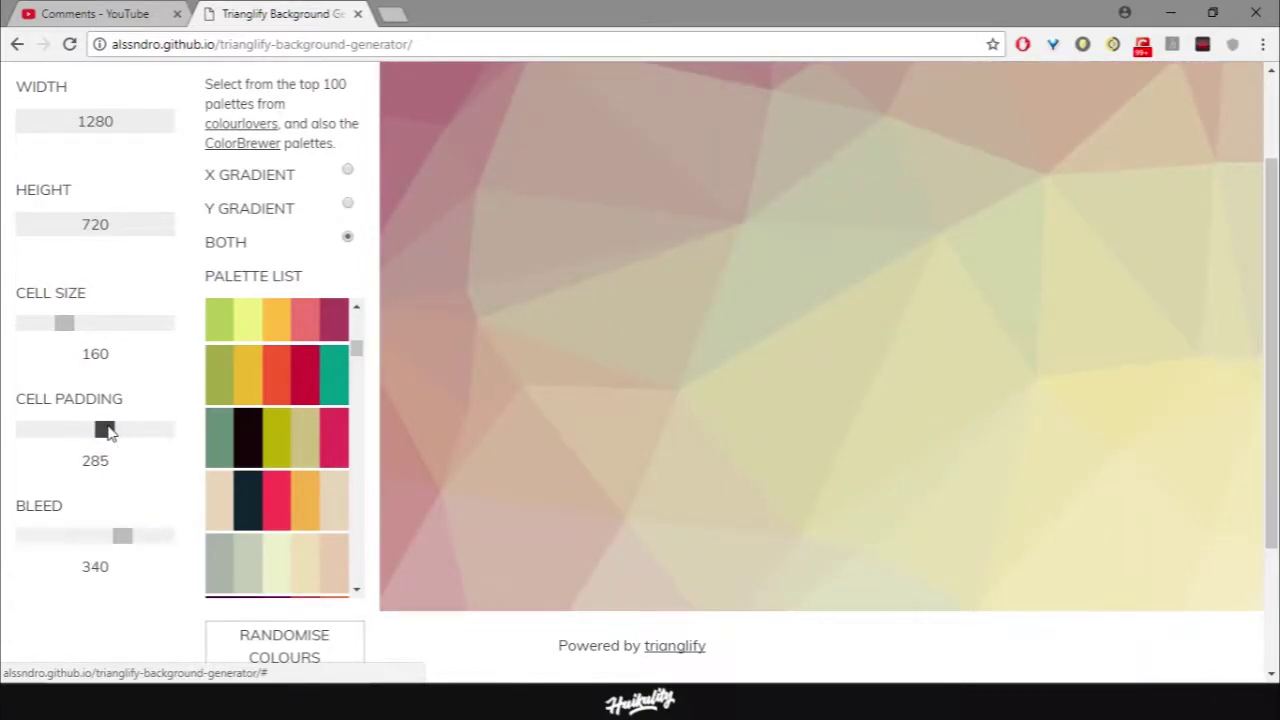
pyautogui.moveTo(108, 432)
pyautogui.mouseDown()
pyautogui.moveTo(84, 430)
pyautogui.moveTo(95, 433)
pyautogui.mouseUp()
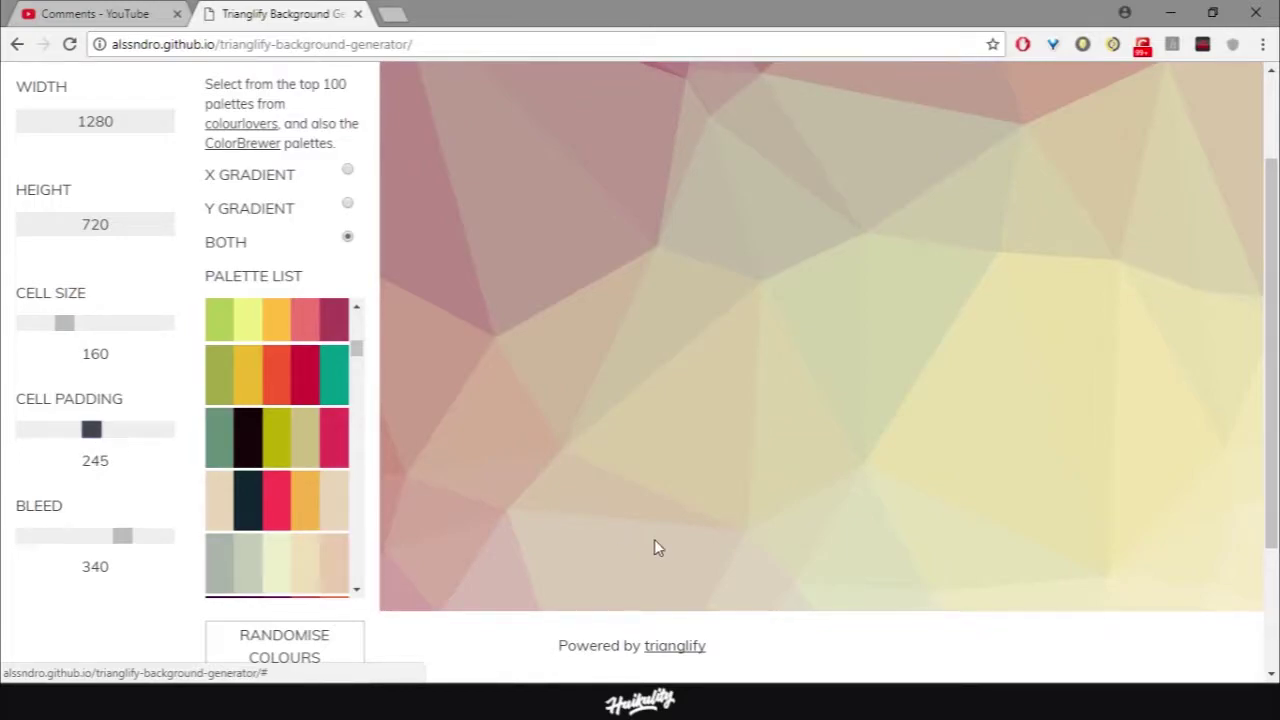
pyautogui.scroll(2, 600, 541)
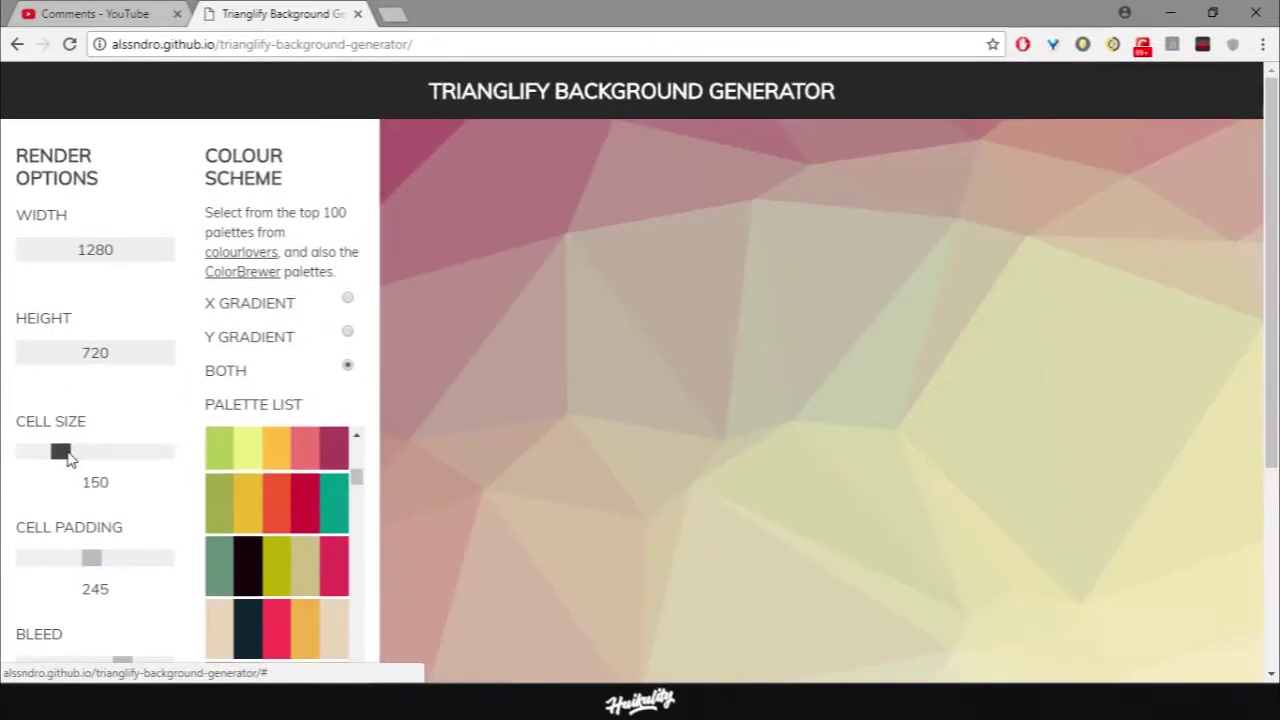
pyautogui.scroll(-2, 474, 509)
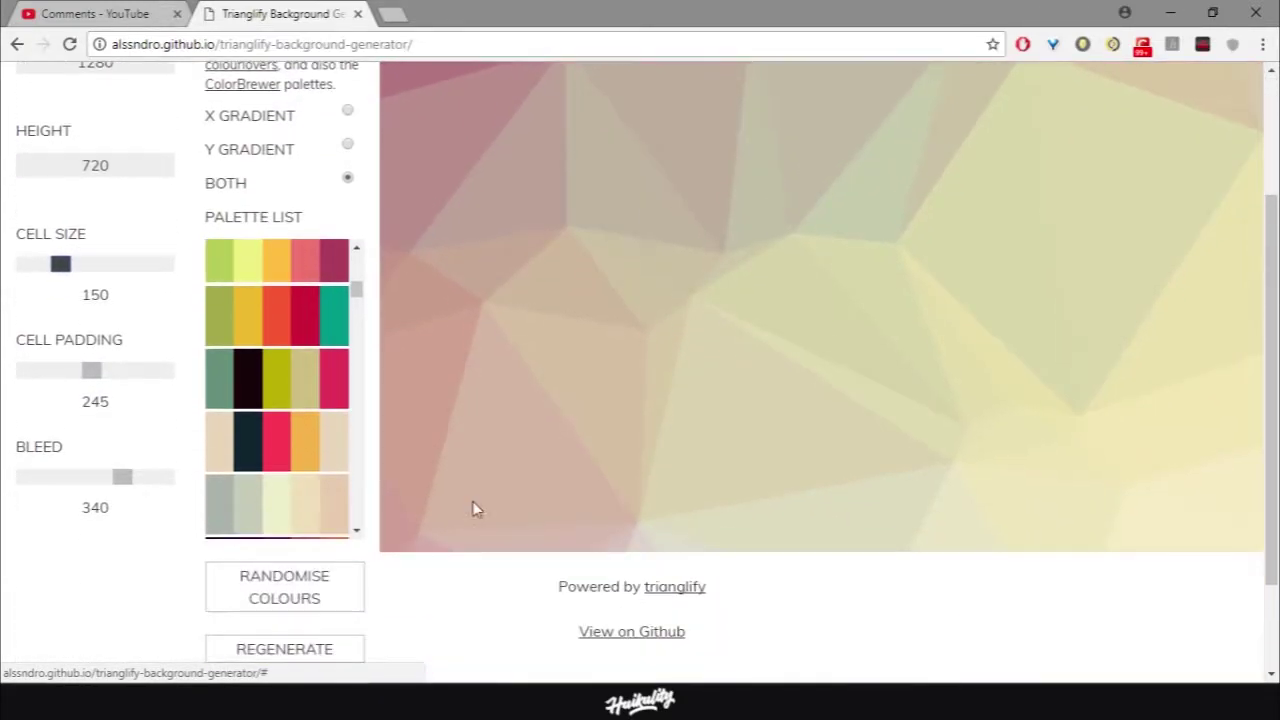
pyautogui.scroll(2, 734, 491)
pyautogui.scroll(-2, 648, 506)
pyautogui.scroll(-1, 906, 554)
pyautogui.scroll(3, 719, 484)
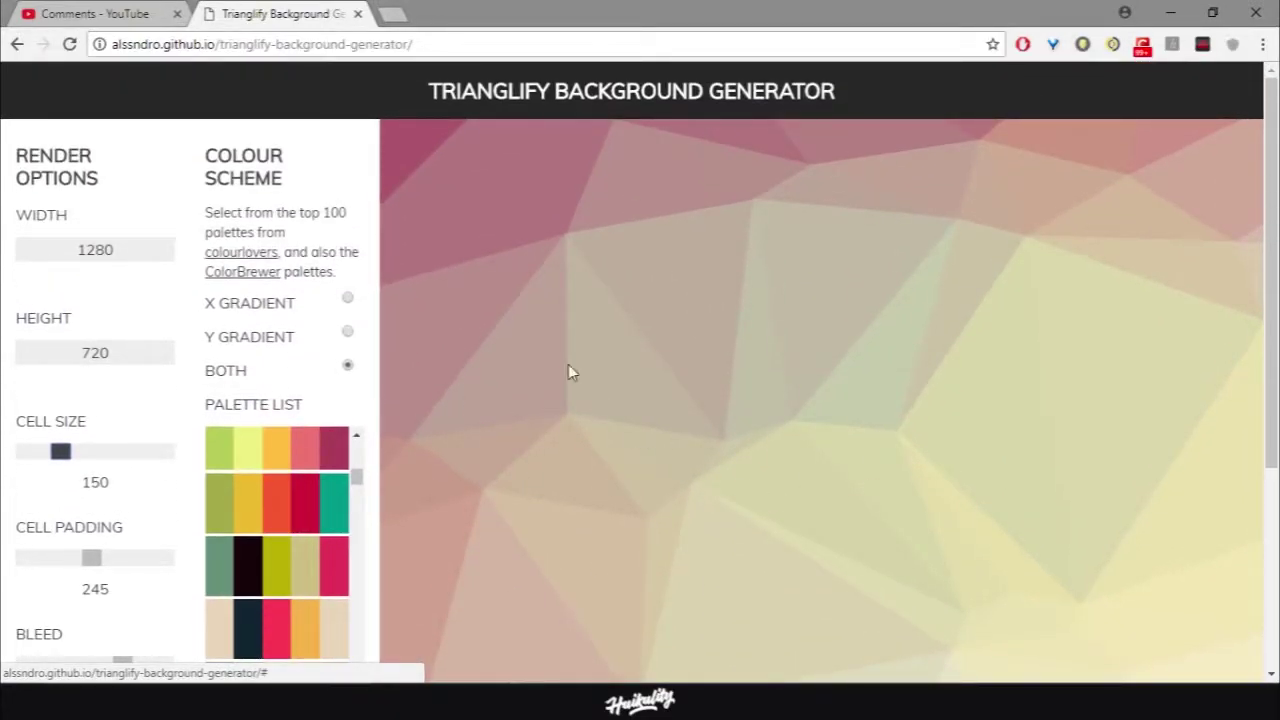
# - Scroll the Palette List and recolour the background with the mint-and-pink palette
pyautogui.scroll(-2, 540, 403)
pyautogui.scroll(-5, 211, 366)
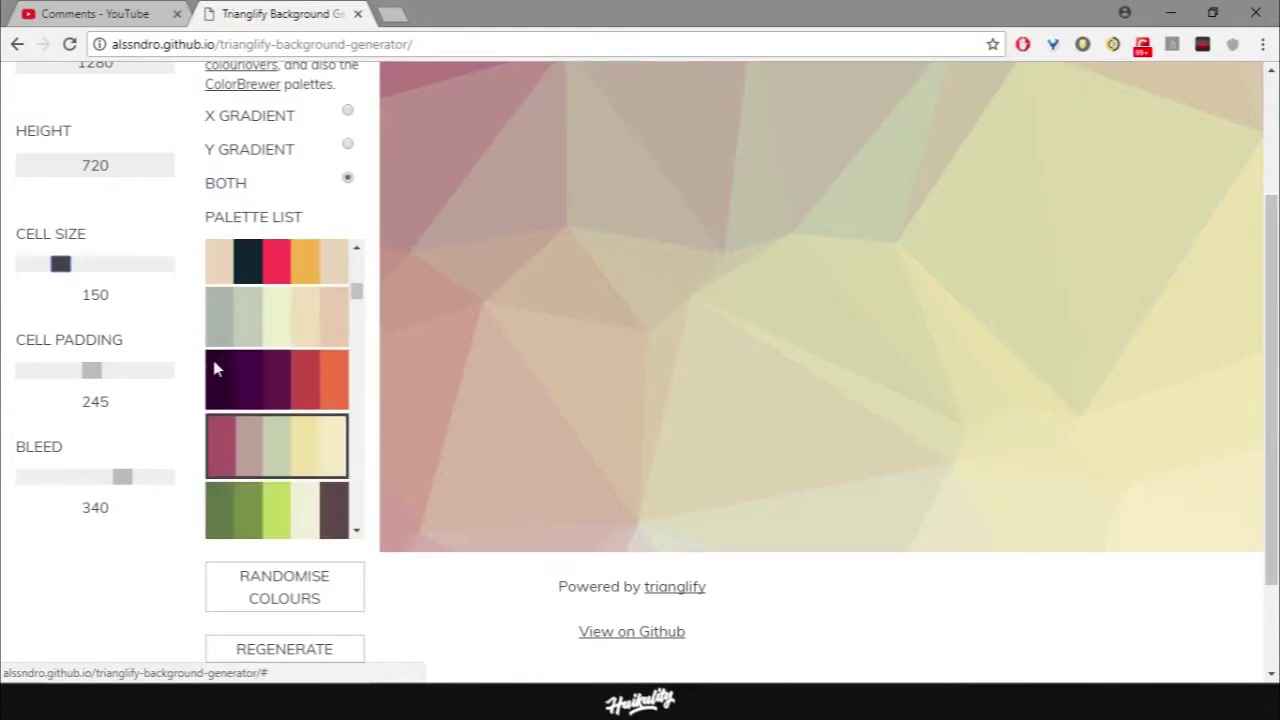
pyautogui.scroll(2, 318, 437)
pyautogui.scroll(-2, 600, 445)
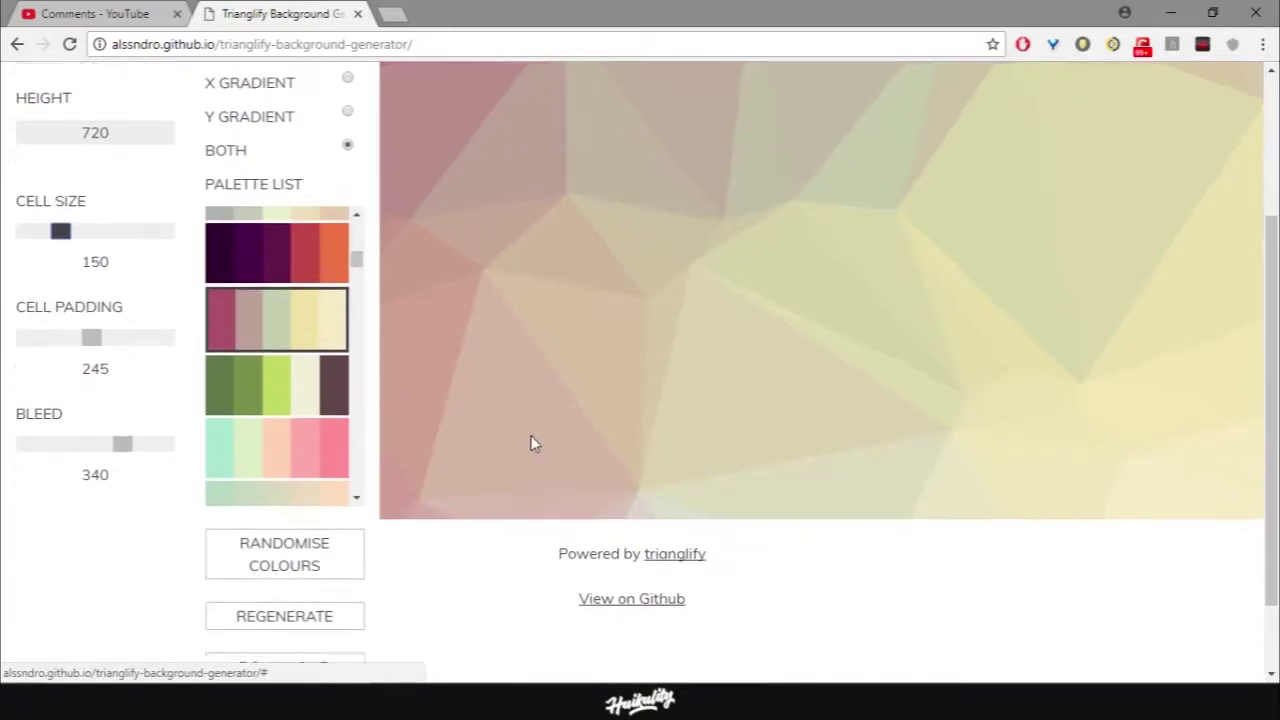
pyautogui.scroll(2, 290, 380)
pyautogui.scroll(-1, 315, 360)
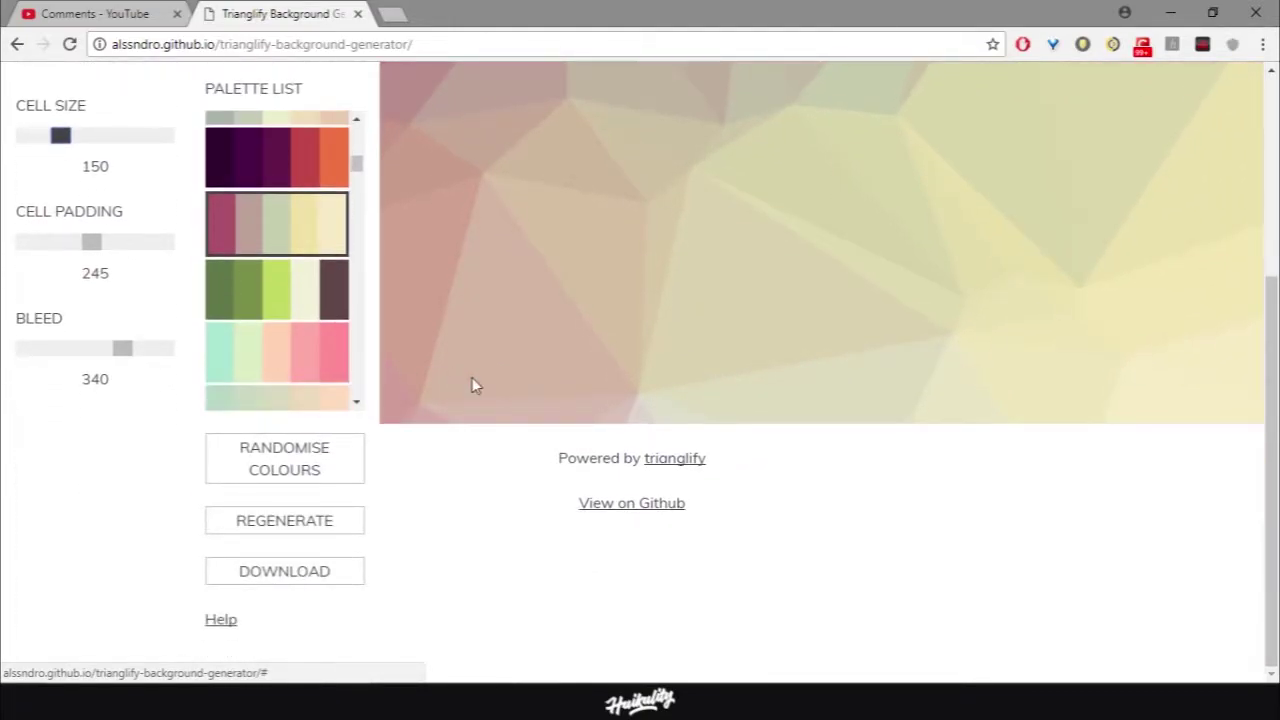
pyautogui.scroll(1, 472, 377)
pyautogui.click(320, 442)
pyautogui.scroll(1, 464, 442)
pyautogui.scroll(1, 603, 452)
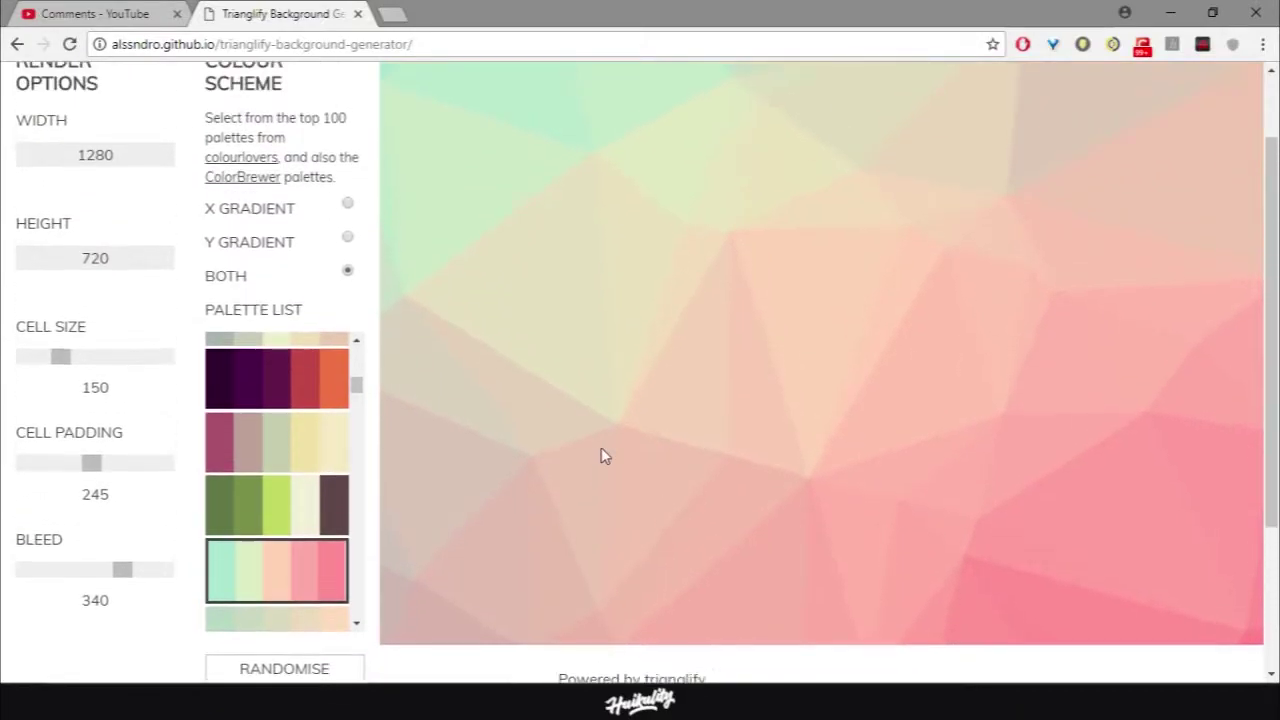
pyautogui.scroll(-1, 603, 452)
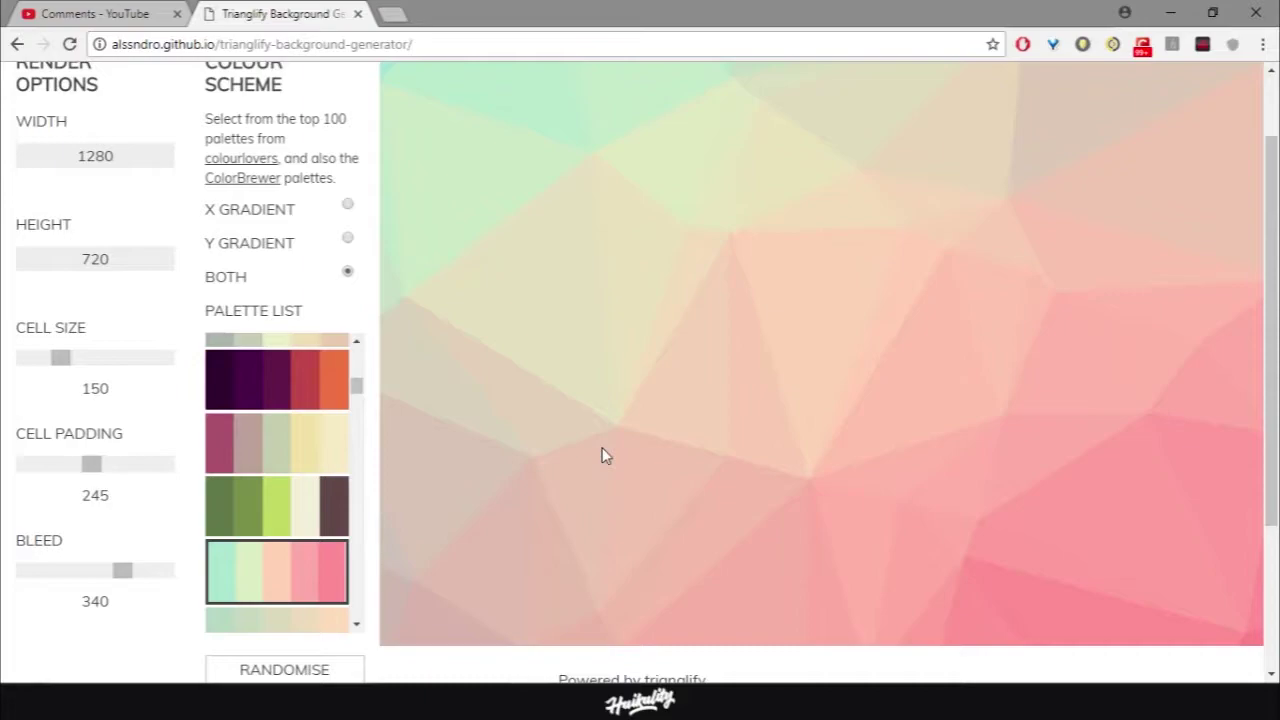
pyautogui.scroll(-8, 268, 470)
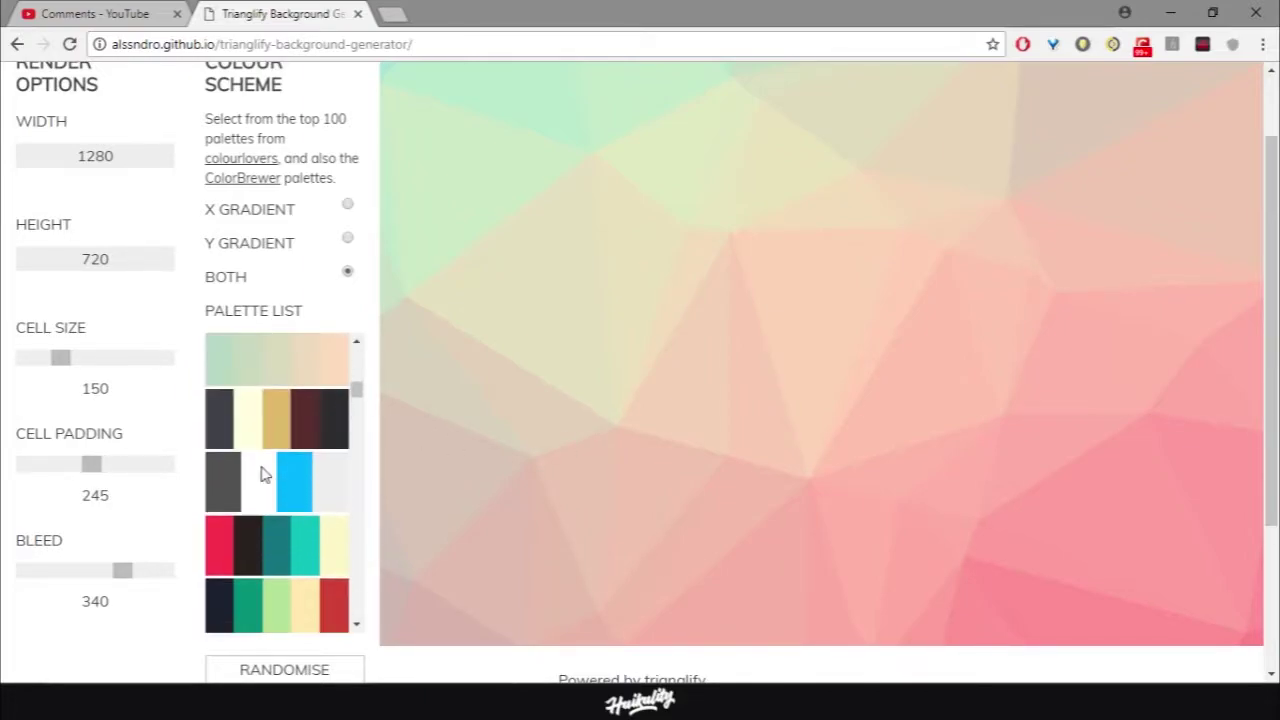
# - Try blue-grey, green-yellow-red and red-orange-teal palettes, ending on mint, grey and peach
pyautogui.click(305, 484)
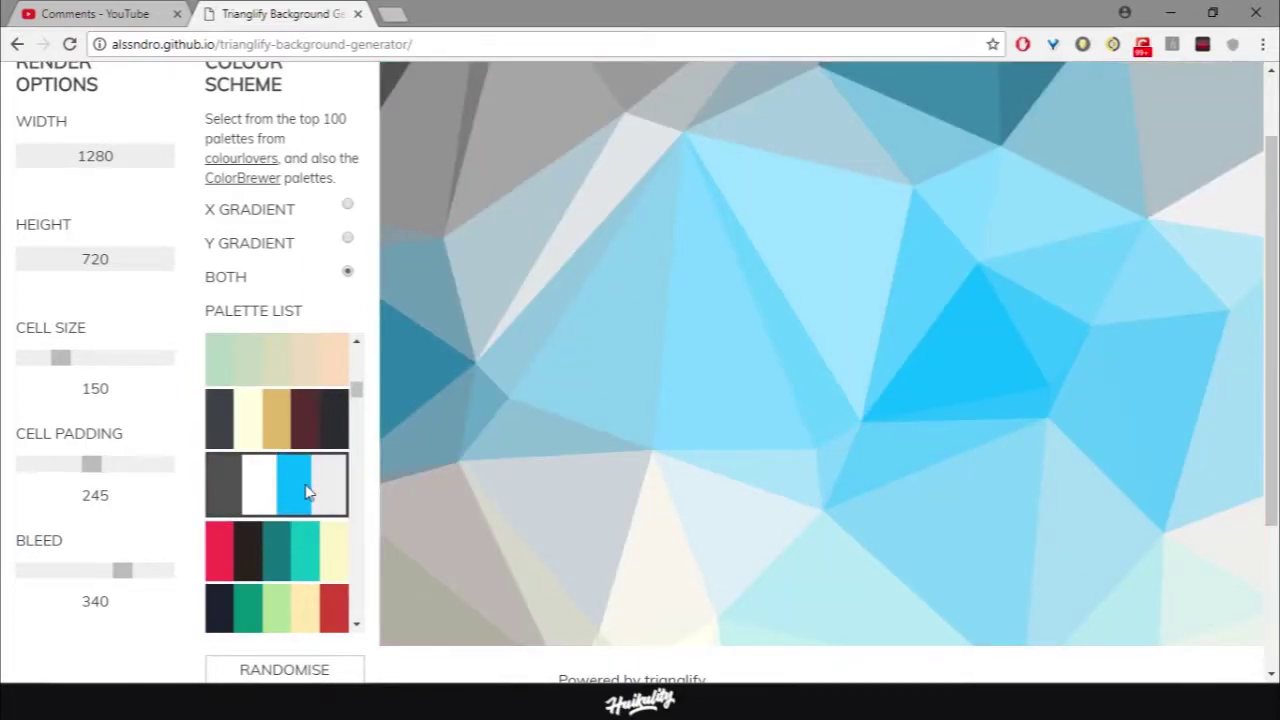
pyautogui.scroll(-3, 281, 493)
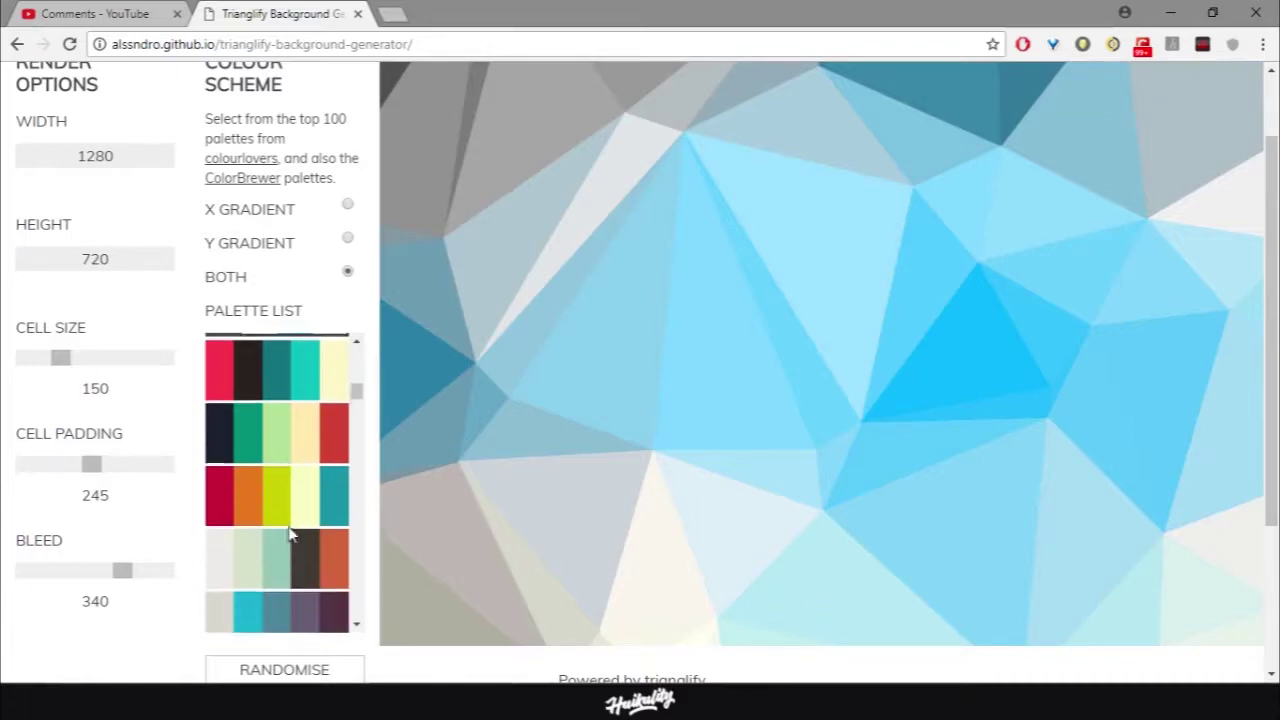
pyautogui.click(311, 459)
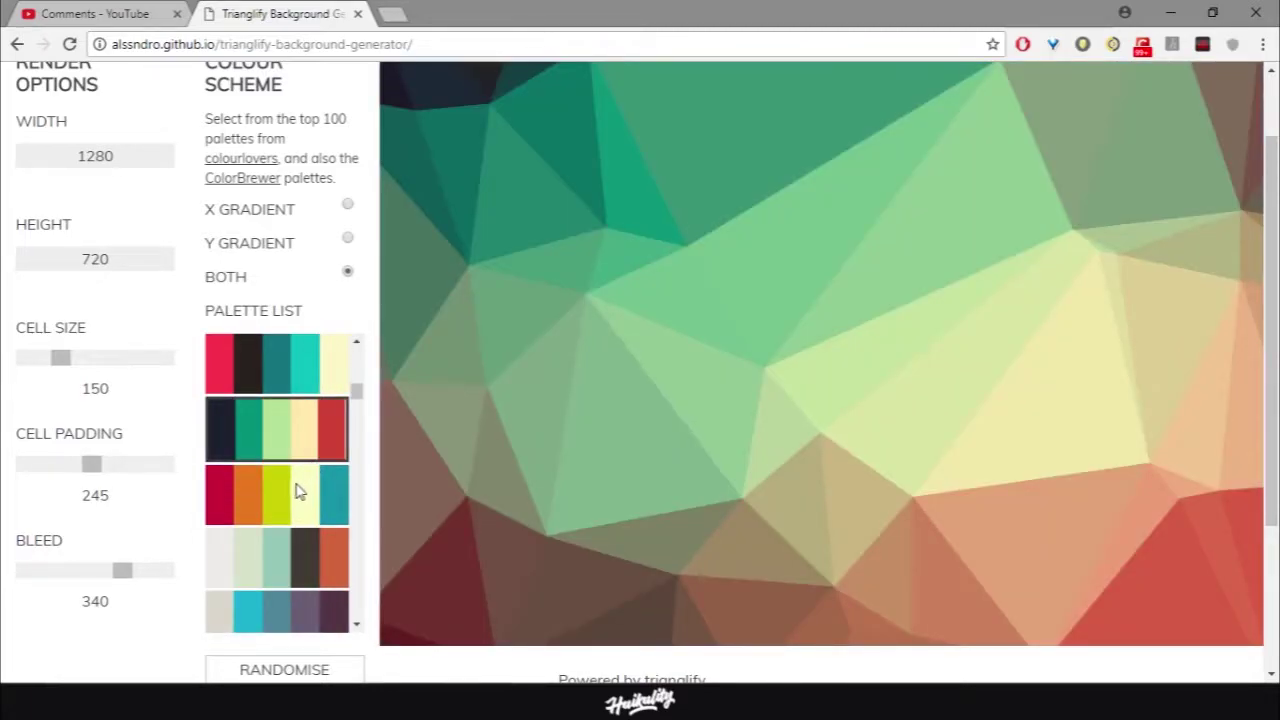
pyautogui.click(305, 491)
pyautogui.scroll(-1, 305, 491)
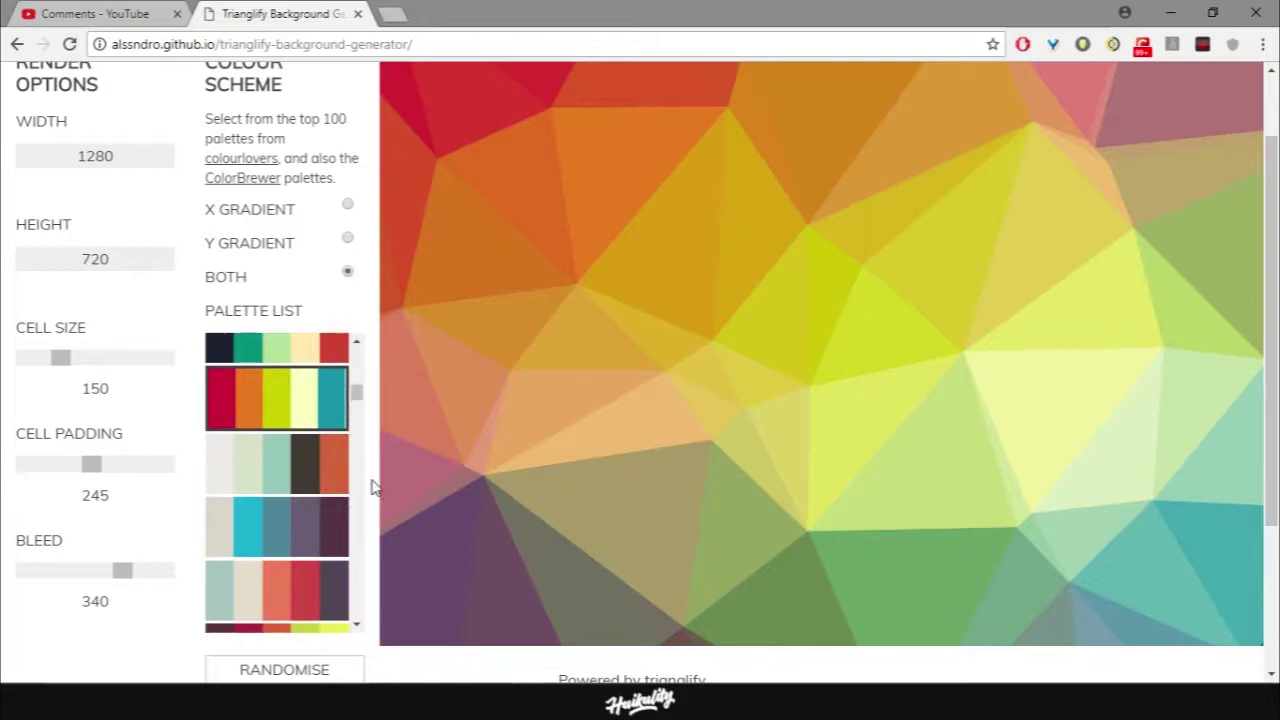
pyautogui.click(264, 457)
pyautogui.scroll(2, 350, 482)
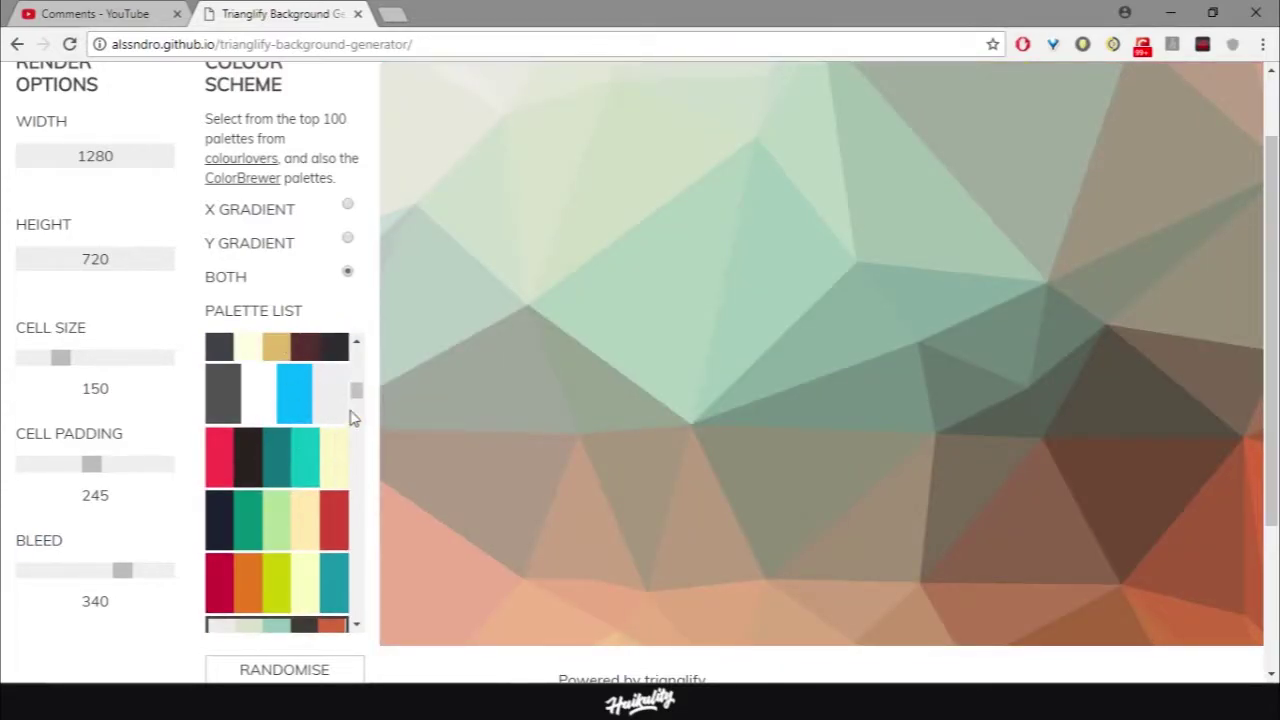
# - Randomise the background colours several times to try new palettes
pyautogui.moveTo(358, 405); pyautogui.dragTo(320, 486)
pyautogui.scroll(3, 320, 486)
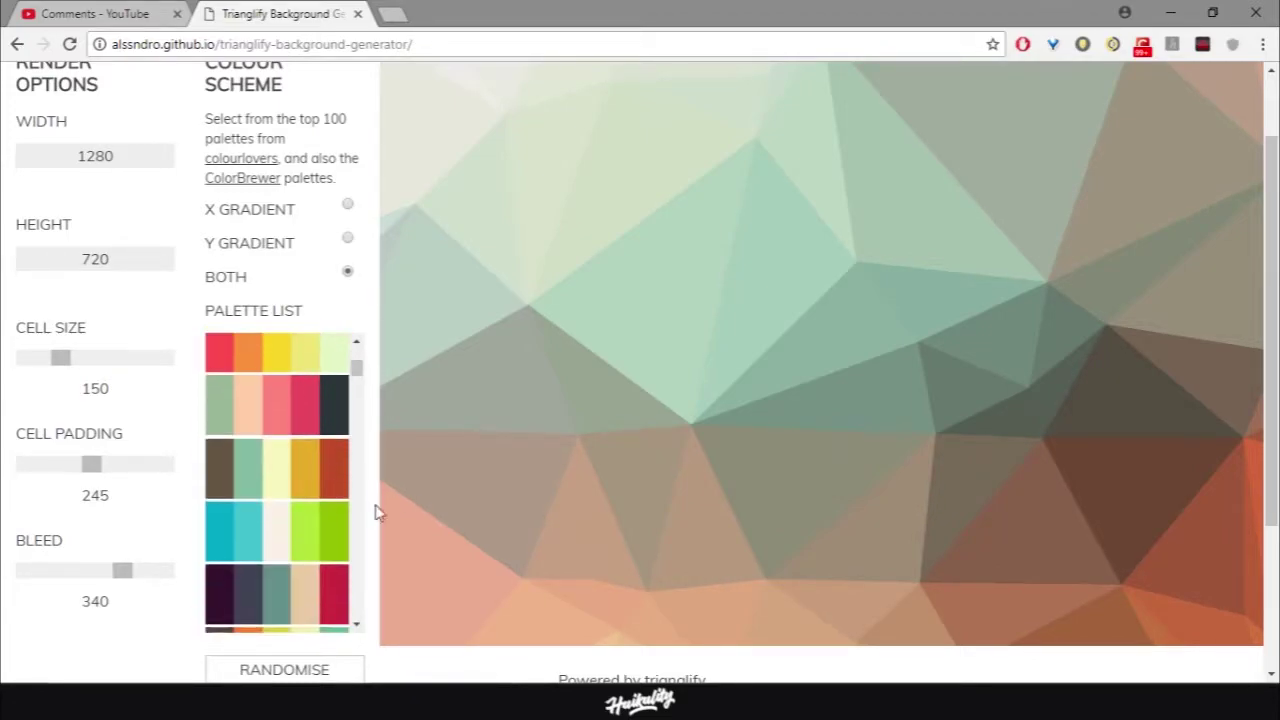
pyautogui.scroll(-1, 398, 426)
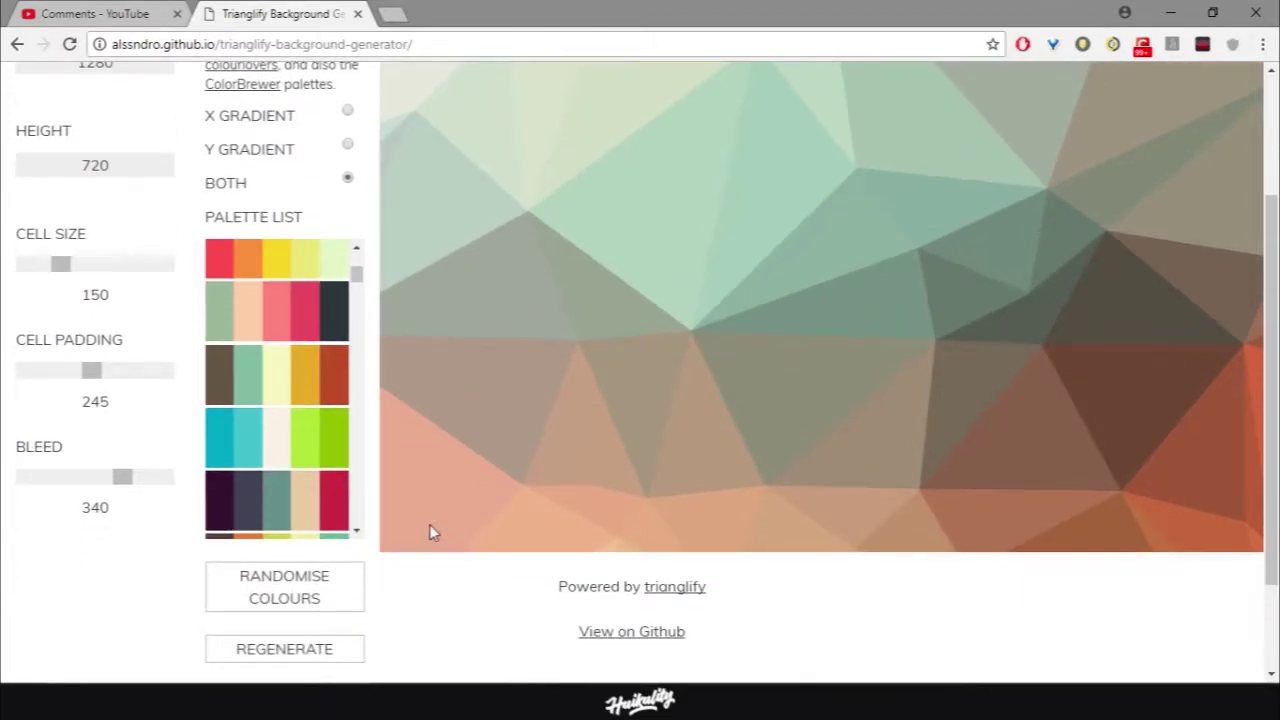
pyautogui.click(334, 604)
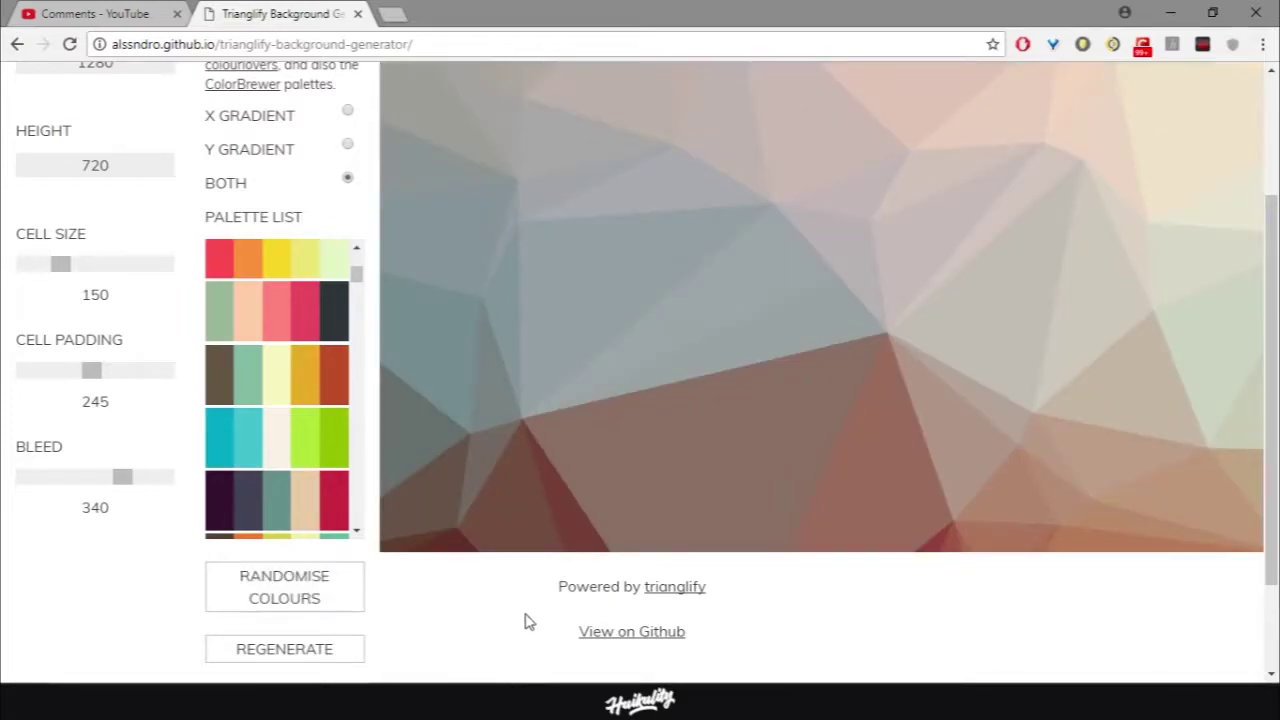
pyautogui.click(318, 612)
pyautogui.click(323, 606)
pyautogui.click(272, 600)
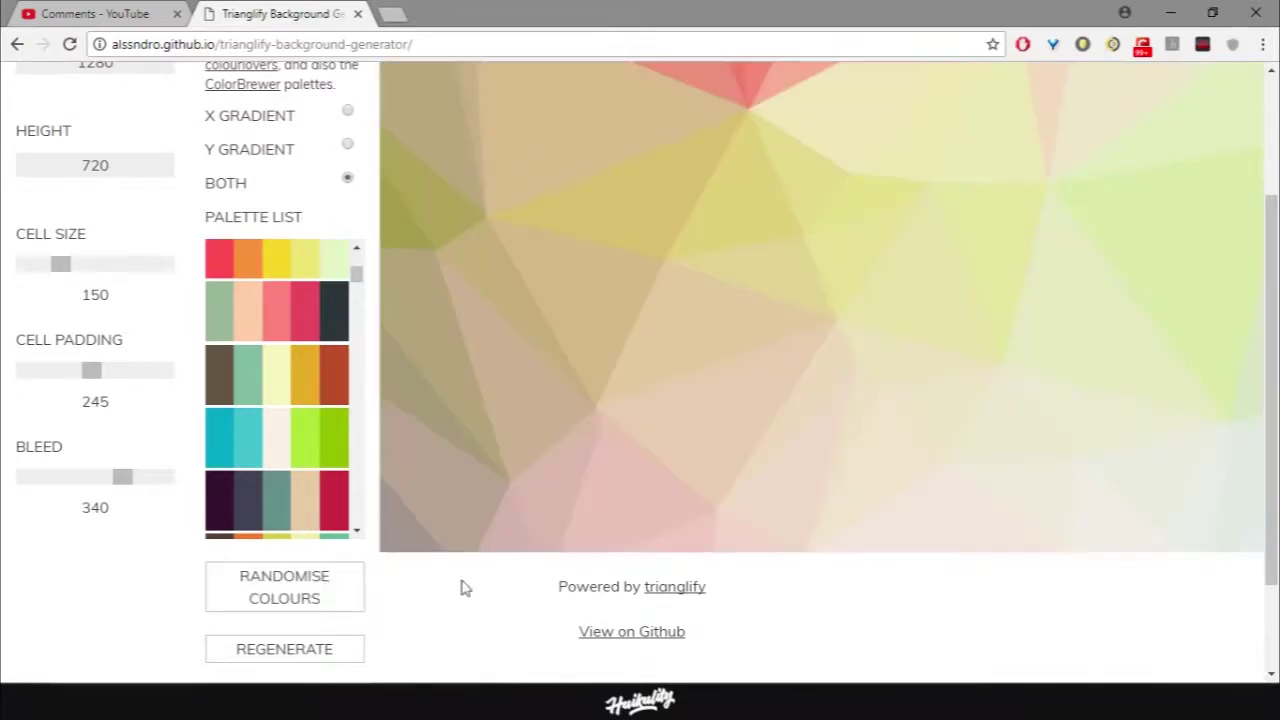
pyautogui.click(331, 595)
pyautogui.click(290, 600)
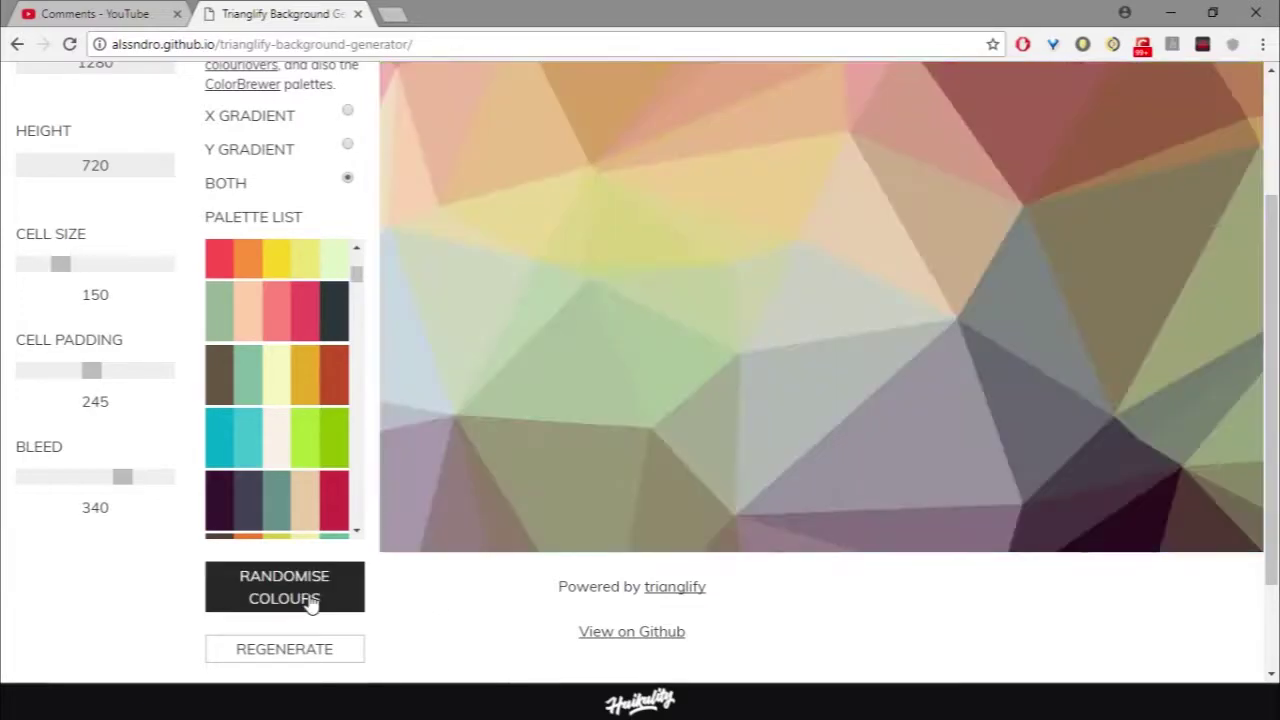
# - Keep shuffling colours until settling on the beige, teal and red palette
pyautogui.click(346, 594)
pyautogui.click(362, 578)
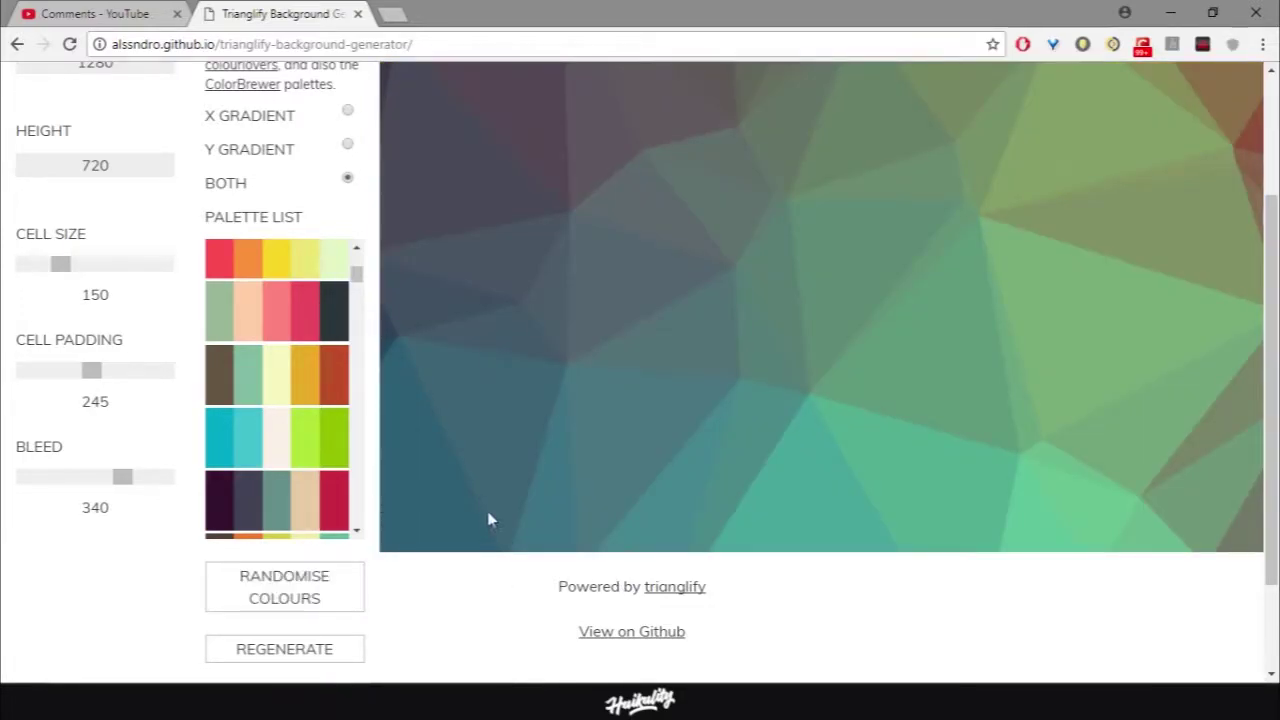
pyautogui.click(318, 595)
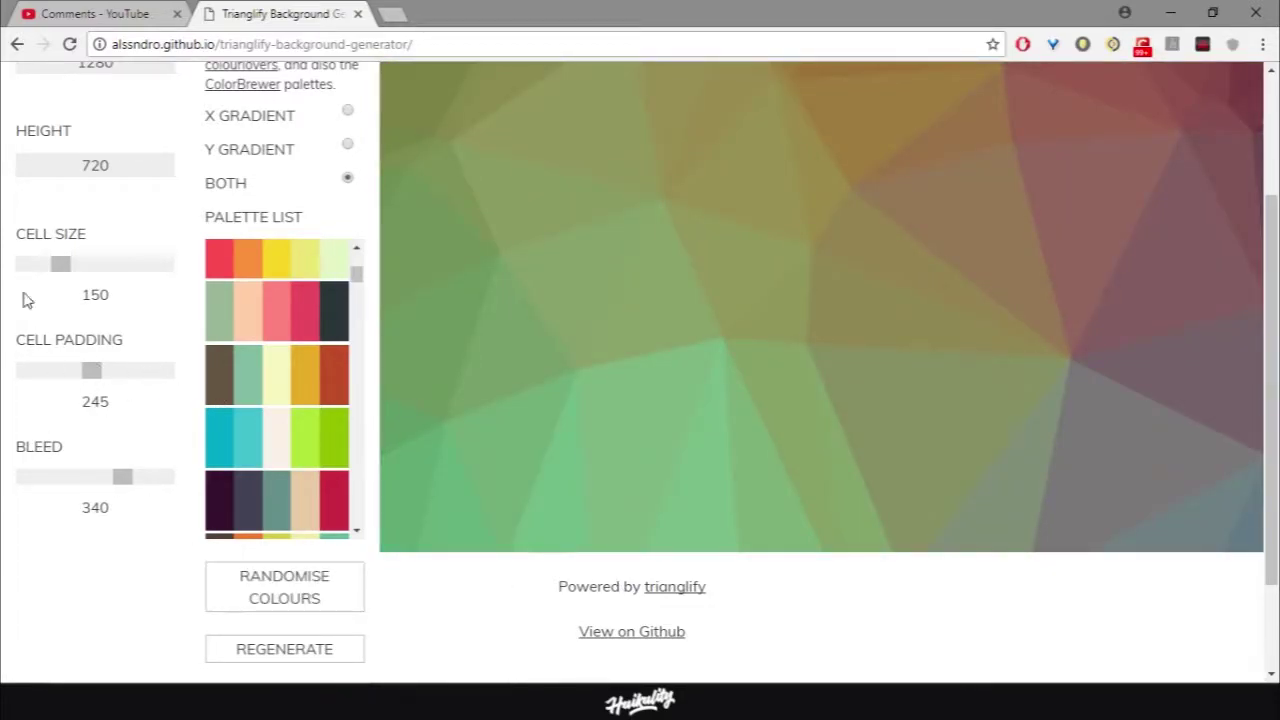
pyautogui.click(323, 591)
pyautogui.click(343, 586)
pyautogui.click(291, 580)
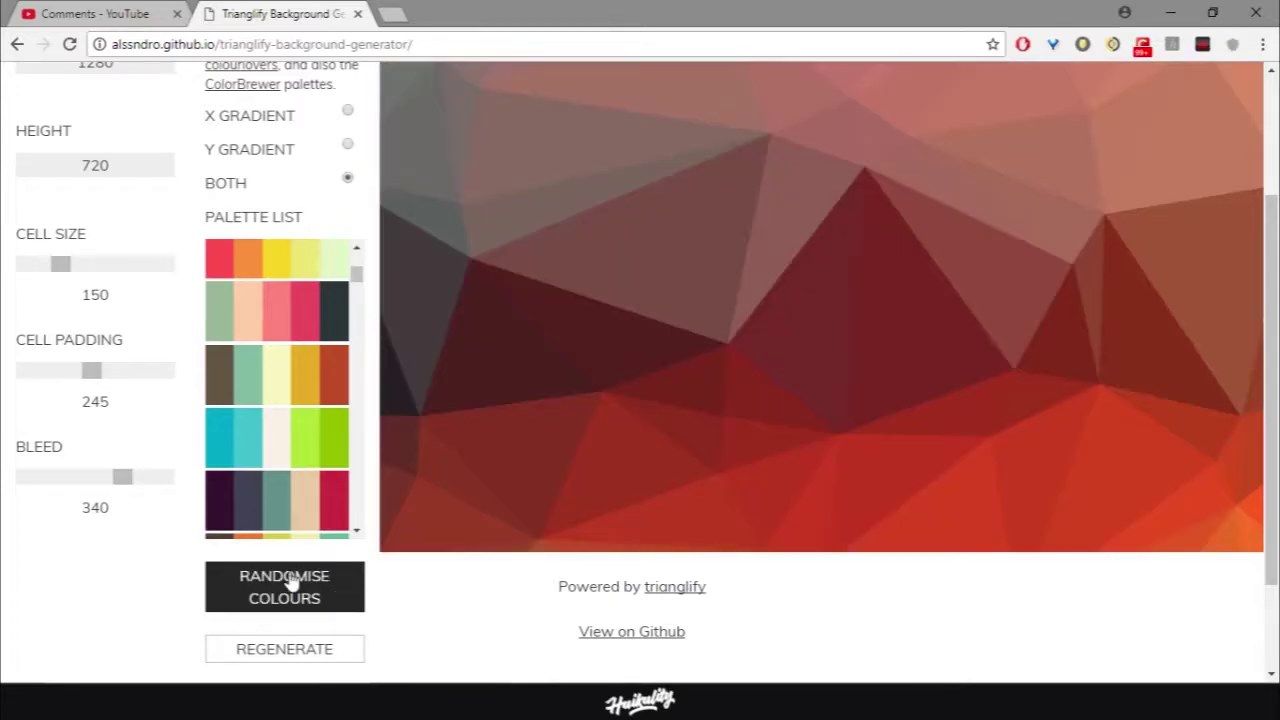
pyautogui.click(304, 601)
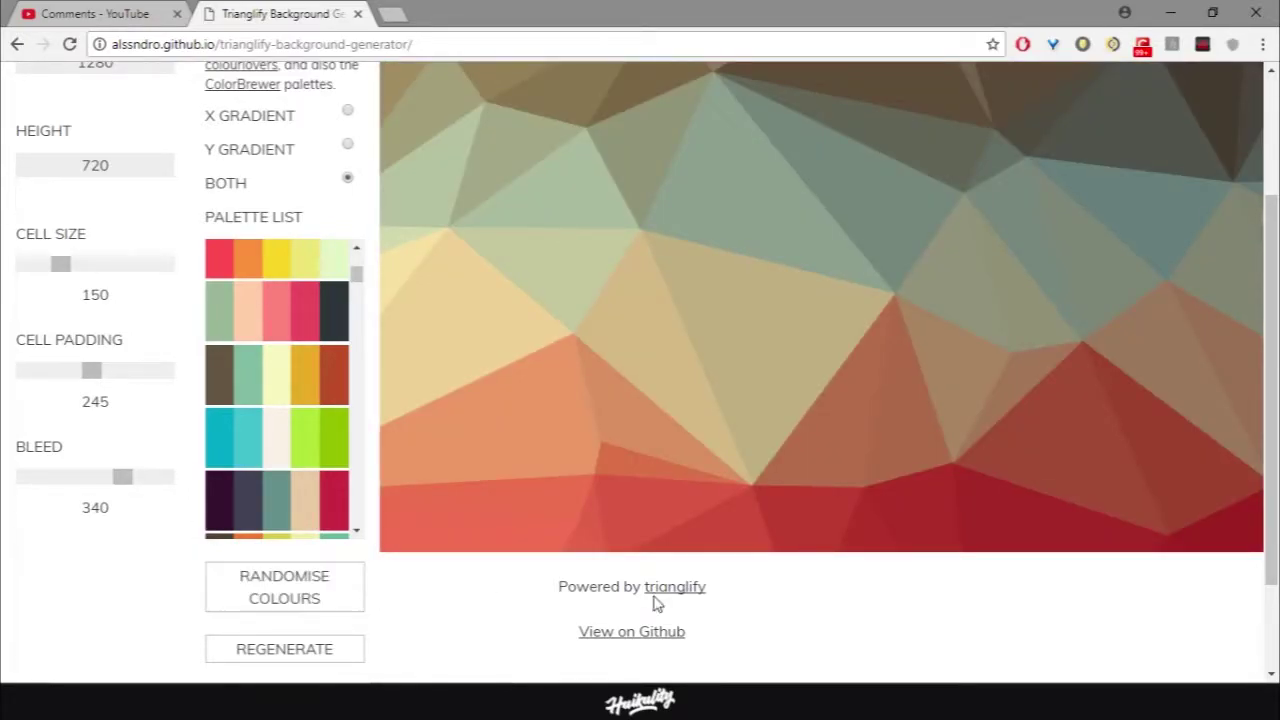
pyautogui.scroll(2, 653, 600)
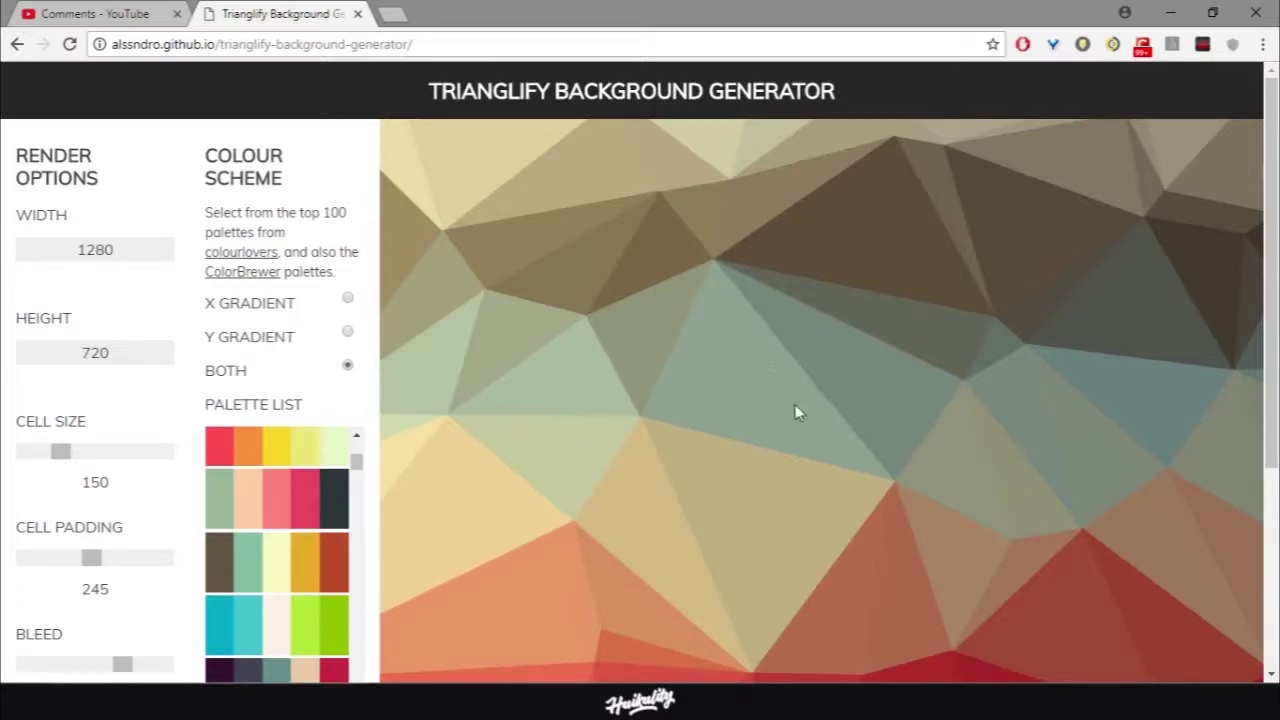
pyautogui.scroll(-3, 838, 433)
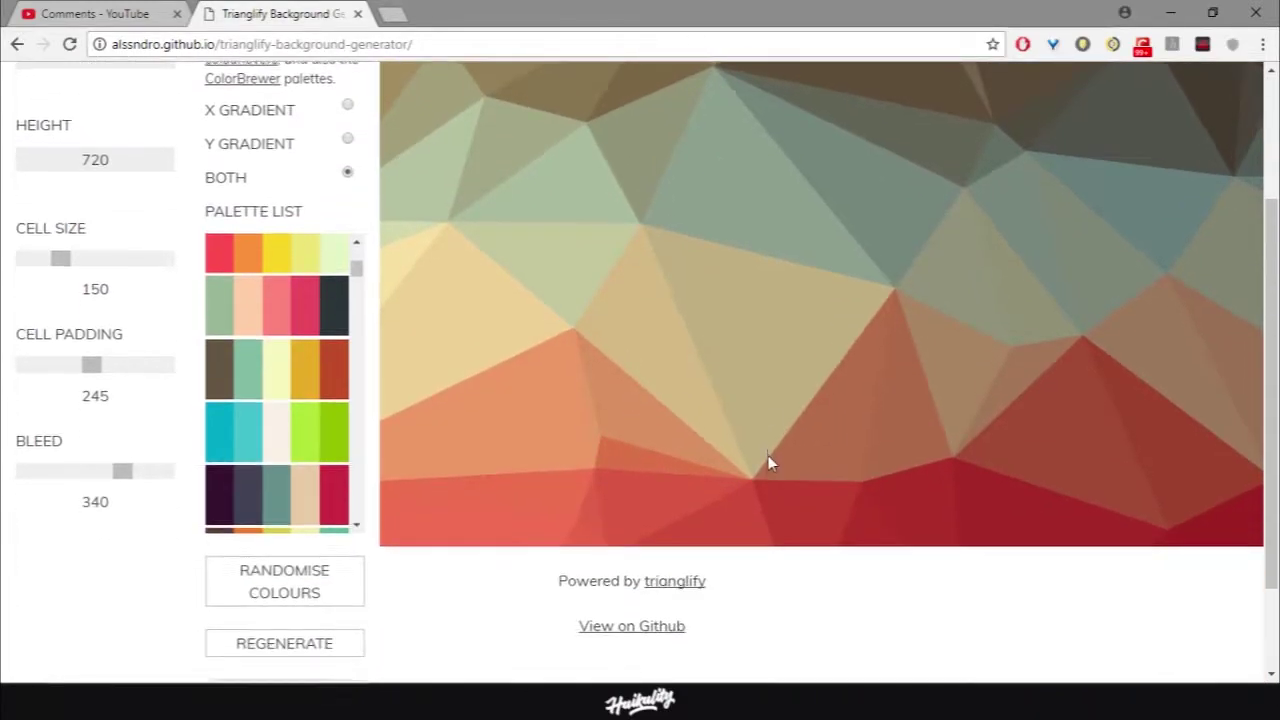
pyautogui.scroll(3, 766, 429)
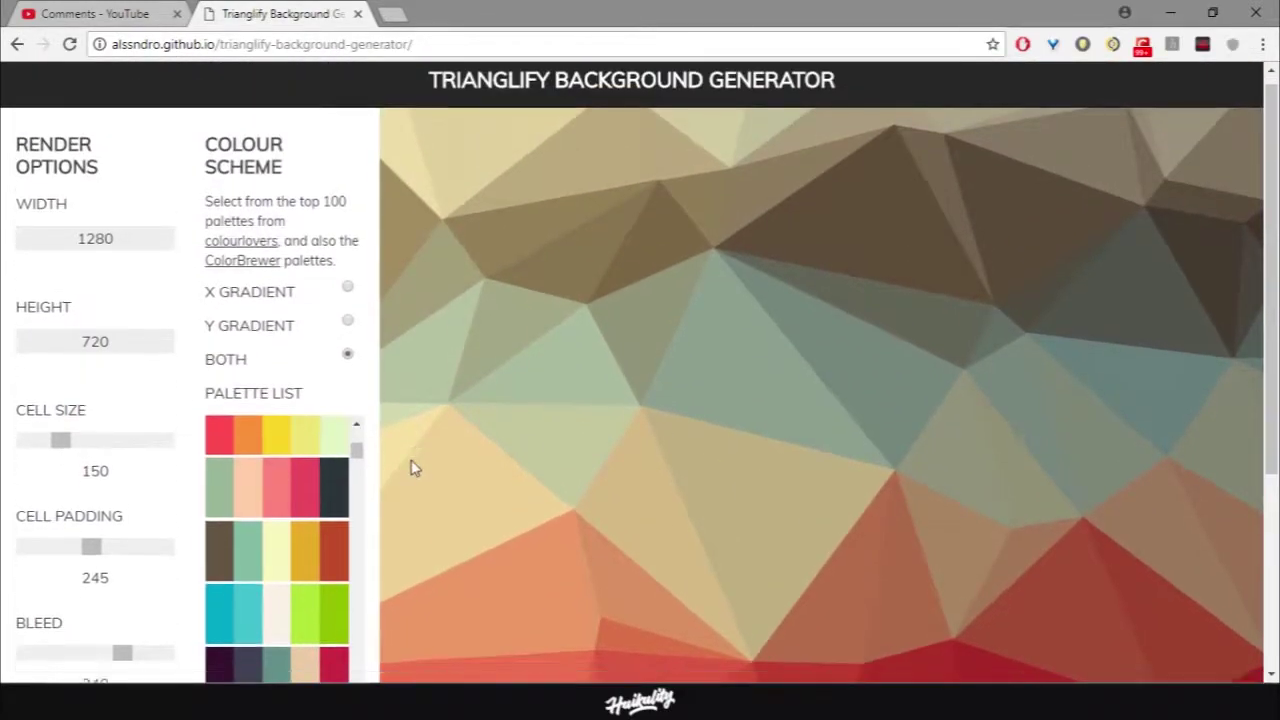
pyautogui.scroll(-3, 411, 466)
pyautogui.scroll(3, 560, 505)
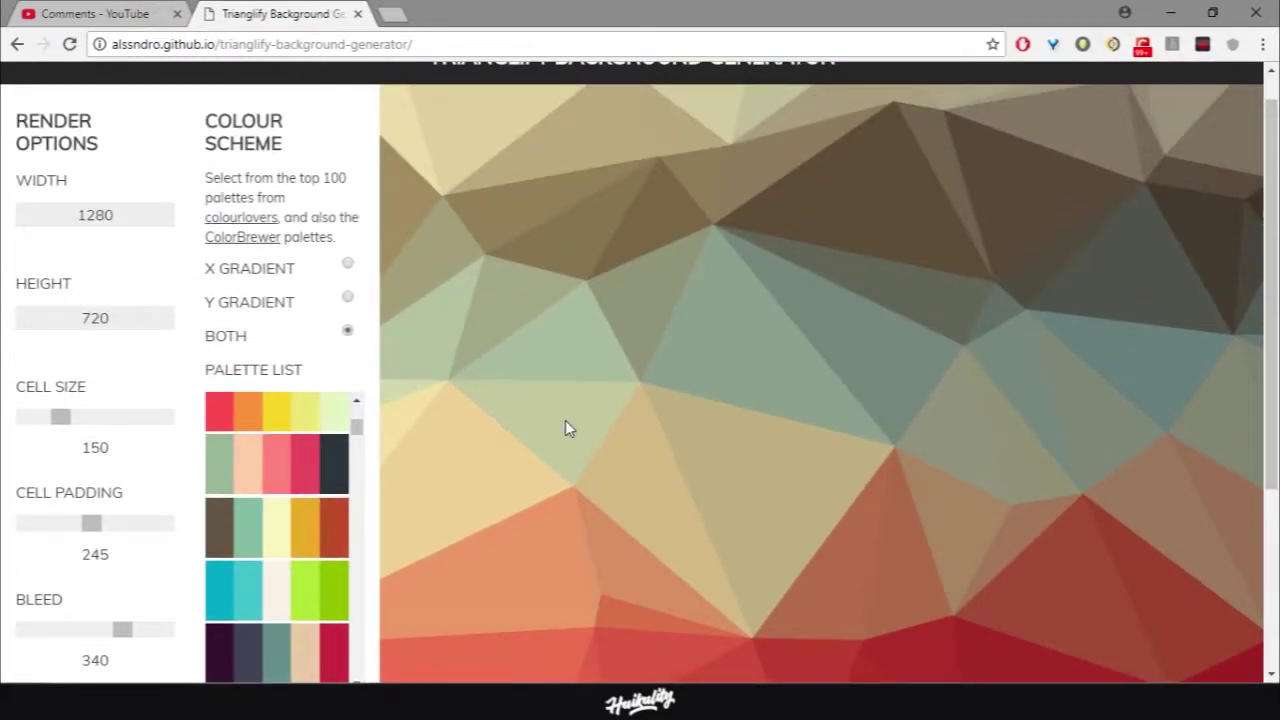
# - Regenerate the triangle layout several times while keeping the beige, teal and red colours
pyautogui.scroll(-1, 567, 427)
pyautogui.scroll(-2, 561, 455)
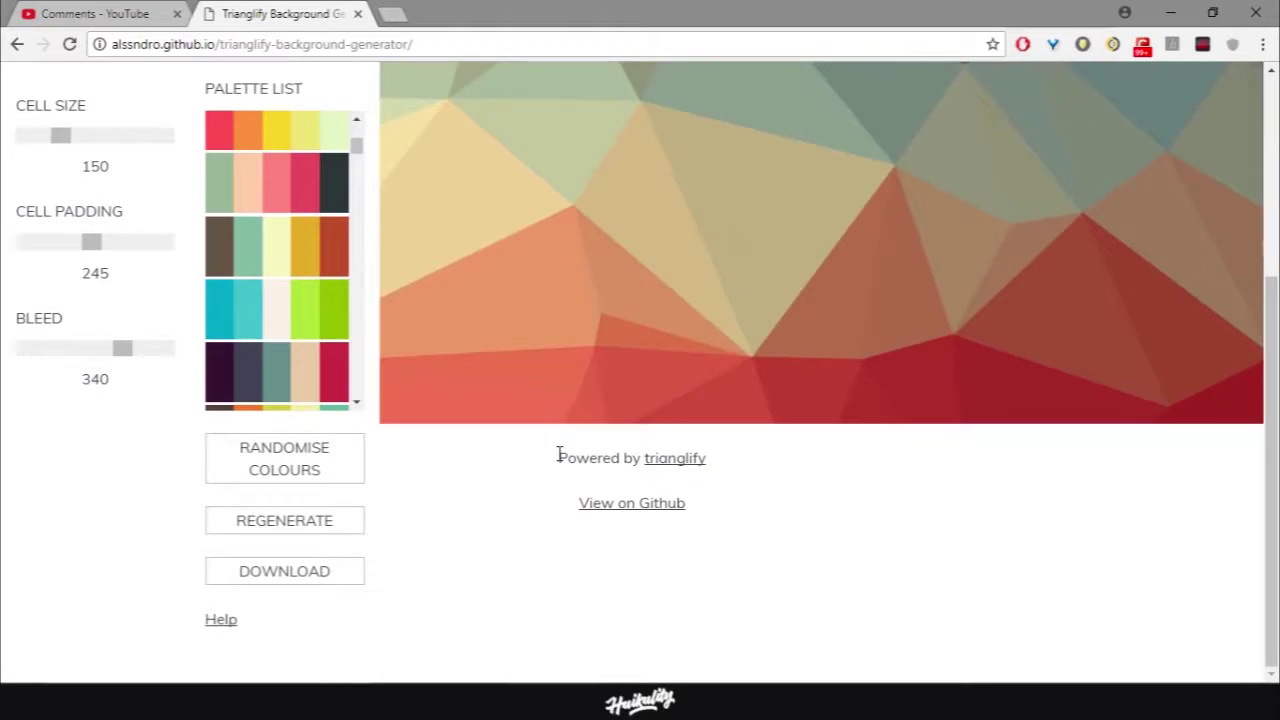
pyautogui.click(340, 537)
pyautogui.scroll(3, 815, 343)
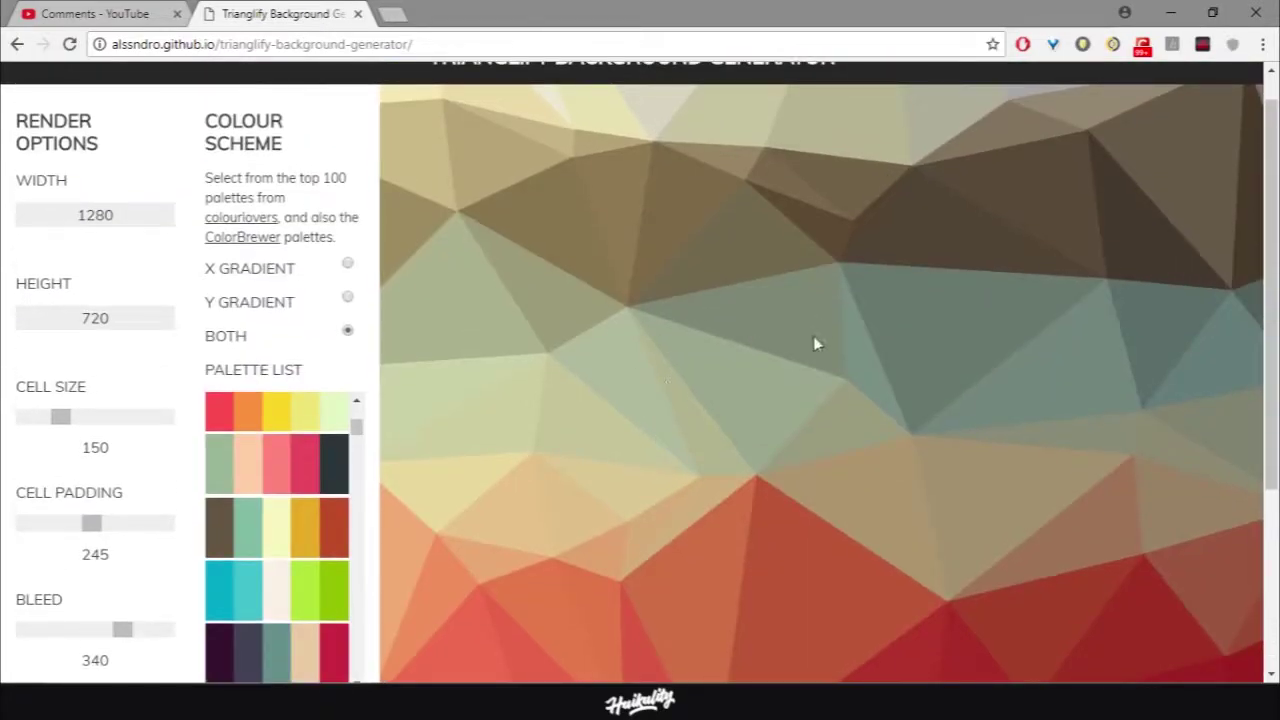
pyautogui.scroll(-3, 723, 418)
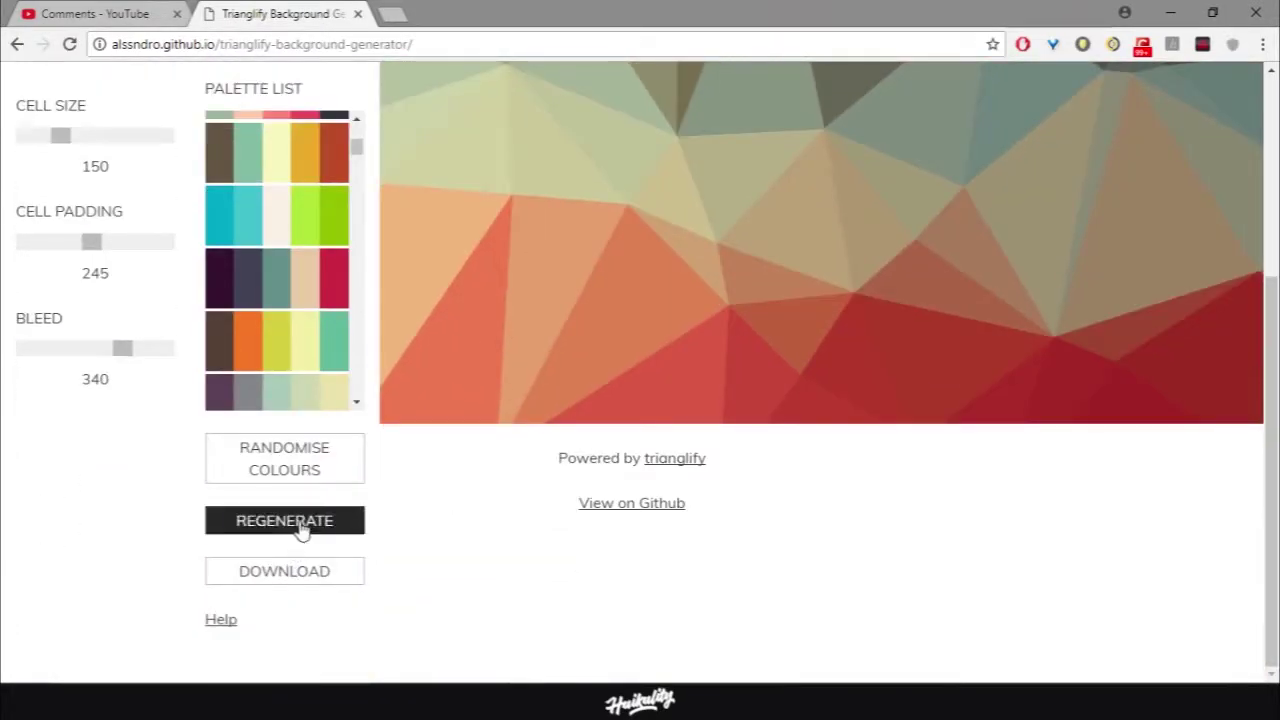
pyautogui.click(297, 526)
pyautogui.scroll(1, 462, 547)
pyautogui.scroll(1, 460, 547)
pyautogui.scroll(-2, 457, 543)
pyautogui.click(337, 520)
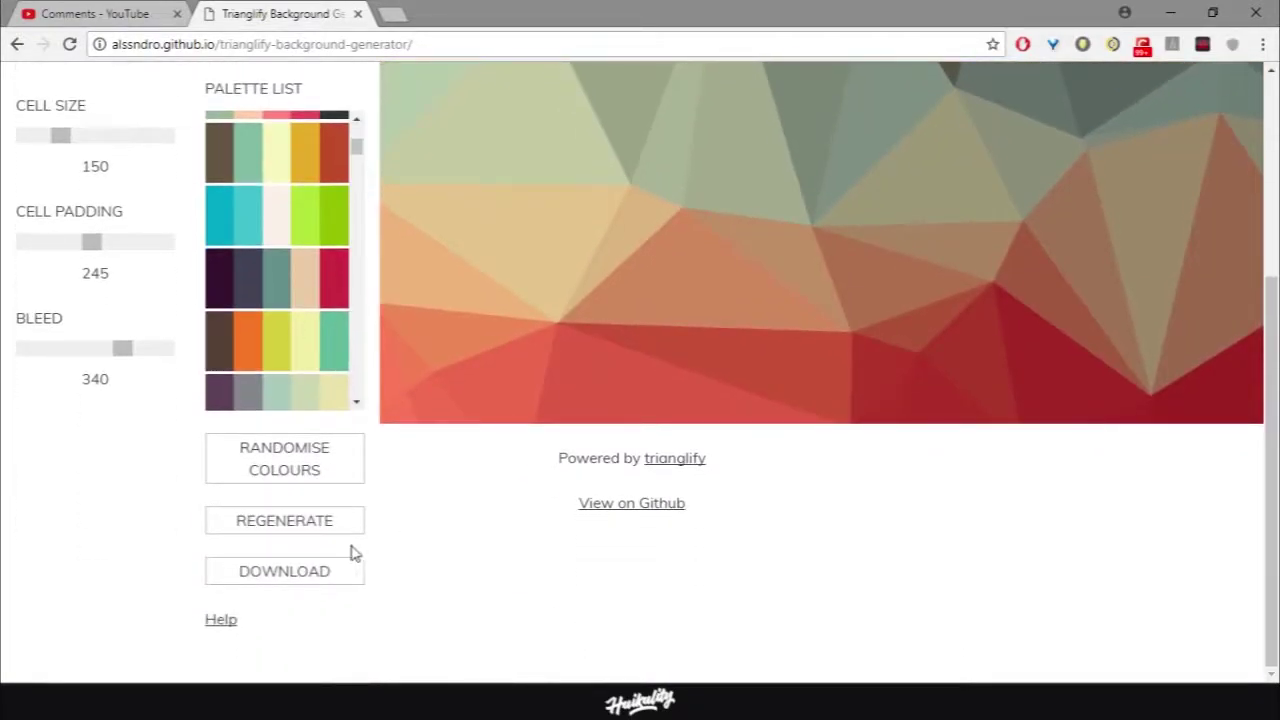
# - Generate more triangle layouts and settle on a final arrangement
pyautogui.scroll(3, 540, 557)
pyautogui.scroll(-2, 530, 560)
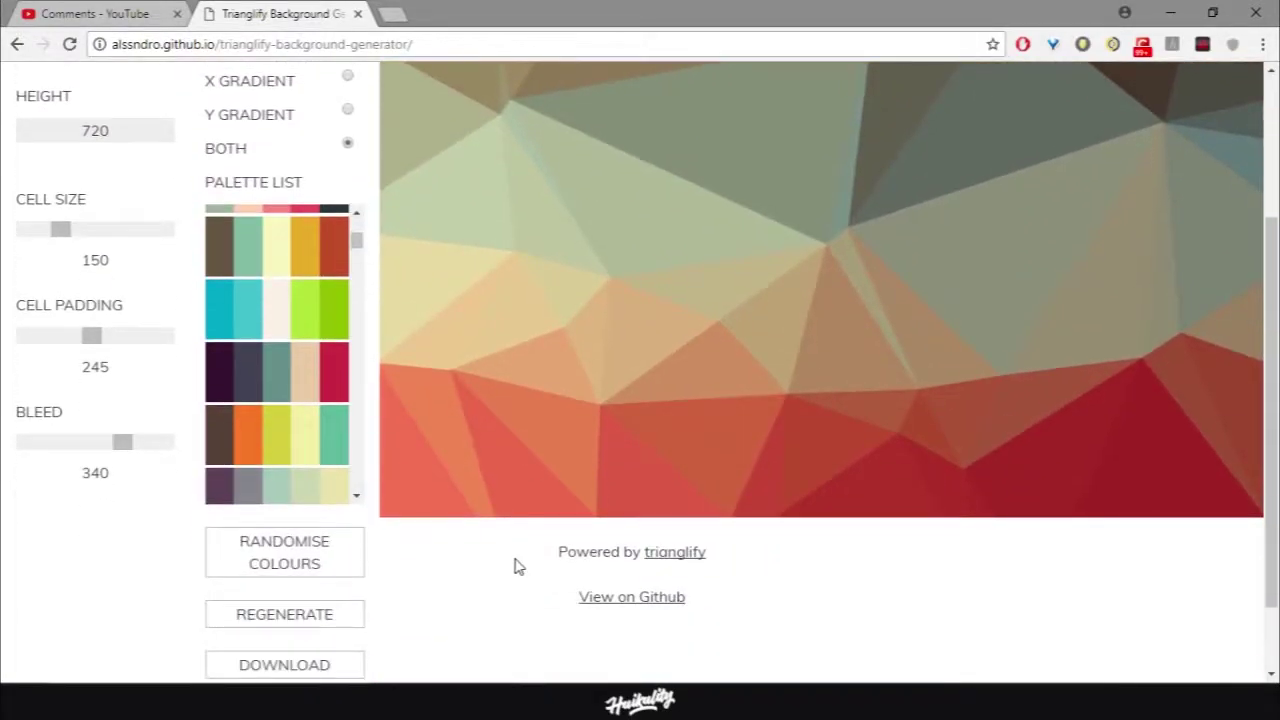
pyautogui.click(323, 614)
pyautogui.click(350, 616)
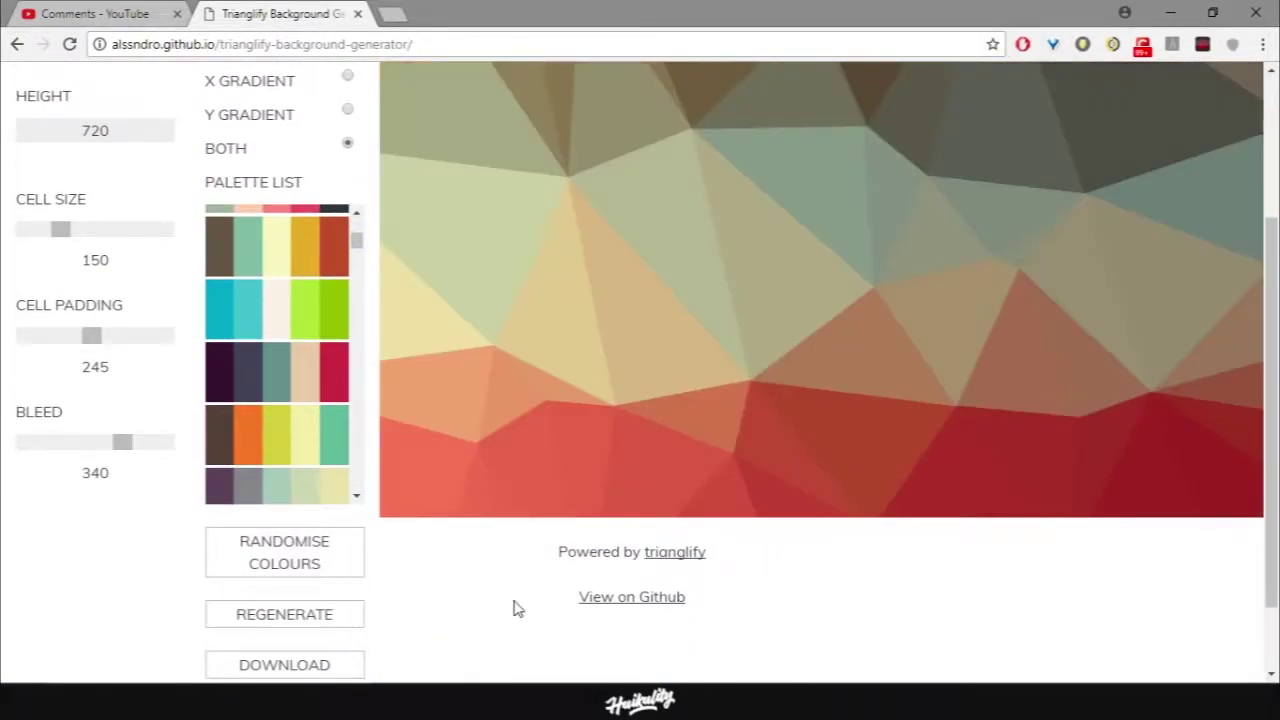
pyautogui.click(340, 614)
pyautogui.scroll(2, 575, 576)
pyautogui.scroll(-2, 510, 520)
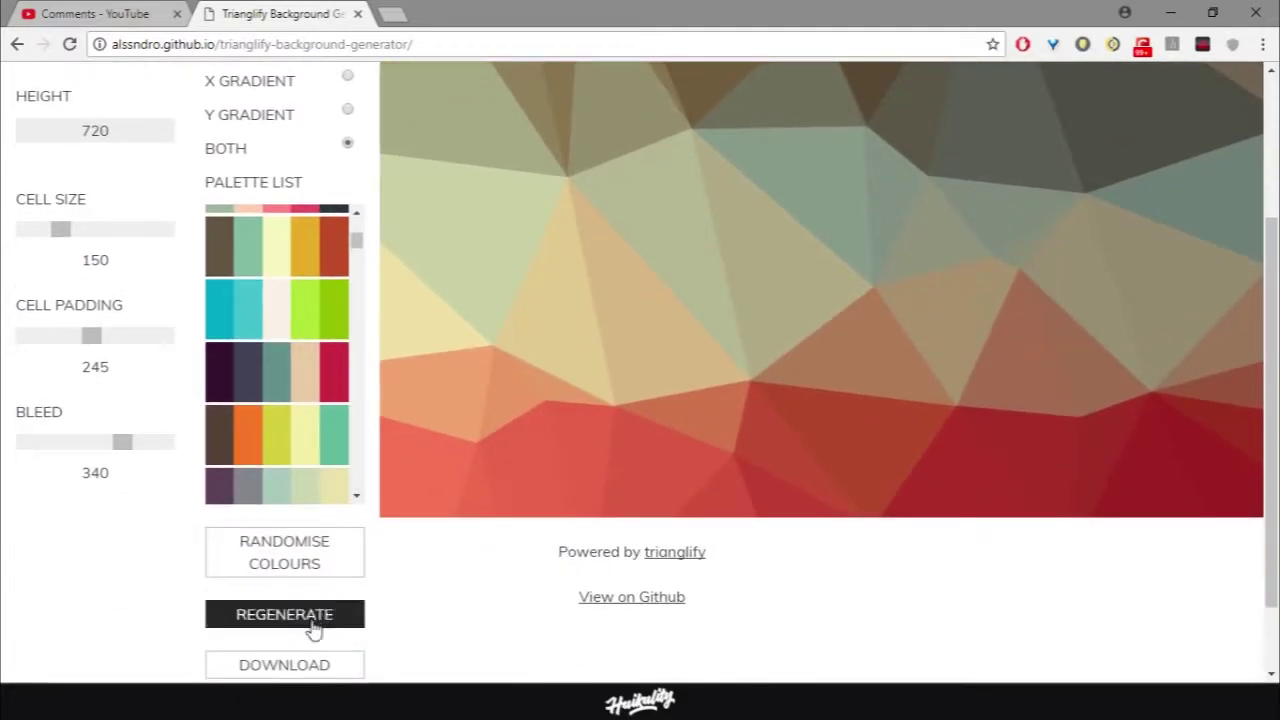
pyautogui.click(272, 622)
pyautogui.scroll(2, 649, 575)
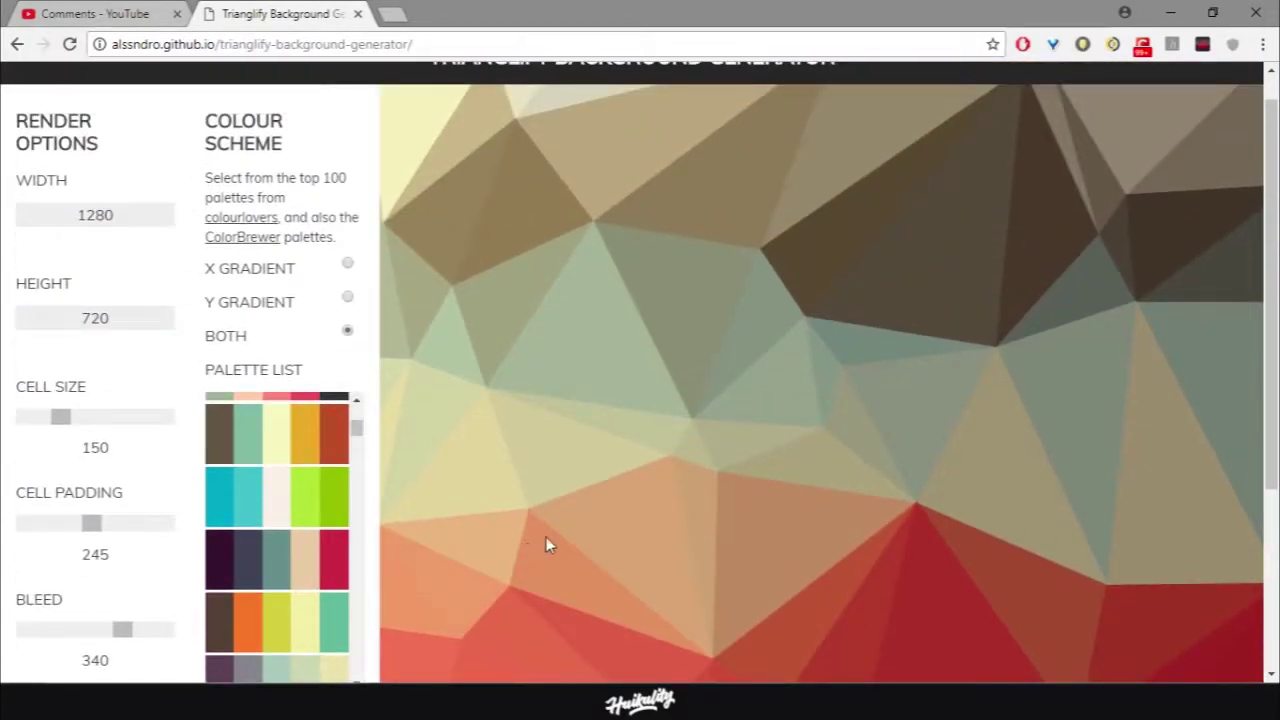
pyautogui.scroll(-1, 560, 460)
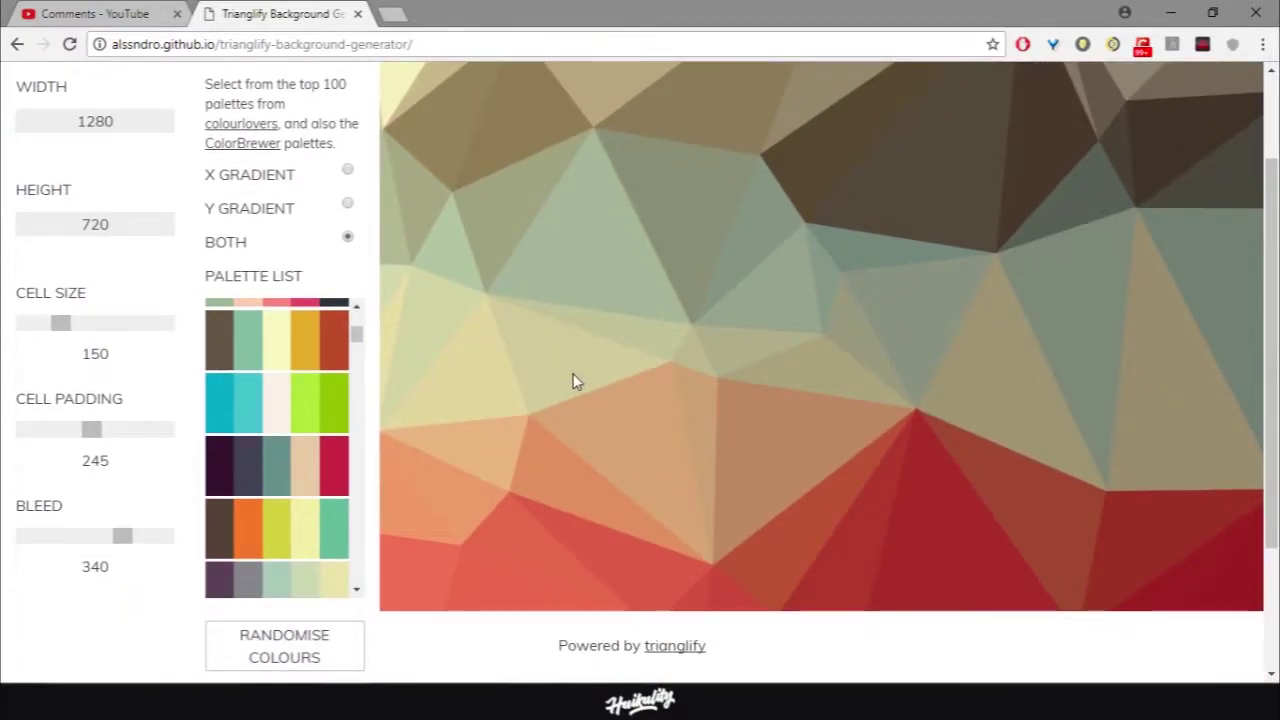
pyautogui.scroll(-2, 572, 380)
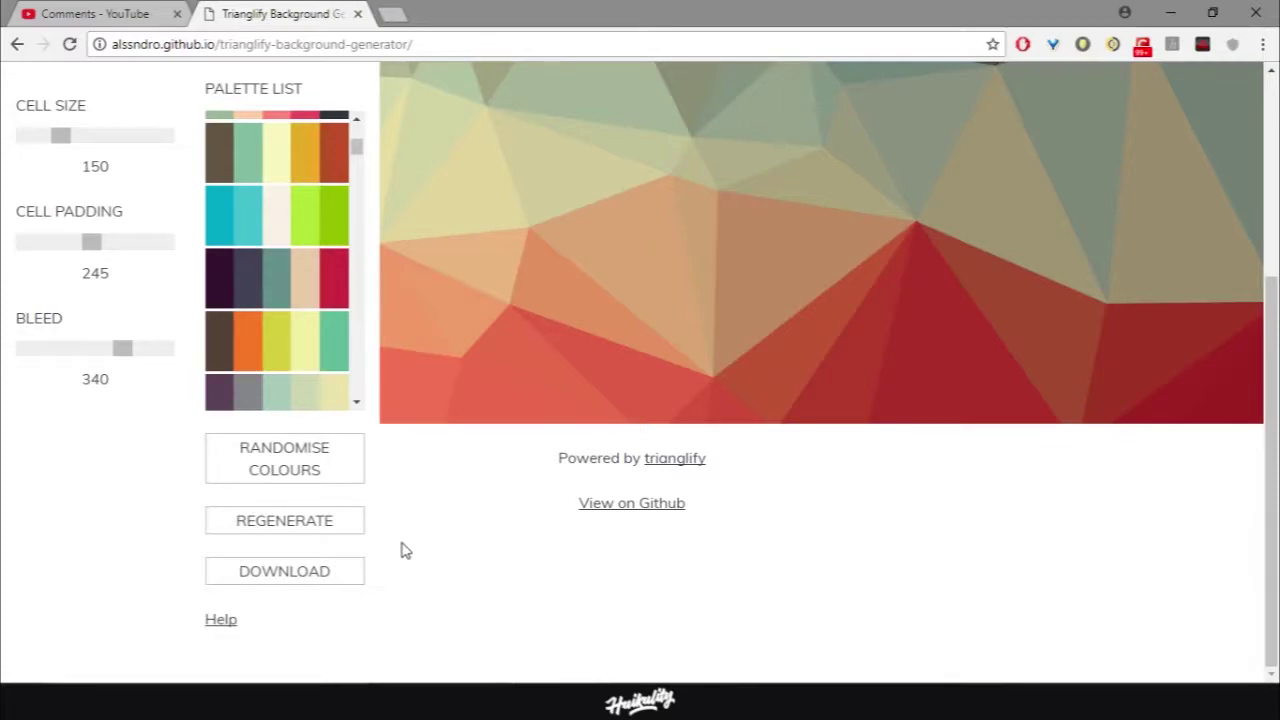
pyautogui.scroll(3, 477, 626)
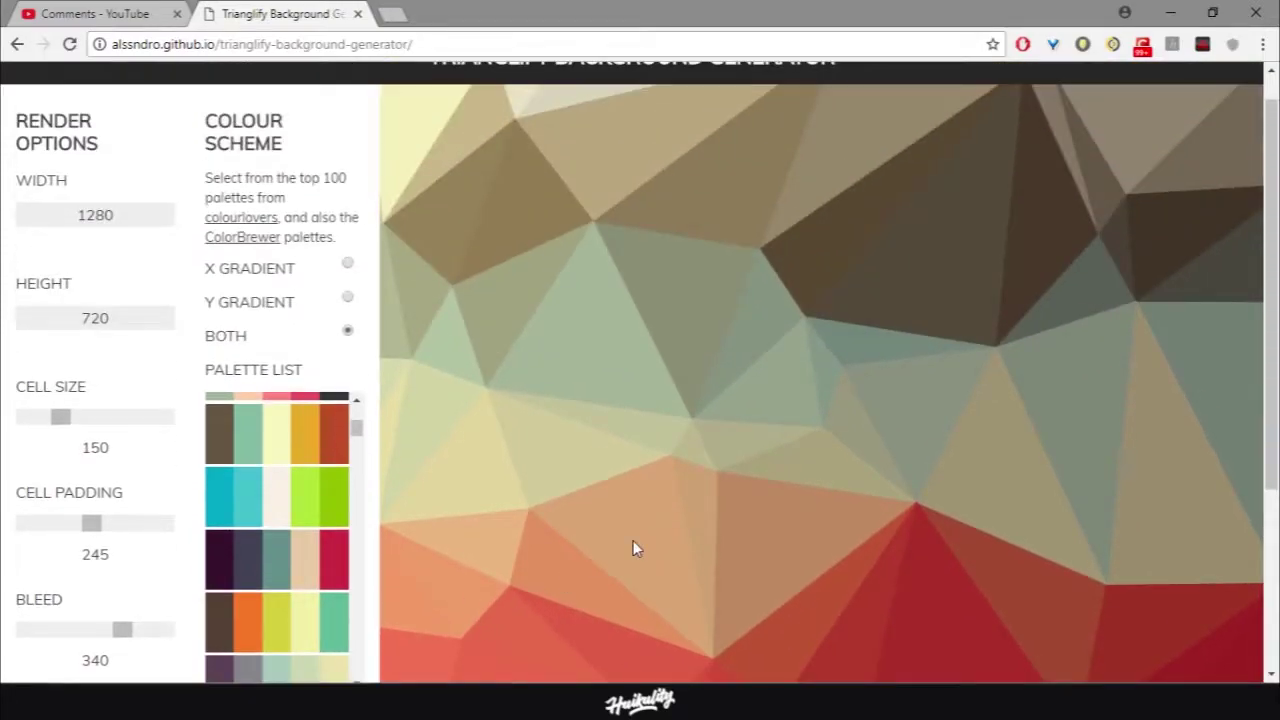
pyautogui.scroll(-3, 634, 546)
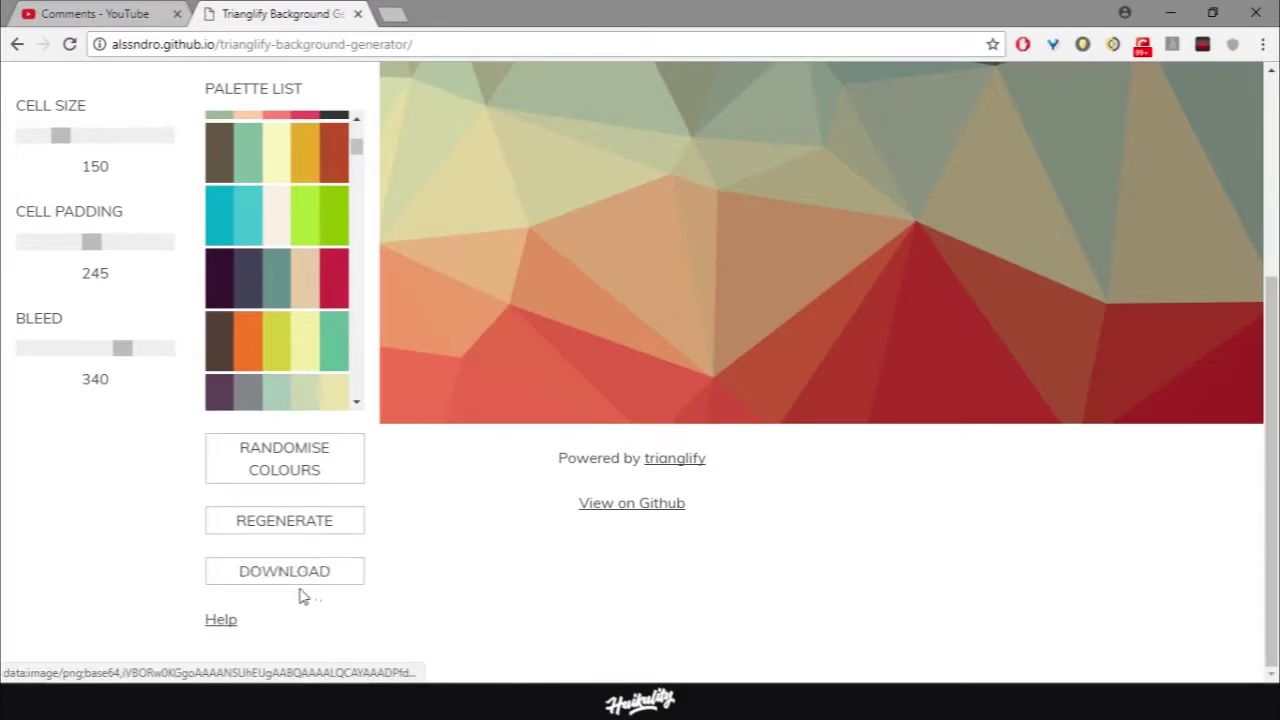
# - Open the generated Trianglify image in its own Chrome tab
pyautogui.rightClick(322, 586)
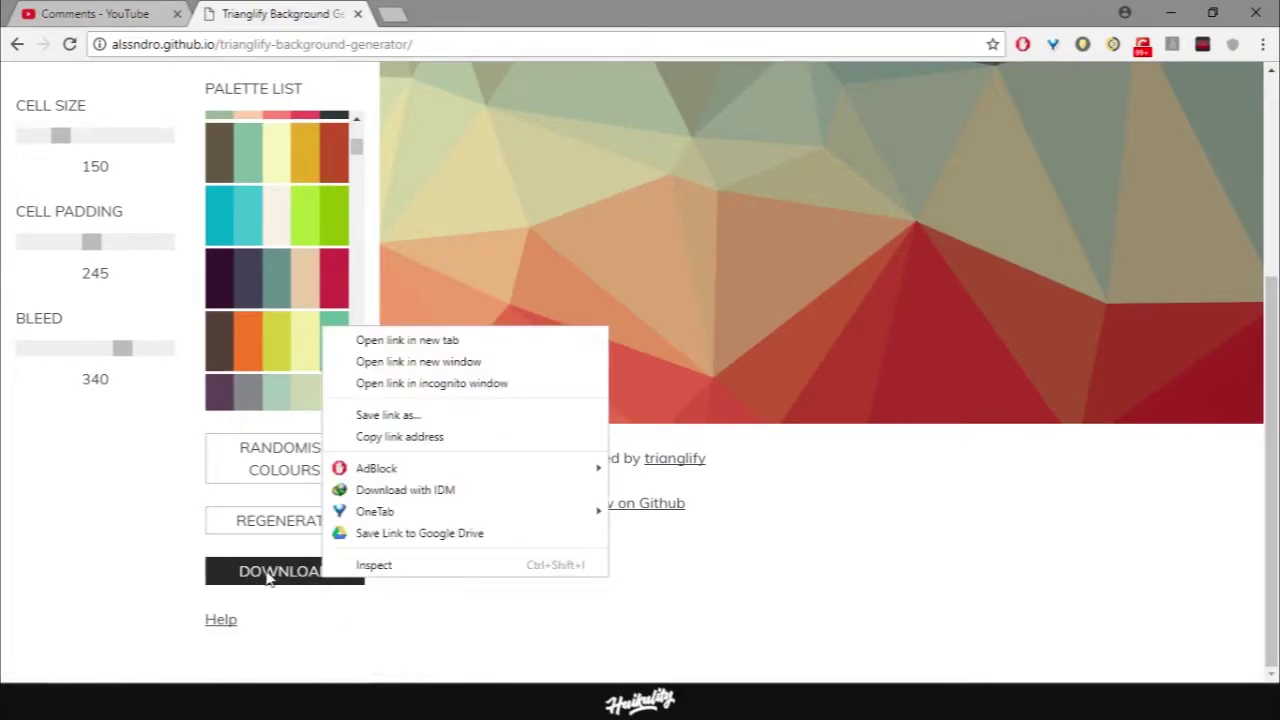
pyautogui.click(400, 347)
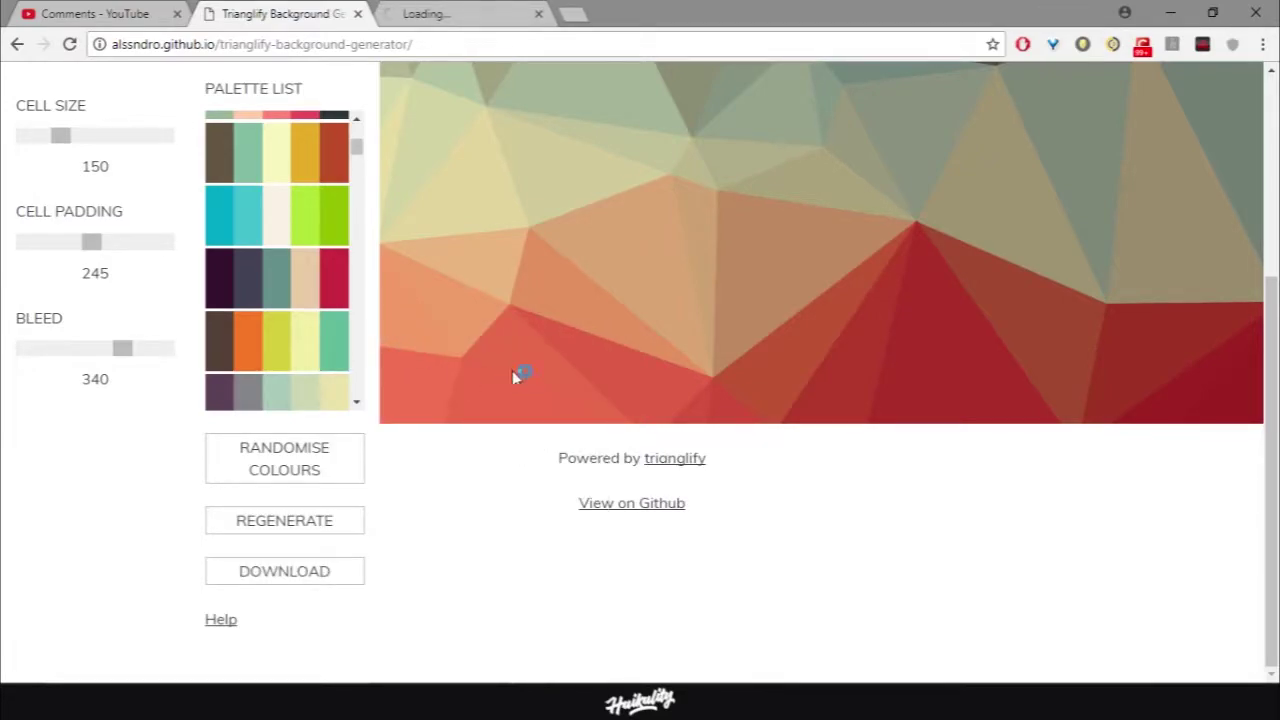
pyautogui.click(445, 18)
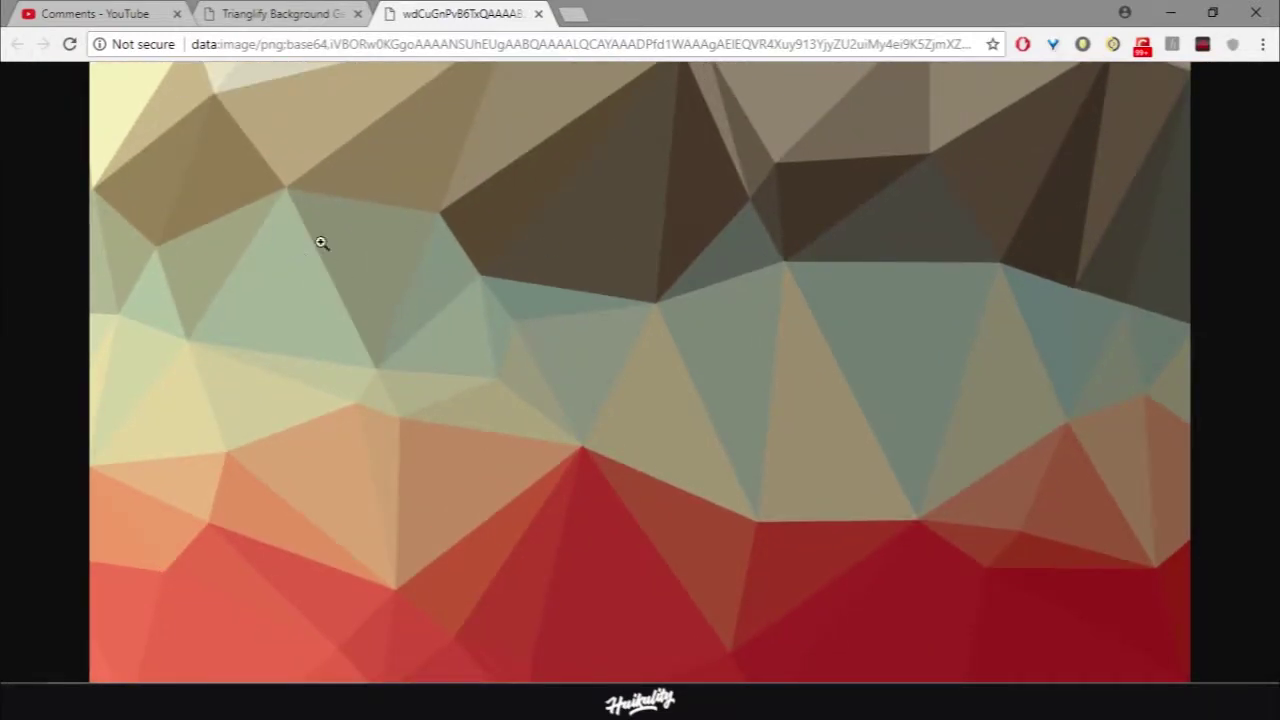
# - Save the full-size low-poly image as 2.png, then copy it to the clipboard
pyautogui.rightClick(485, 275)
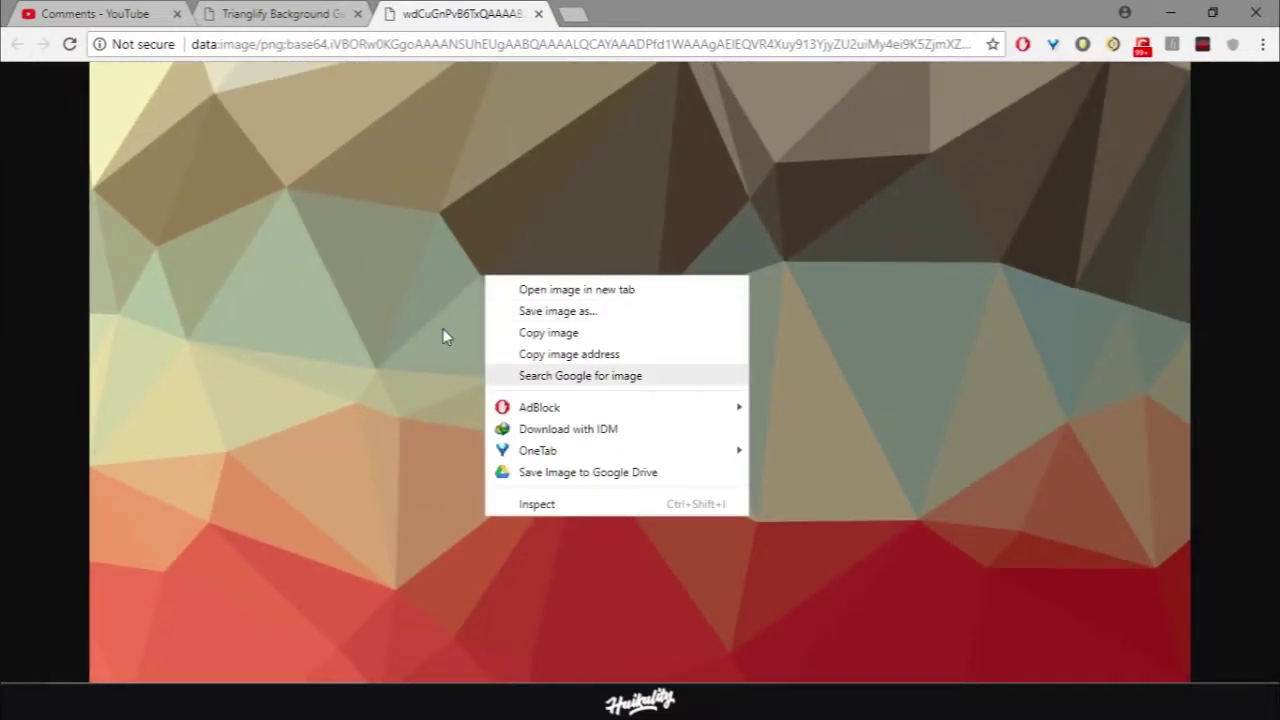
pyautogui.click(589, 316)
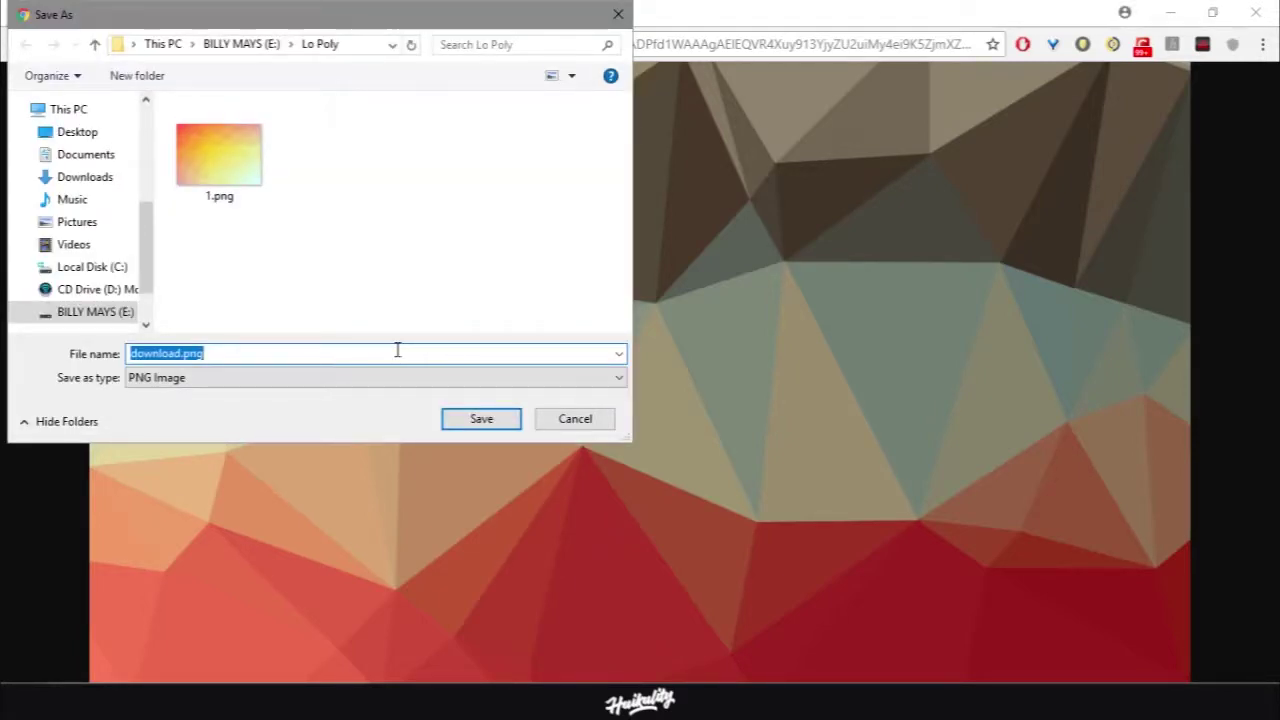
pyautogui.write('2')
pyautogui.click(468, 418)
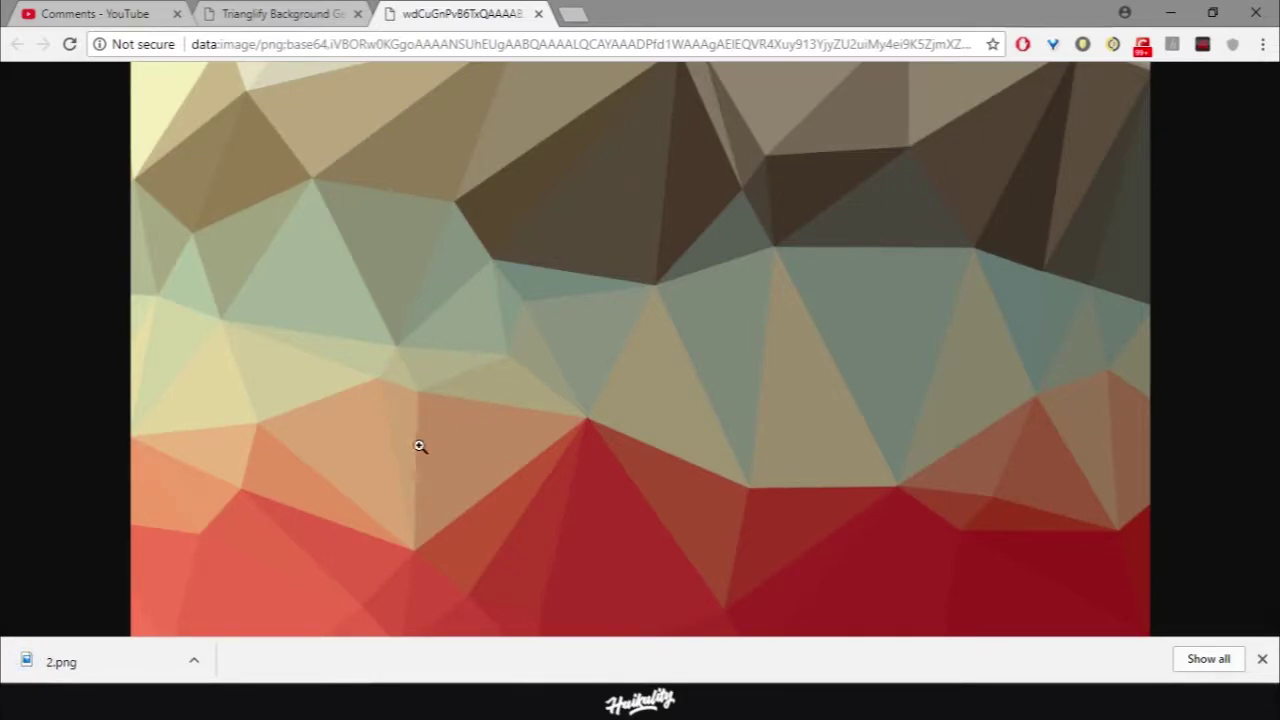
pyautogui.rightClick(542, 472)
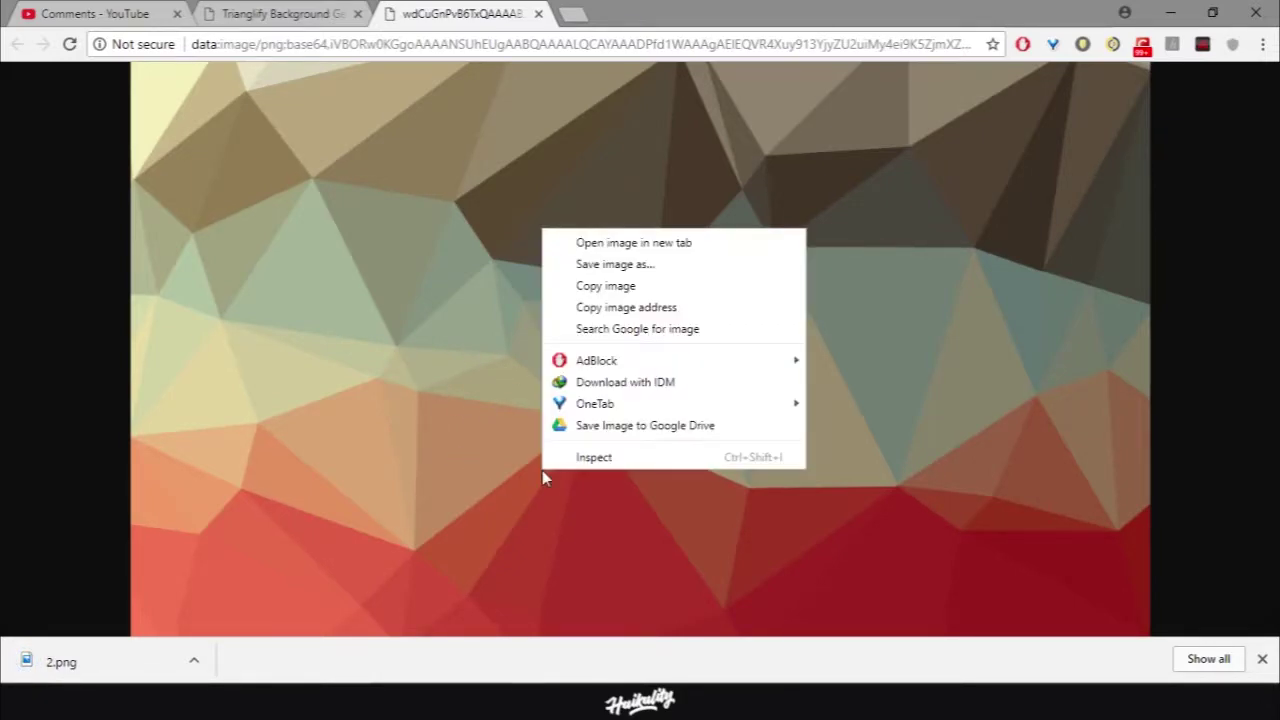
pyautogui.click(605, 285)
# - Paste the copied low-poly image into Photoshop's Untitled-1 document as Layer 1
pyautogui.hotkey('alt', 'Tab')
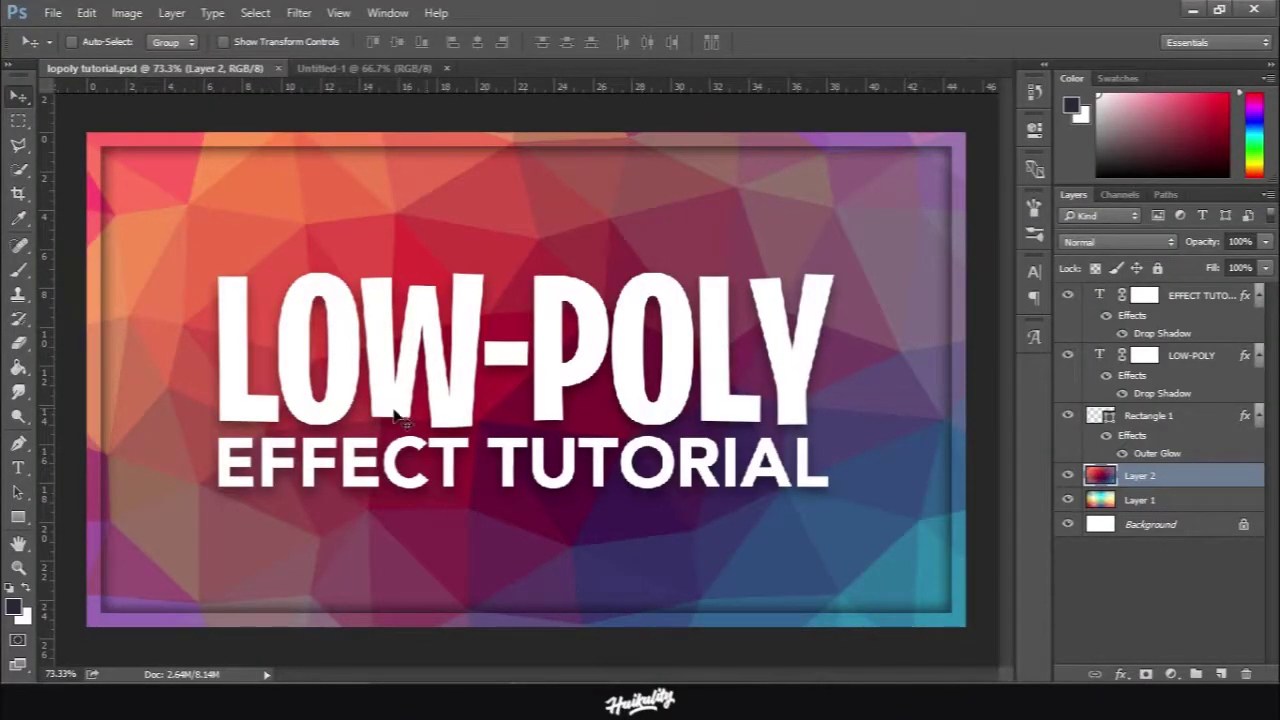
pyautogui.click(323, 70)
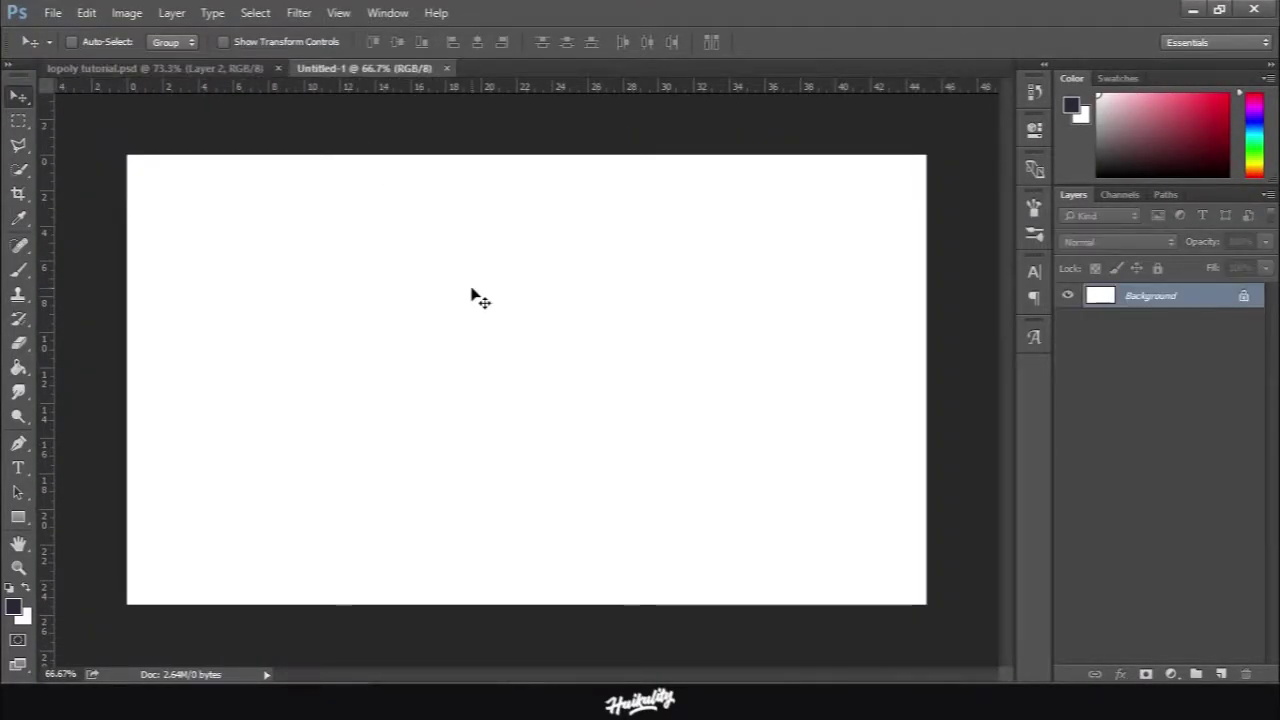
pyautogui.hotkey('ctrl', 'v')
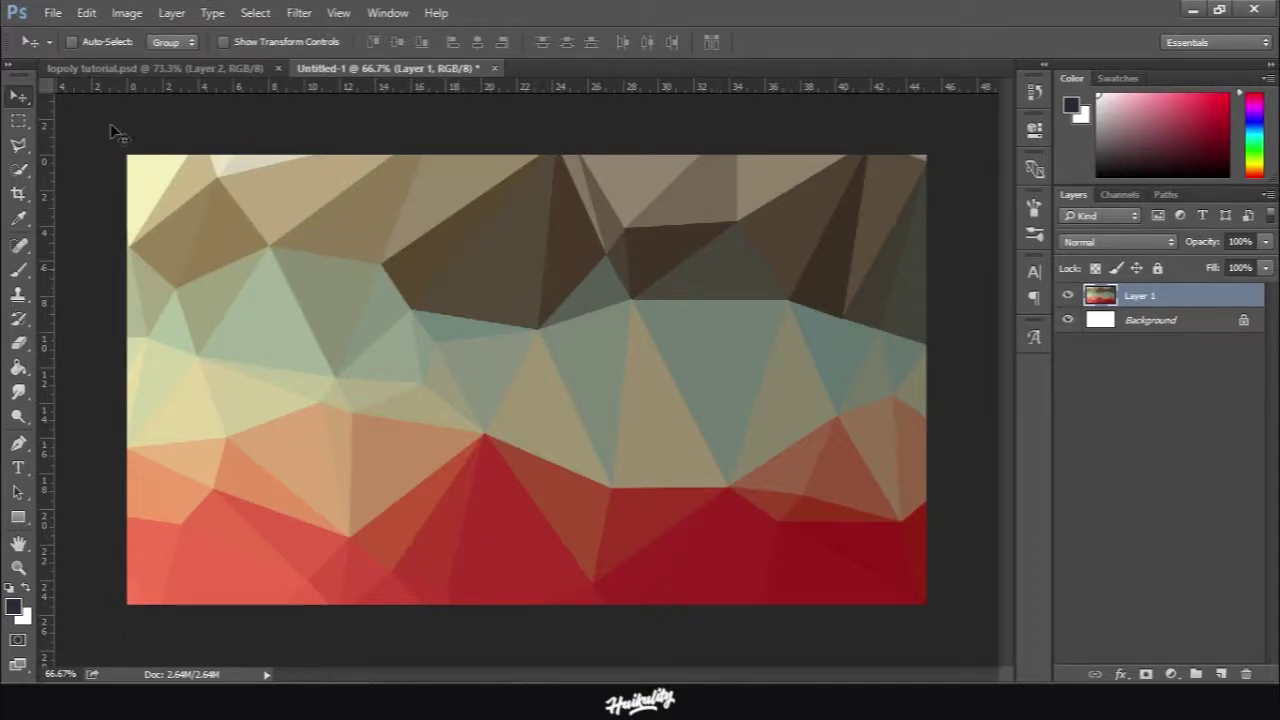
# - Apply Hue/Saturation to the low-poly layer with Hue 0, Saturation +14, Lightness +4
pyautogui.click(128, 13)
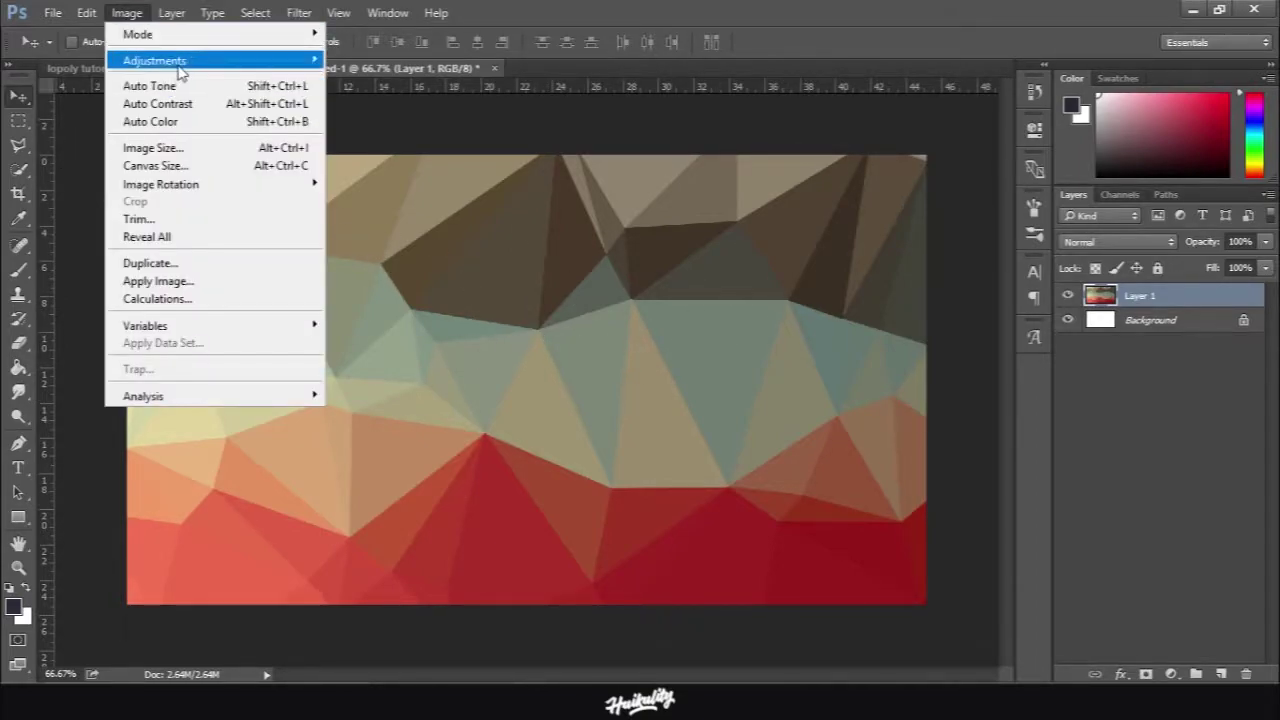
pyautogui.moveTo(180, 64)
pyautogui.click(402, 160)
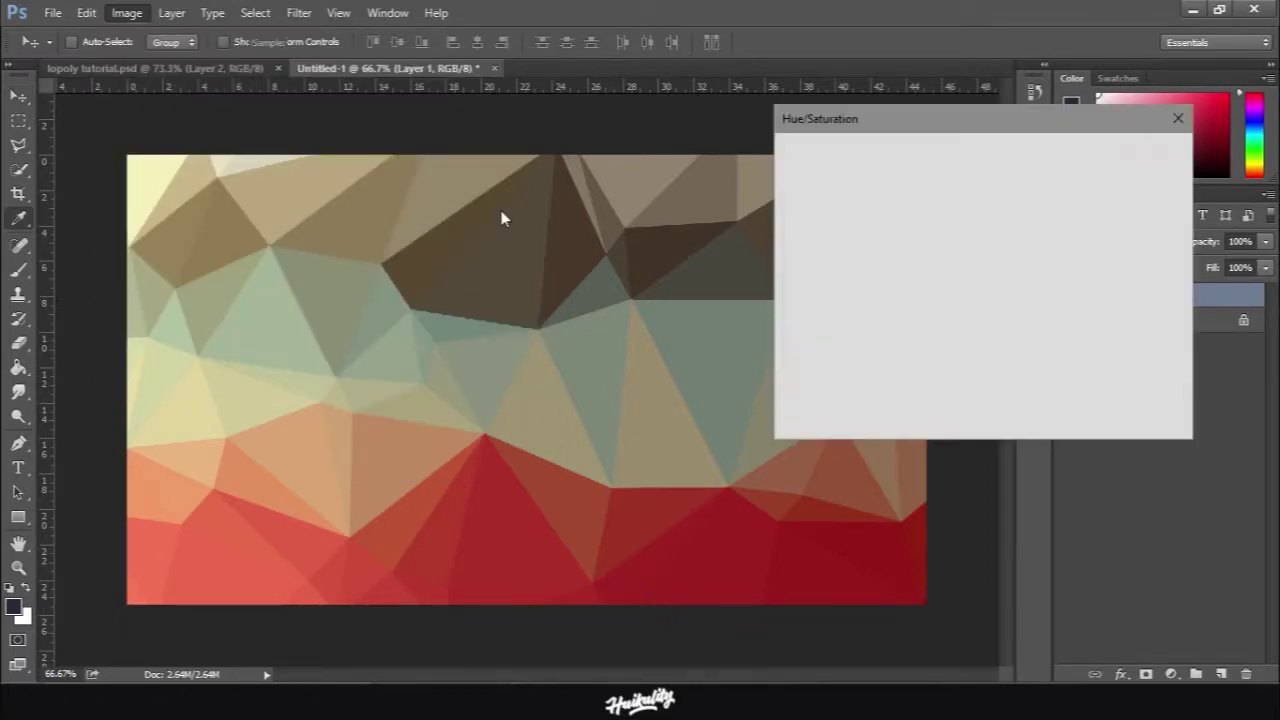
pyautogui.moveTo(946, 257)
pyautogui.mouseDown()
pyautogui.moveTo(965, 253)
pyautogui.moveTo(926, 261)
pyautogui.mouseUp()
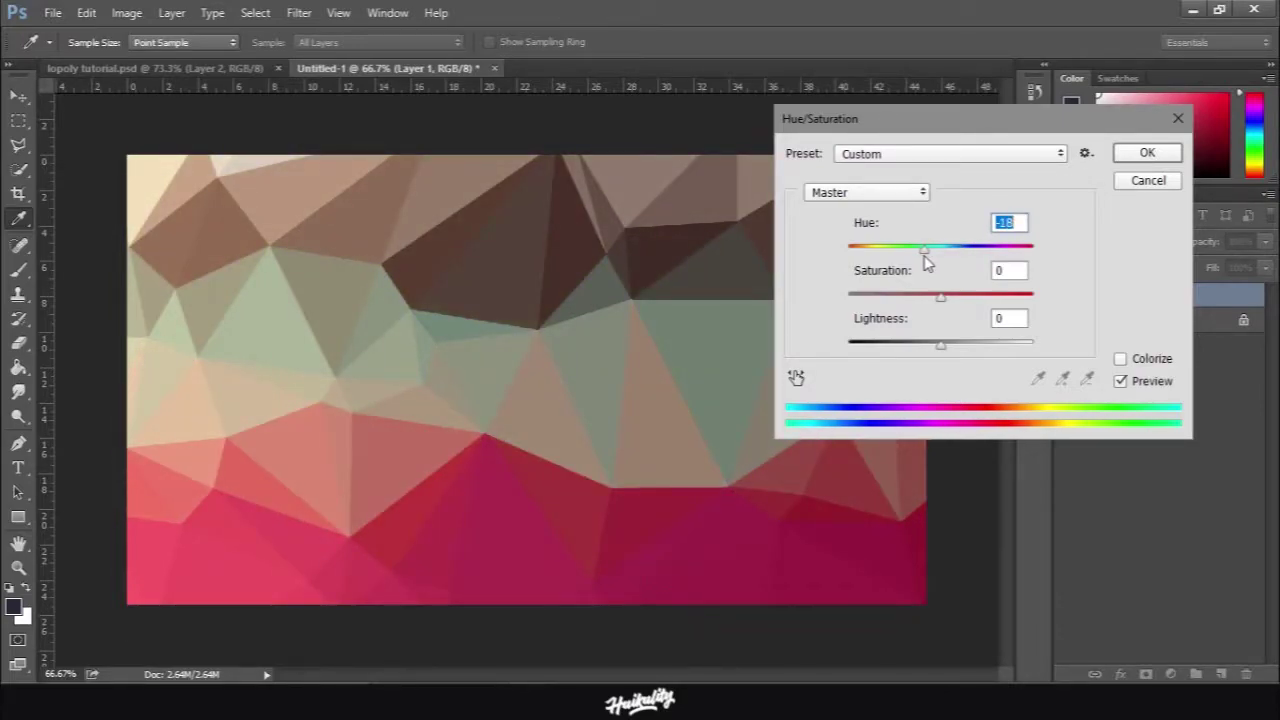
pyautogui.write('0')
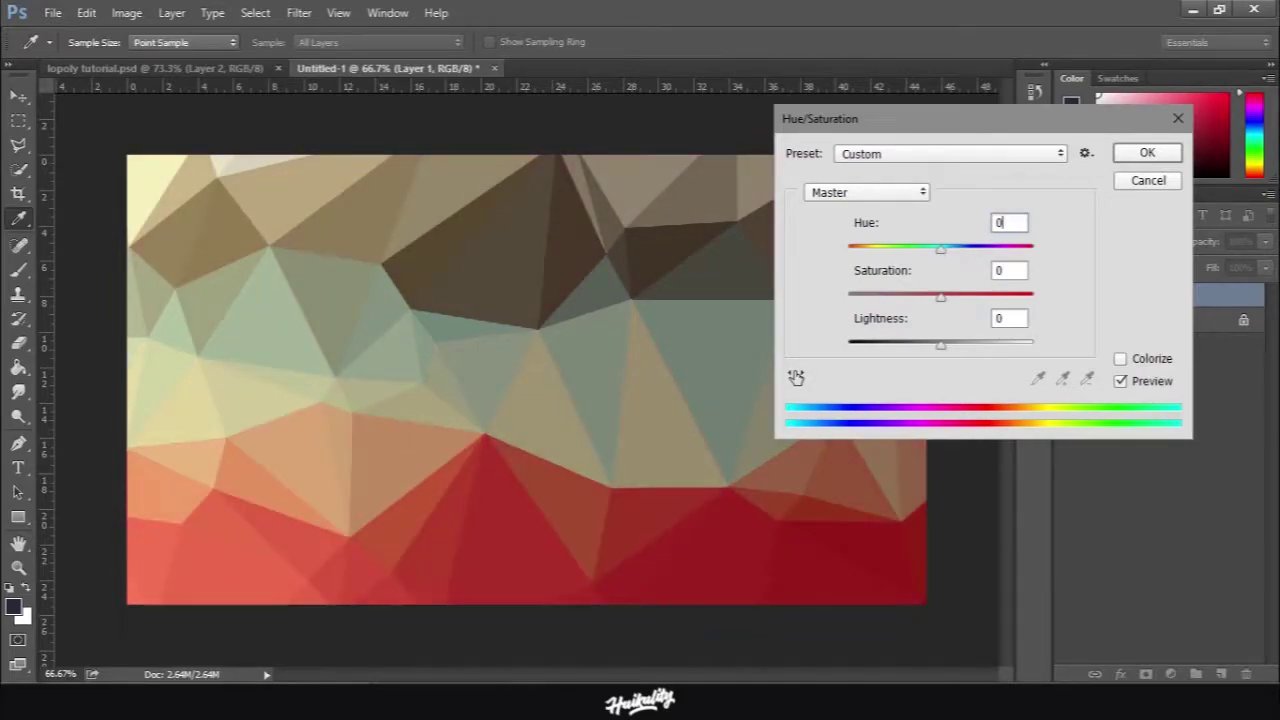
pyautogui.moveTo(941, 297)
pyautogui.mouseDown()
pyautogui.moveTo(932, 302)
pyautogui.moveTo(968, 307)
pyautogui.moveTo(957, 307)
pyautogui.mouseUp()
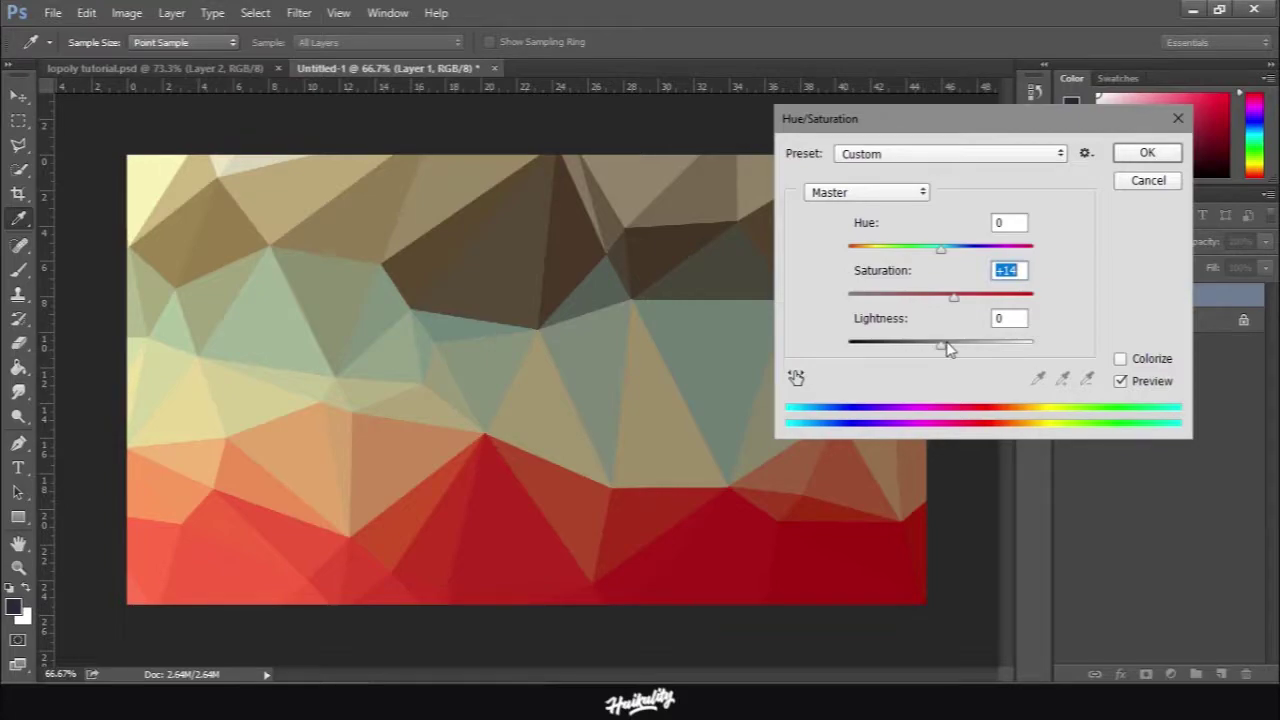
pyautogui.moveTo(948, 347); pyautogui.dragTo(948, 356)
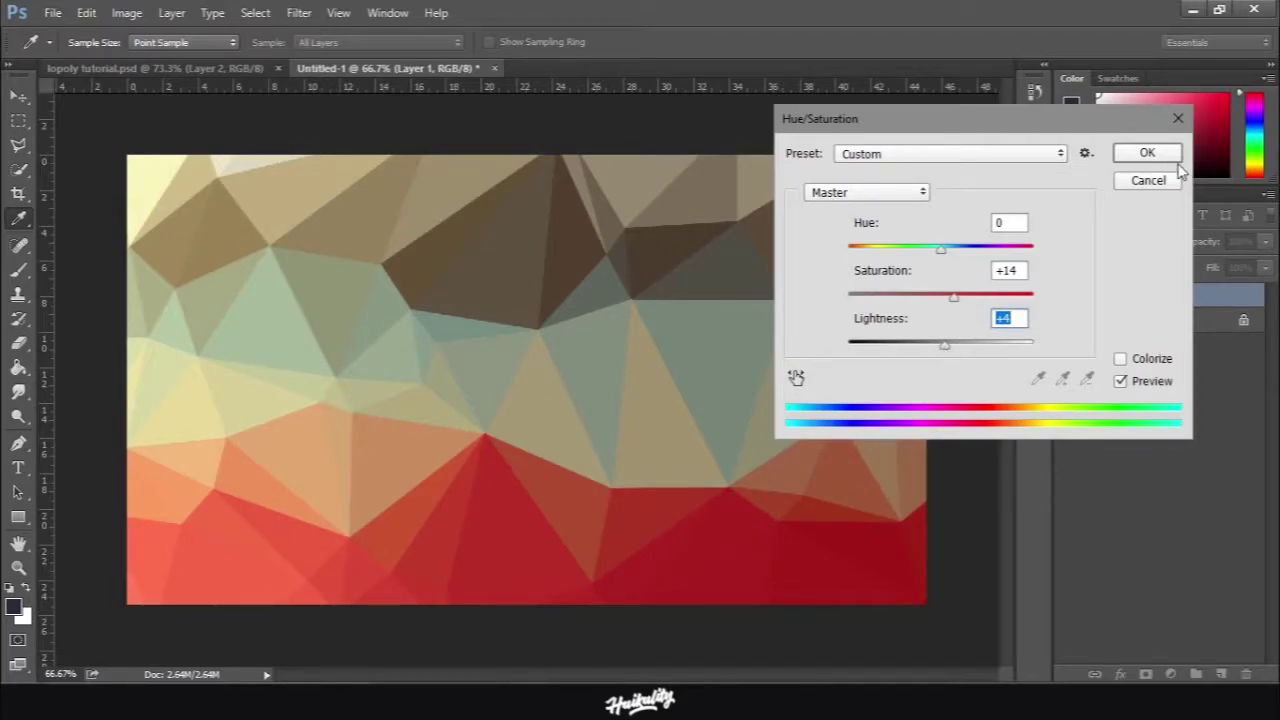
pyautogui.click(1147, 153)
# - Apply a gentle Curves S-curve, deepening shadows and lifting highlights
pyautogui.press('v')
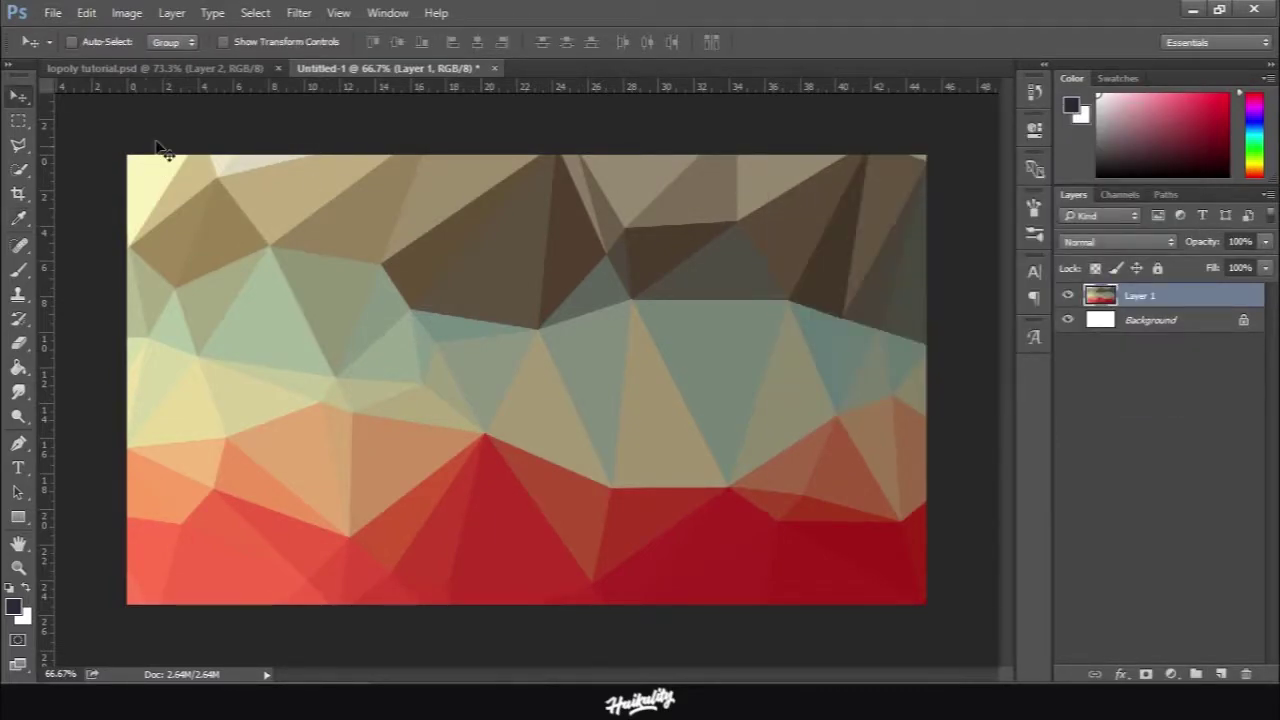
pyautogui.click(171, 13)
pyautogui.moveTo(126, 13)
pyautogui.moveTo(130, 57)
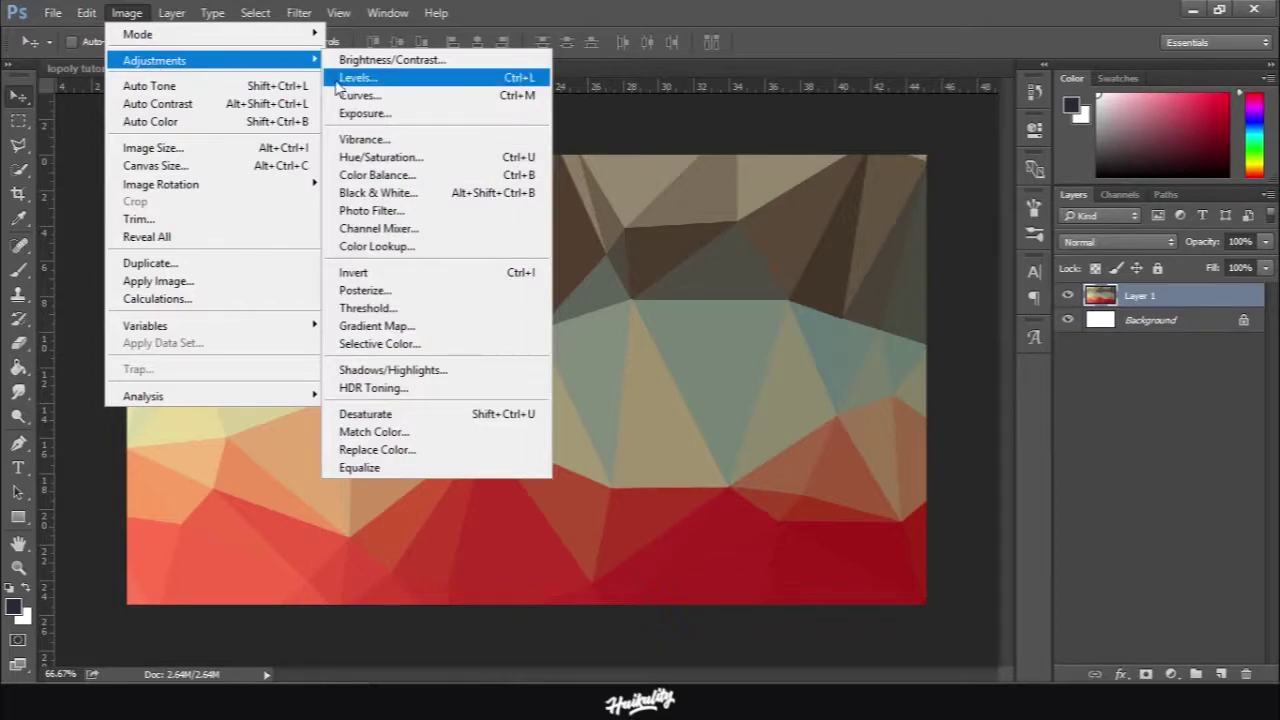
pyautogui.click(345, 78)
pyautogui.moveTo(858, 383); pyautogui.dragTo(855, 373)
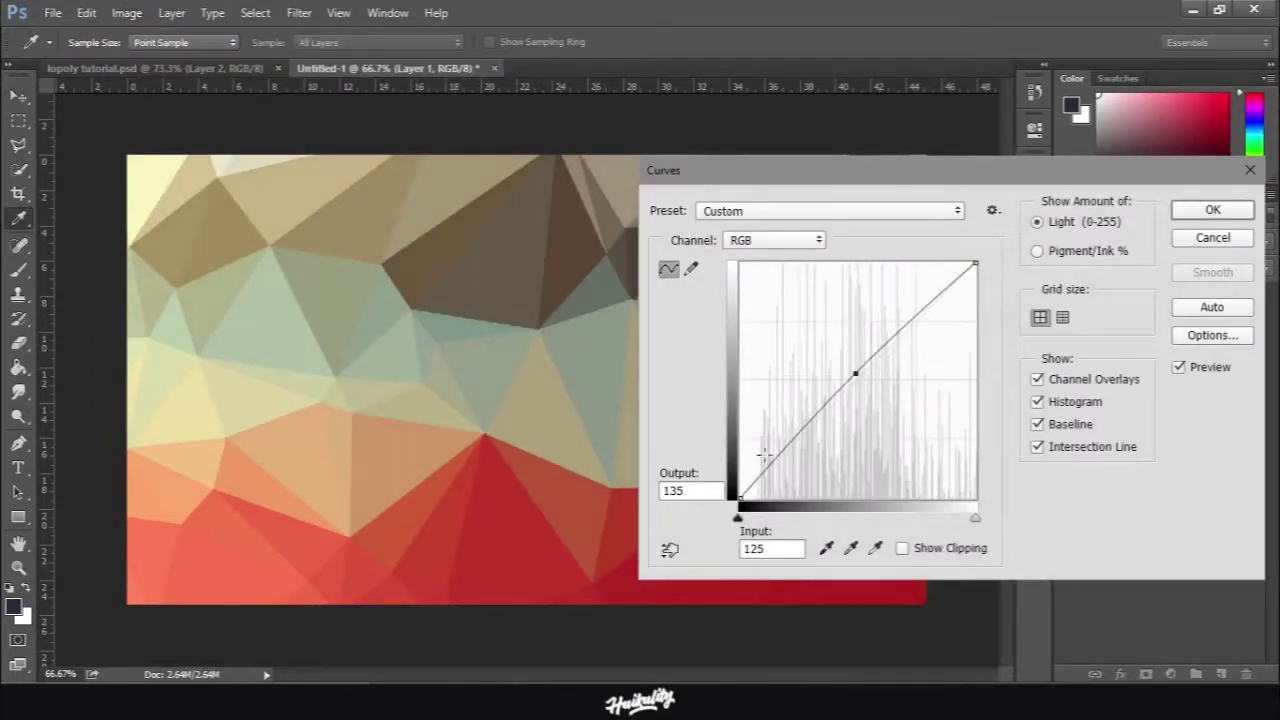
pyautogui.moveTo(763, 452)
pyautogui.mouseDown()
pyautogui.moveTo(784, 478)
pyautogui.moveTo(775, 465)
pyautogui.mouseUp()
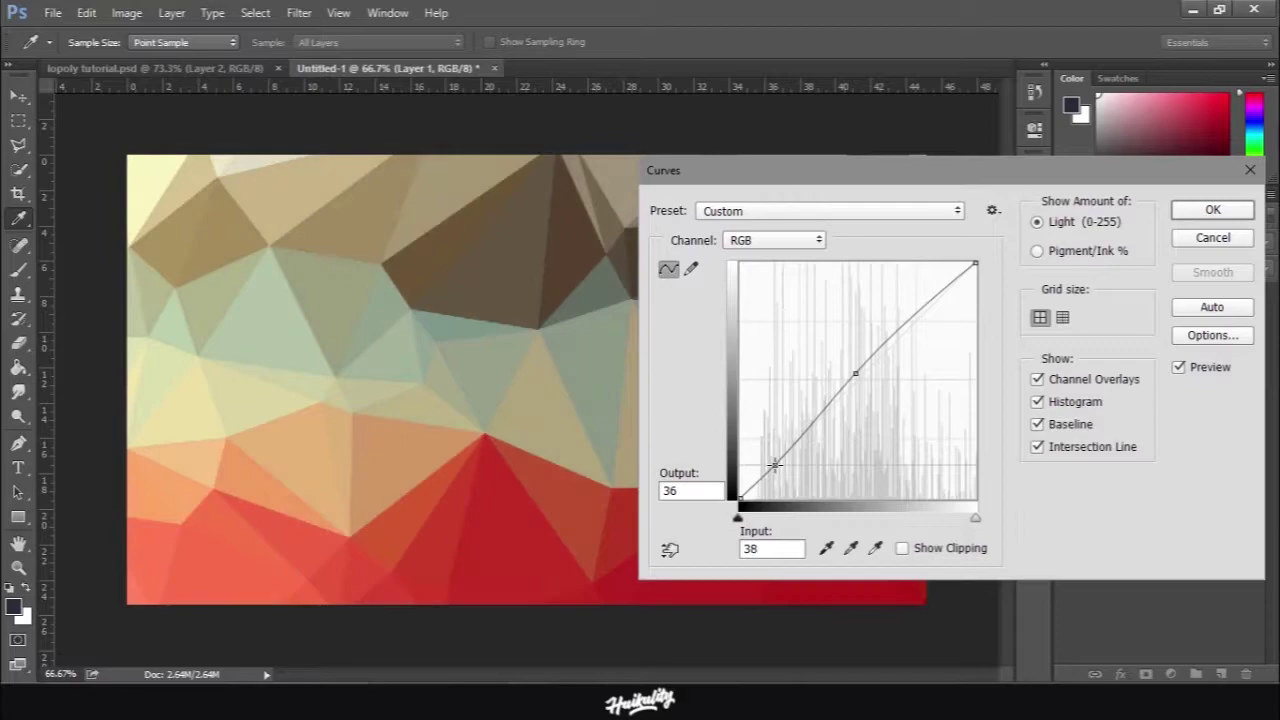
pyautogui.moveTo(928, 303); pyautogui.dragTo(930, 302)
pyautogui.click(1212, 209)
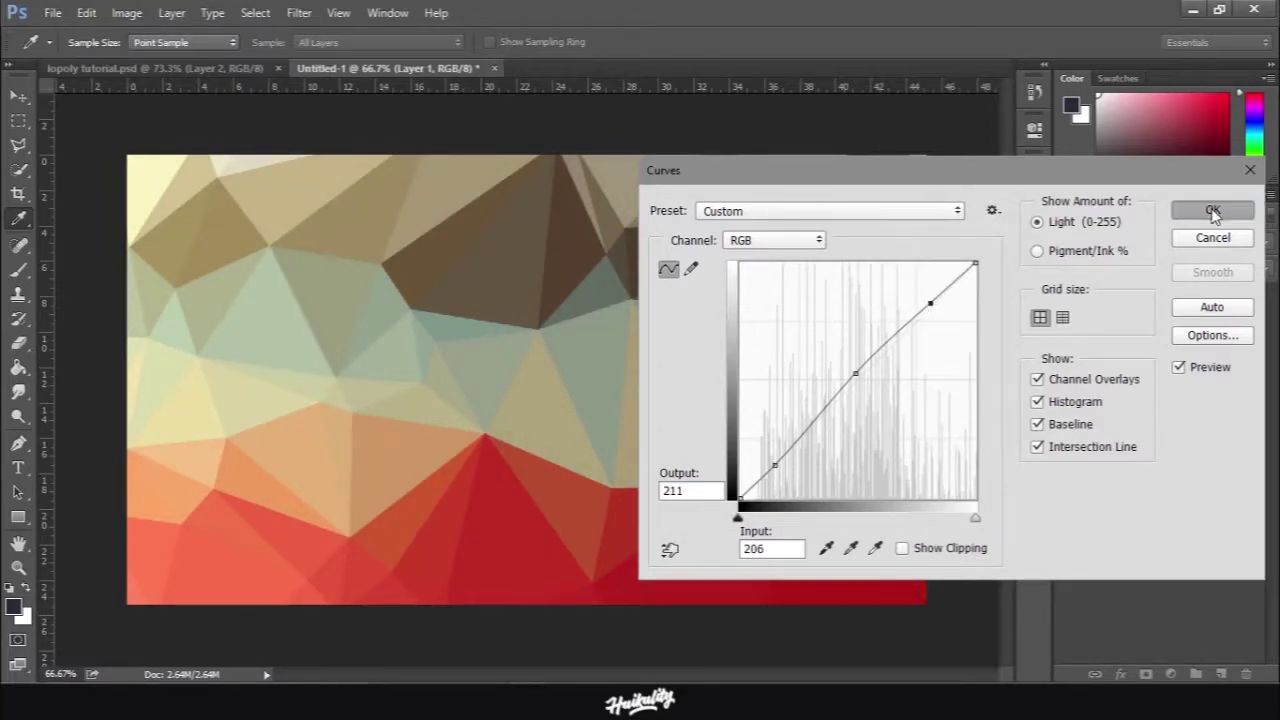
# - Apply Levels with midtones 1.23 and white point 214
pyautogui.click(128, 13)
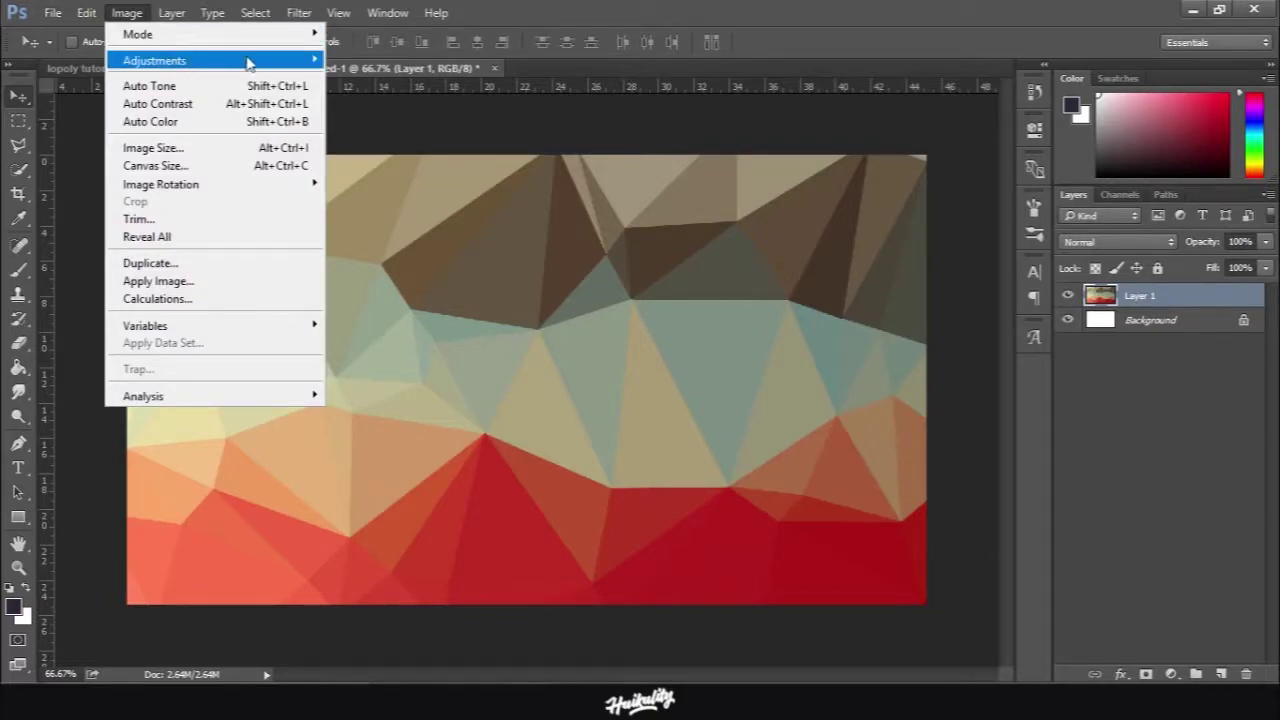
pyautogui.moveTo(246, 60)
pyautogui.click(372, 77)
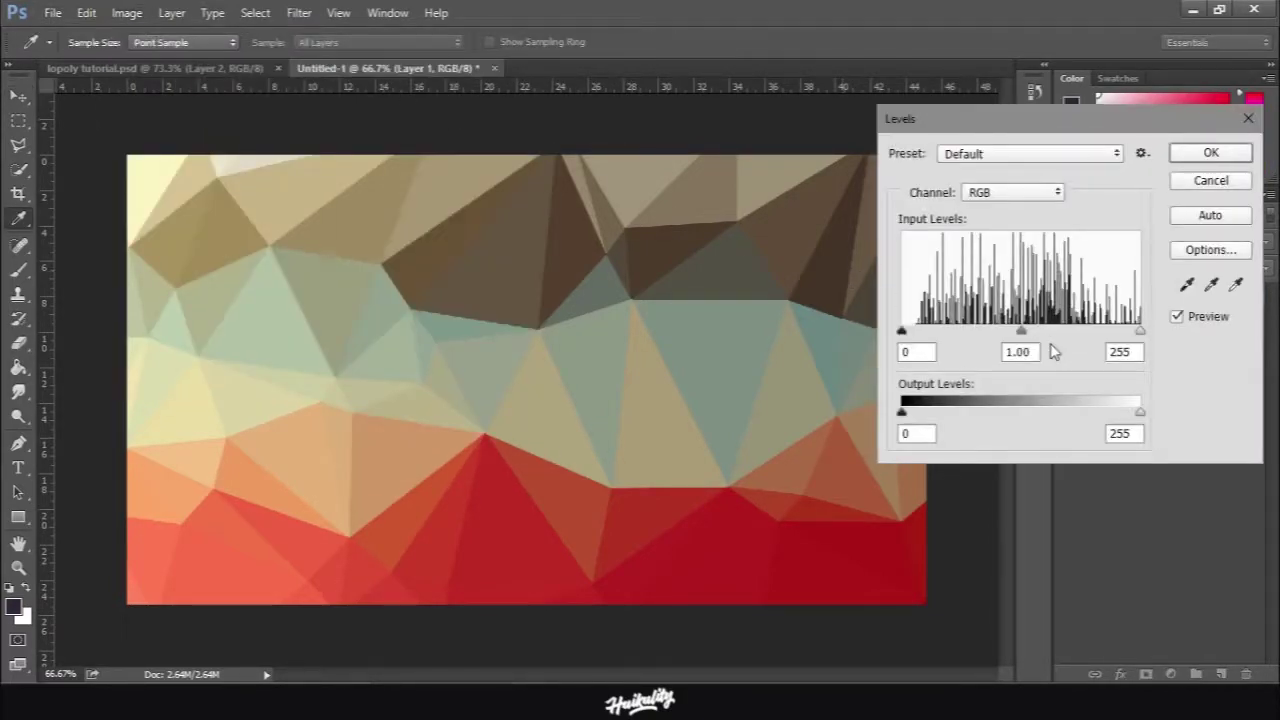
pyautogui.moveTo(1022, 332)
pyautogui.mouseDown()
pyautogui.moveTo(1040, 336)
pyautogui.moveTo(1003, 332)
pyautogui.mouseUp()
pyautogui.moveTo(1139, 332); pyautogui.dragTo(1102, 340)
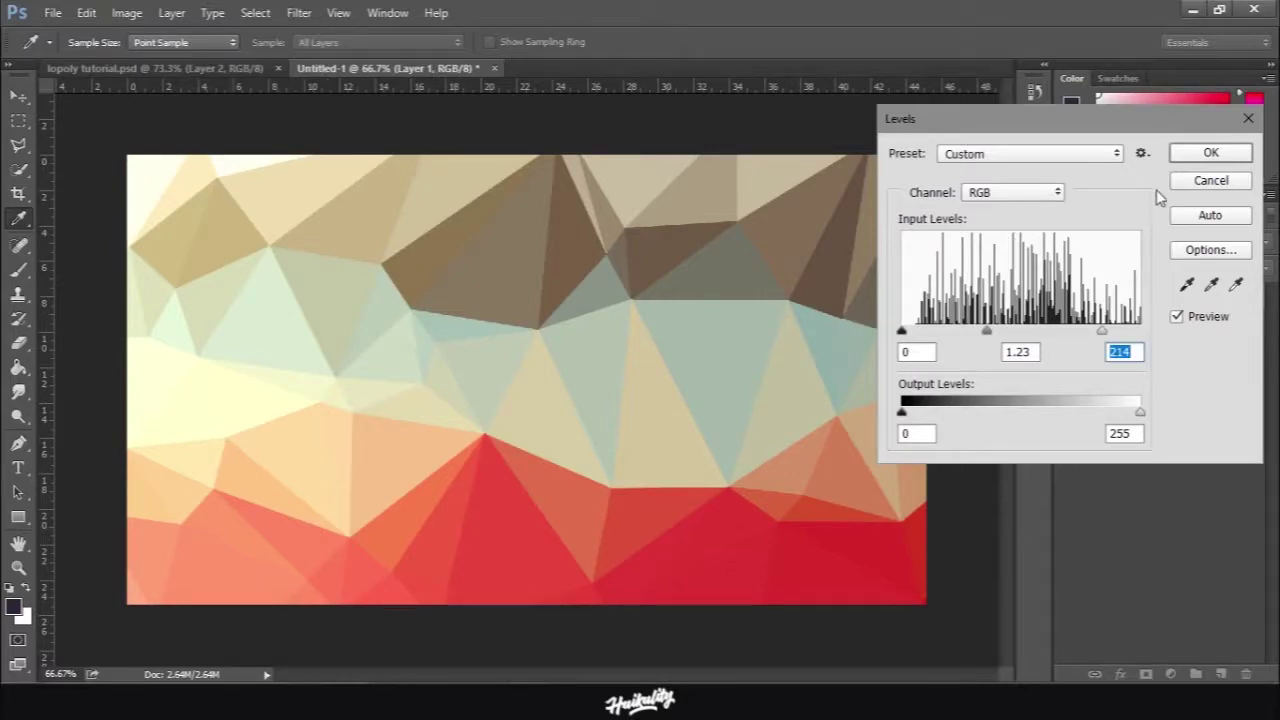
pyautogui.click(1210, 152)
pyautogui.press('v')
pyautogui.scroll(-2, 374, 406)
pyautogui.scroll(2, 374, 410)
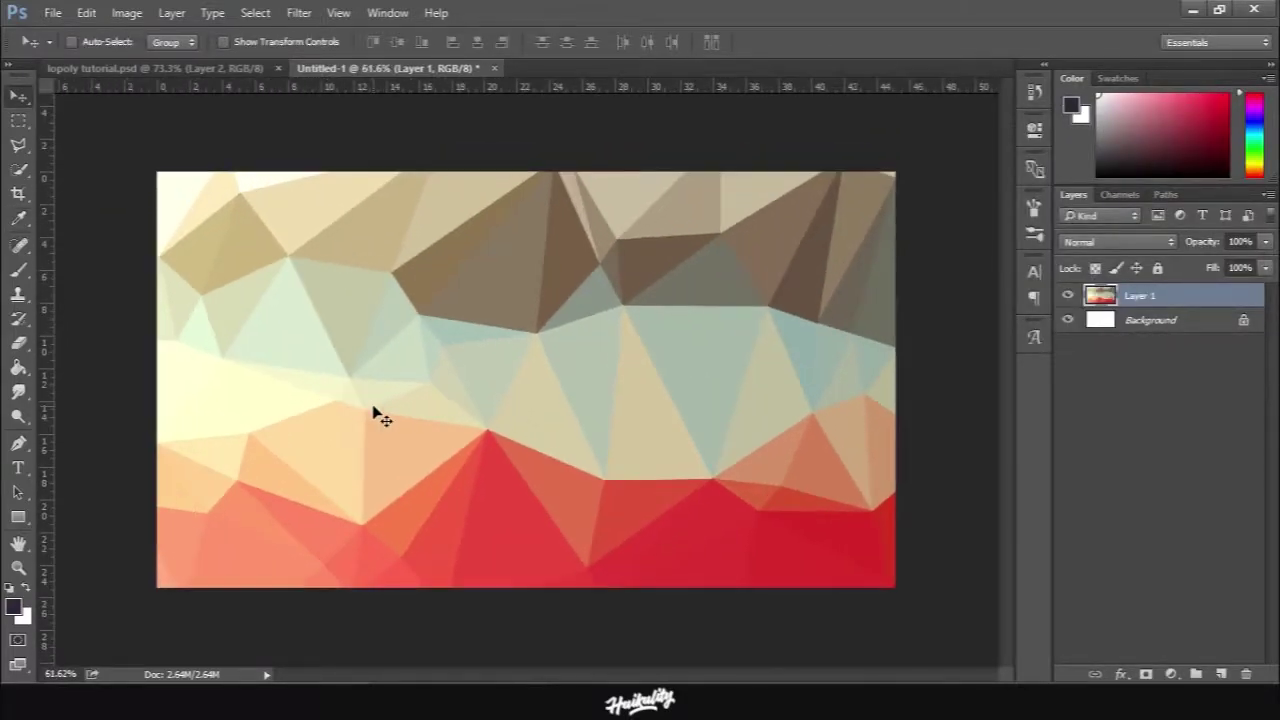
pyautogui.scroll(1, 378, 415)
pyautogui.scroll(-1, 374, 414)
pyautogui.click(178, 70)
pyautogui.hotkey('ctrl', '-')
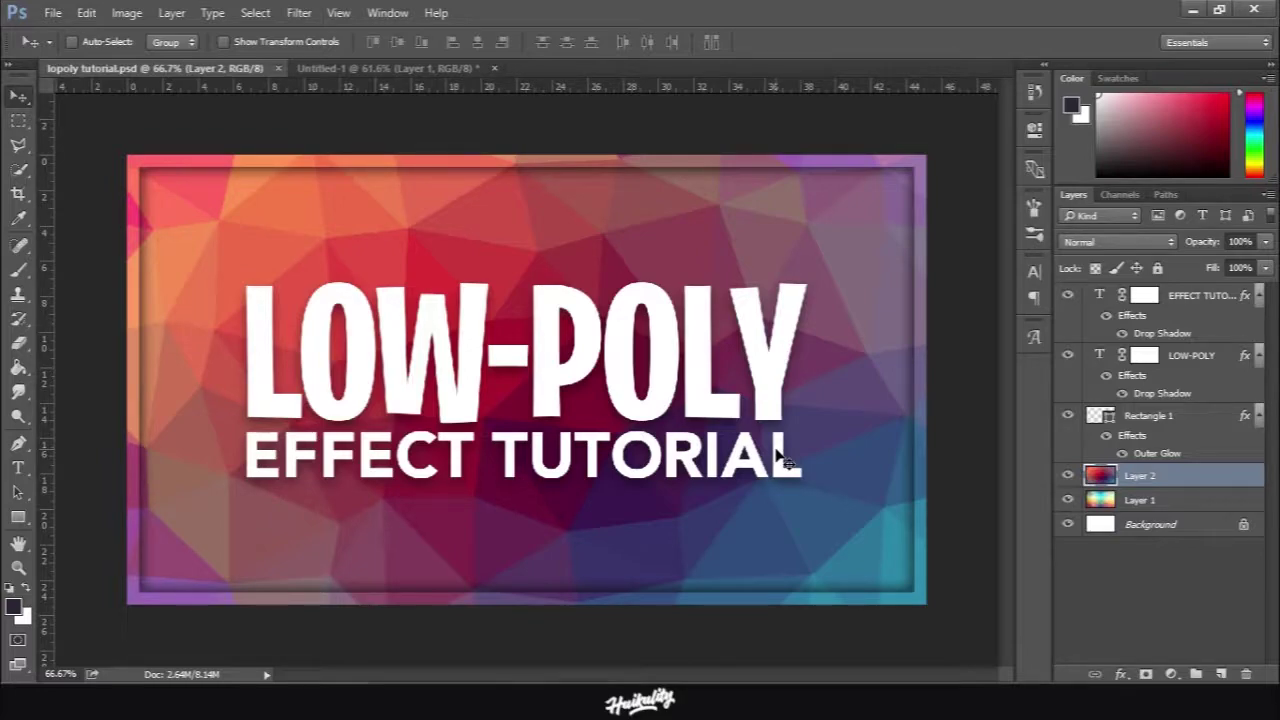
pyautogui.click(342, 68)
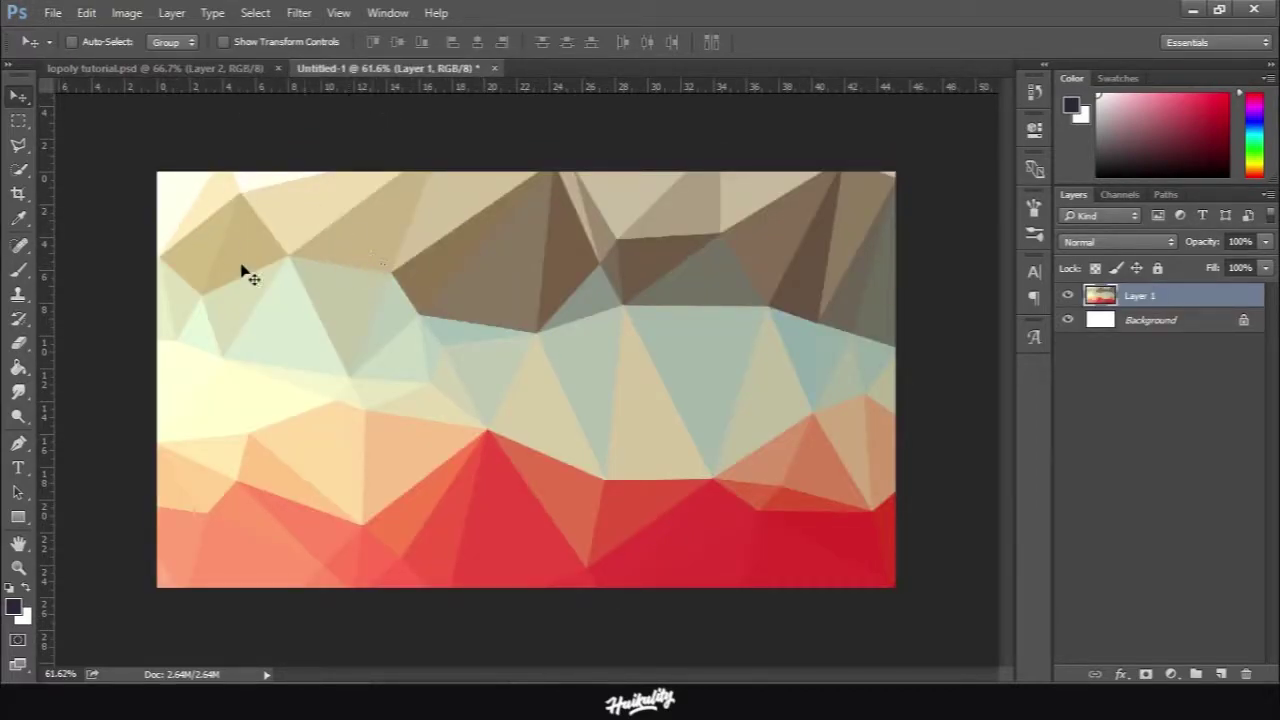
pyautogui.click(170, 70)
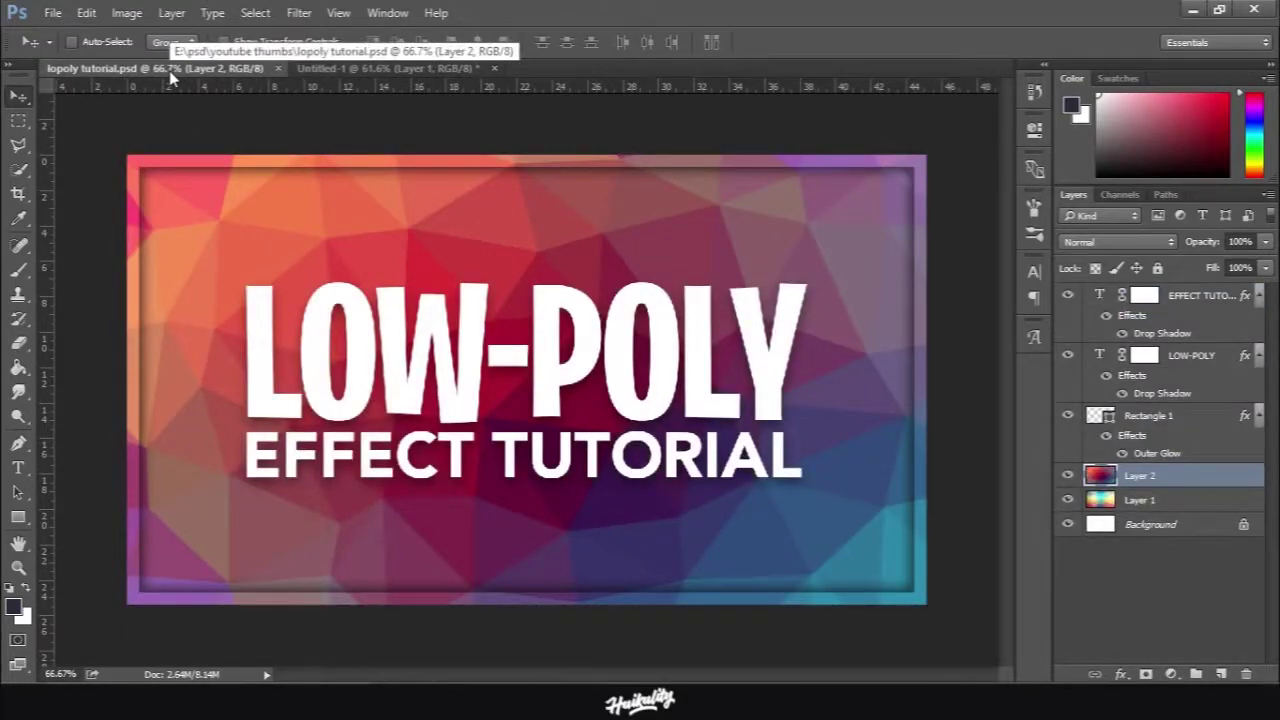
pyautogui.click(350, 70)
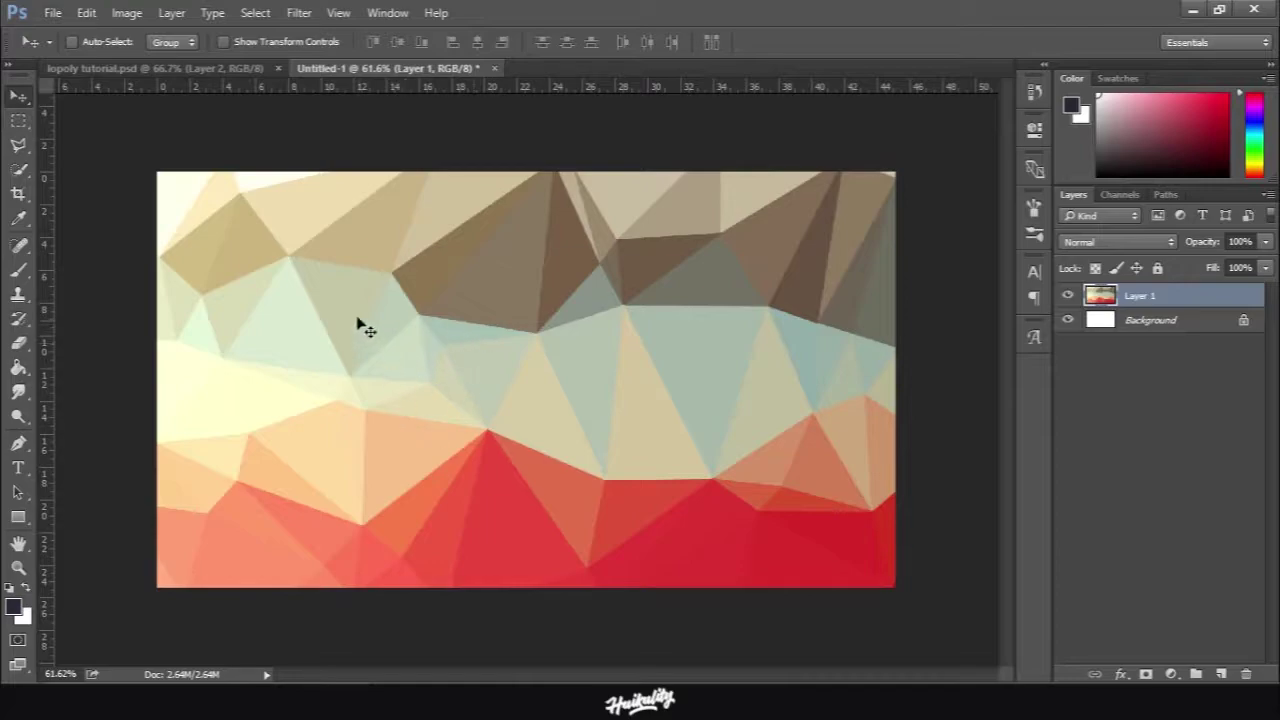
# - Zoom into lopoly tutorial.psd, briefly compare with Untitled-1, then return to the tutorial design
pyautogui.click(206, 72)
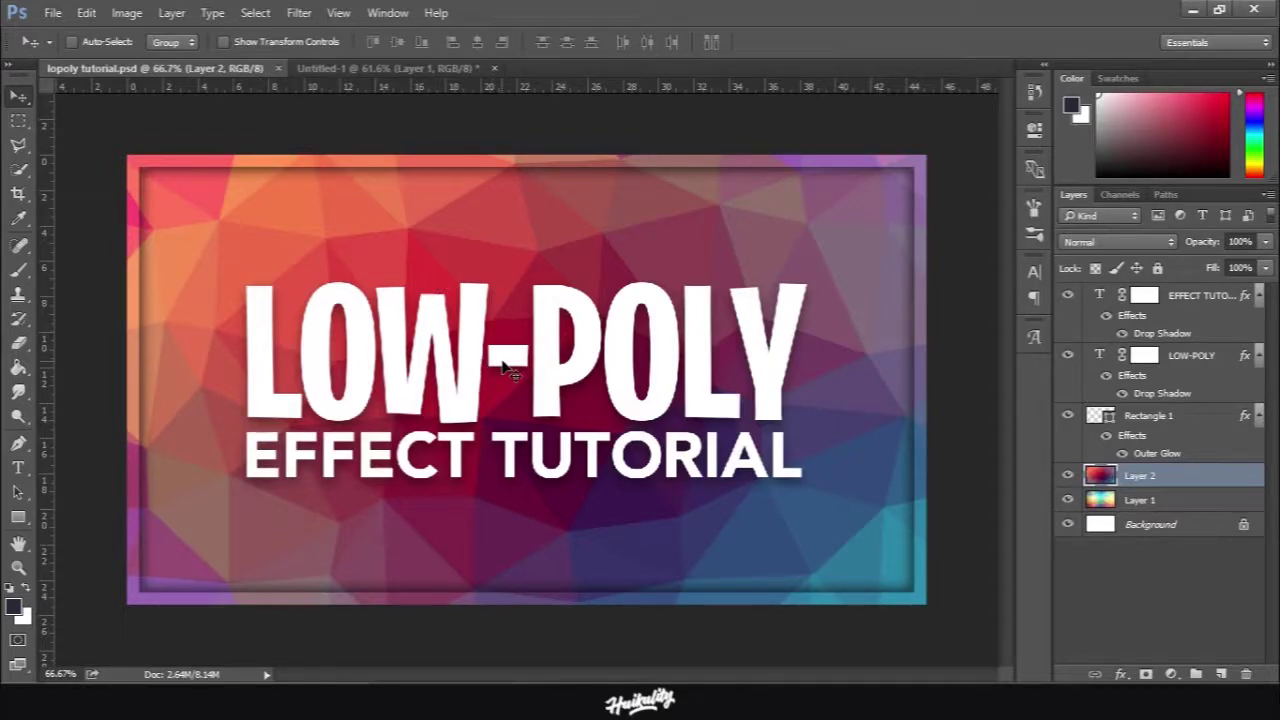
pyautogui.scroll(1, 608, 452)
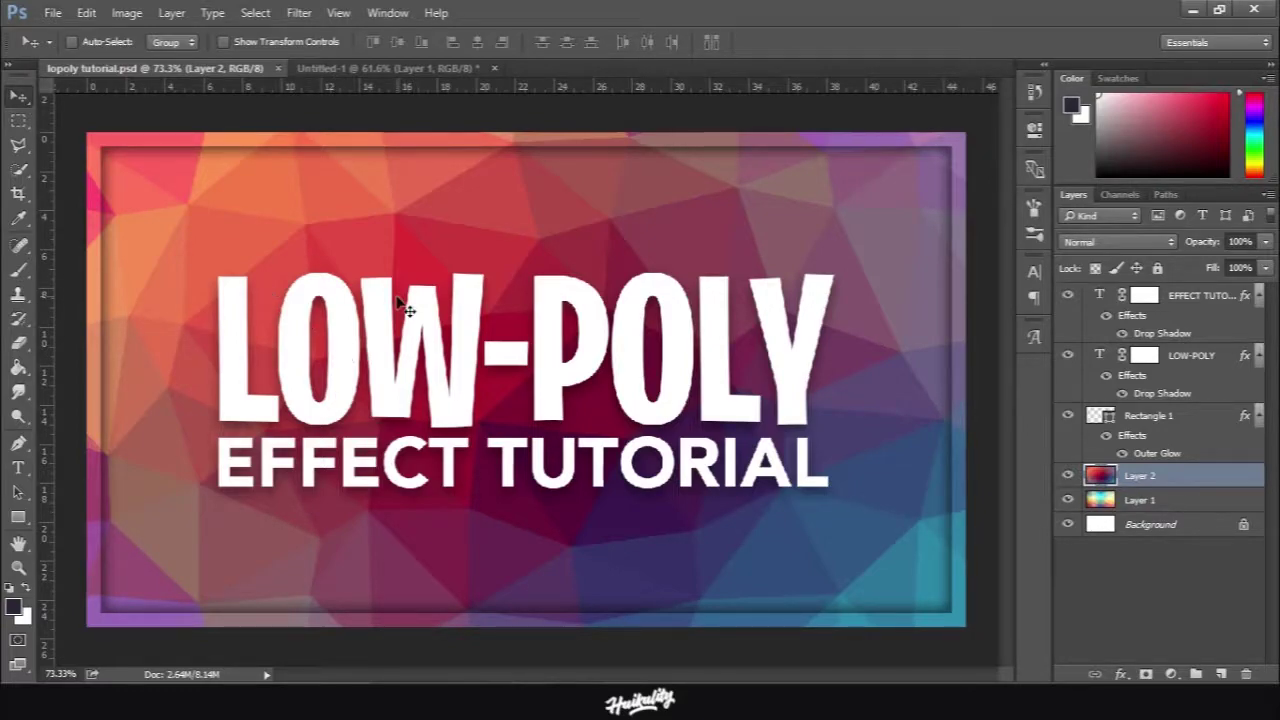
pyautogui.click(350, 70)
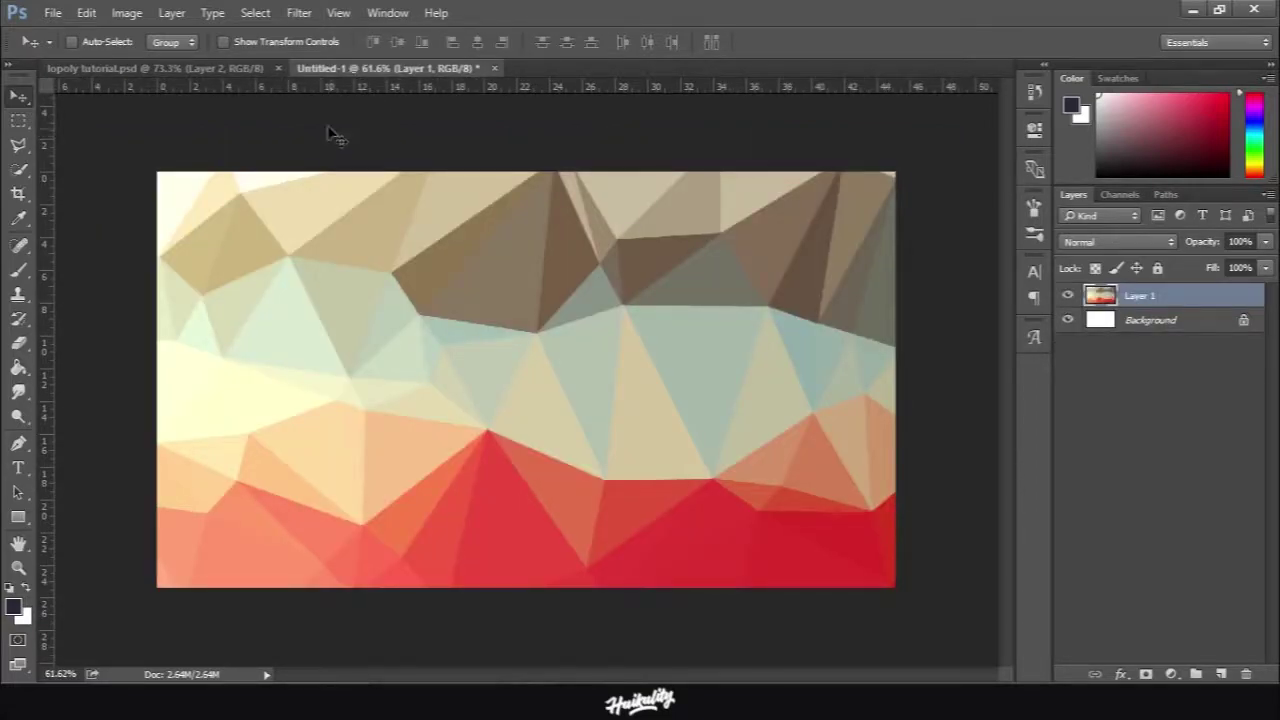
pyautogui.click(177, 68)
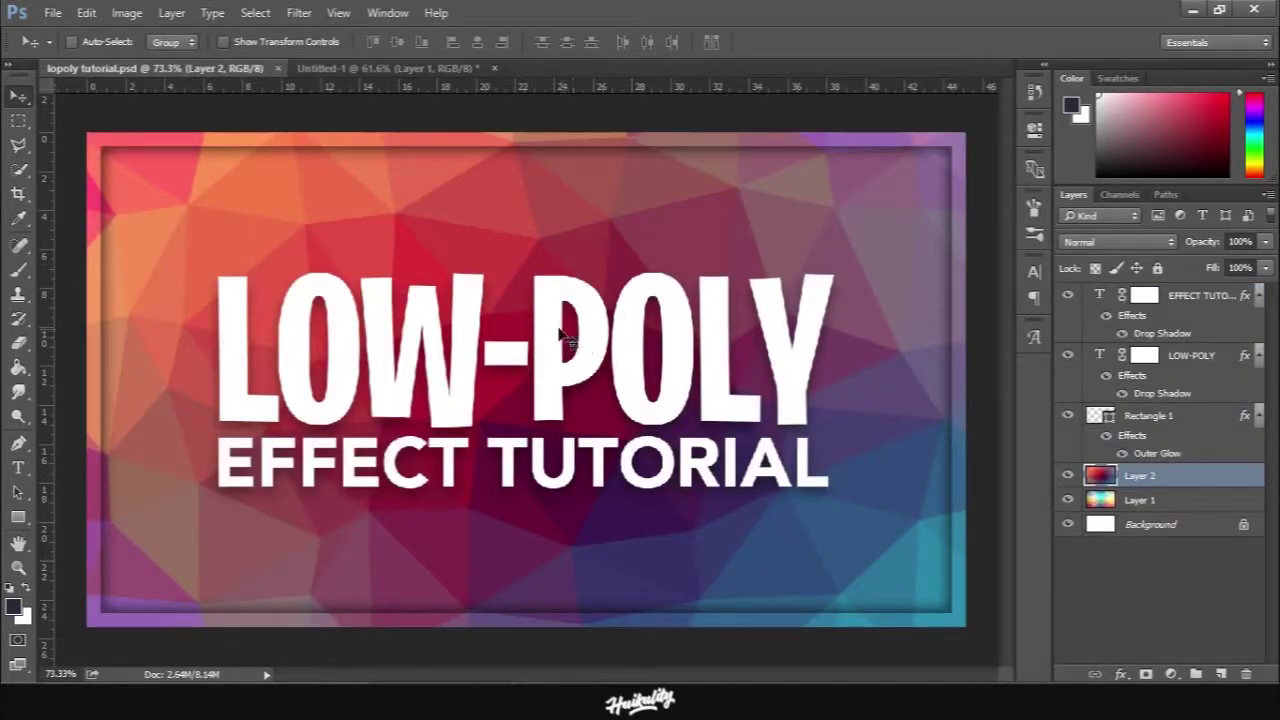